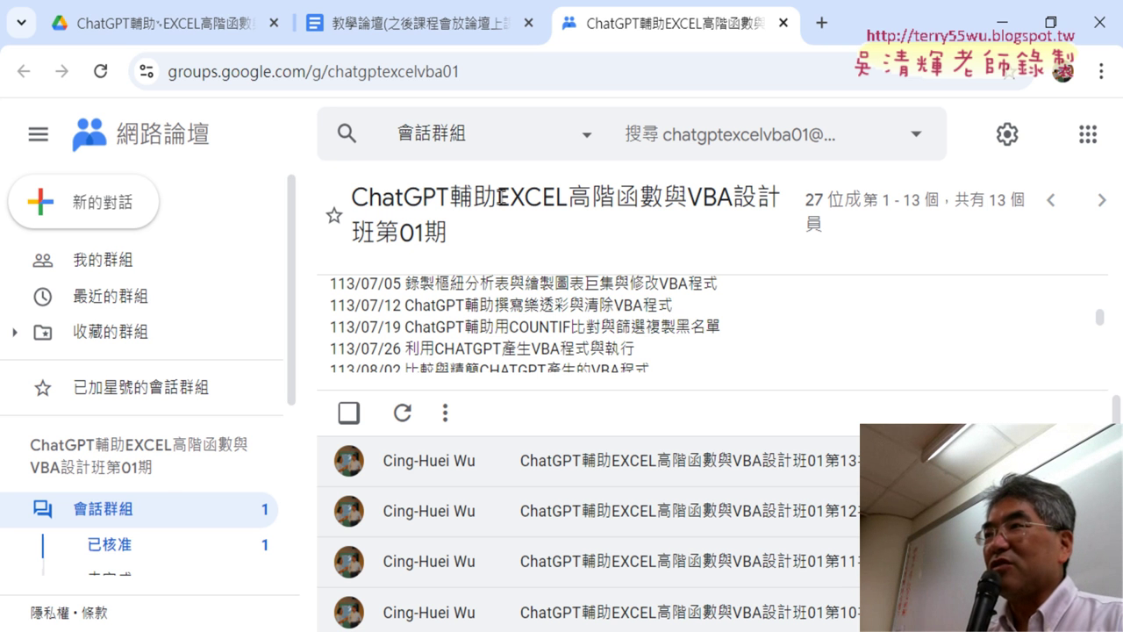
Select the words EXCEL高階函數 in the ChatGPT輔助EXCEL高階函數與VBA設計班 group title.
left_click_drag(499, 197, 664, 198)
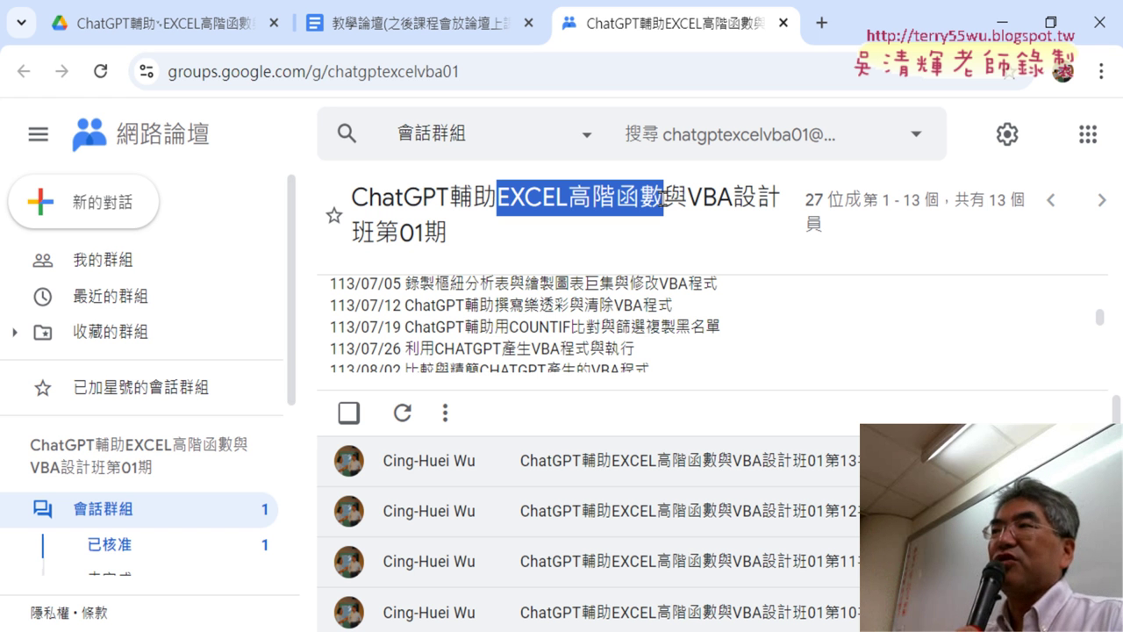
Select the words VBA設計 in the group title instead of EXCEL高階函數.
left_click_drag(688, 198, 779, 200)
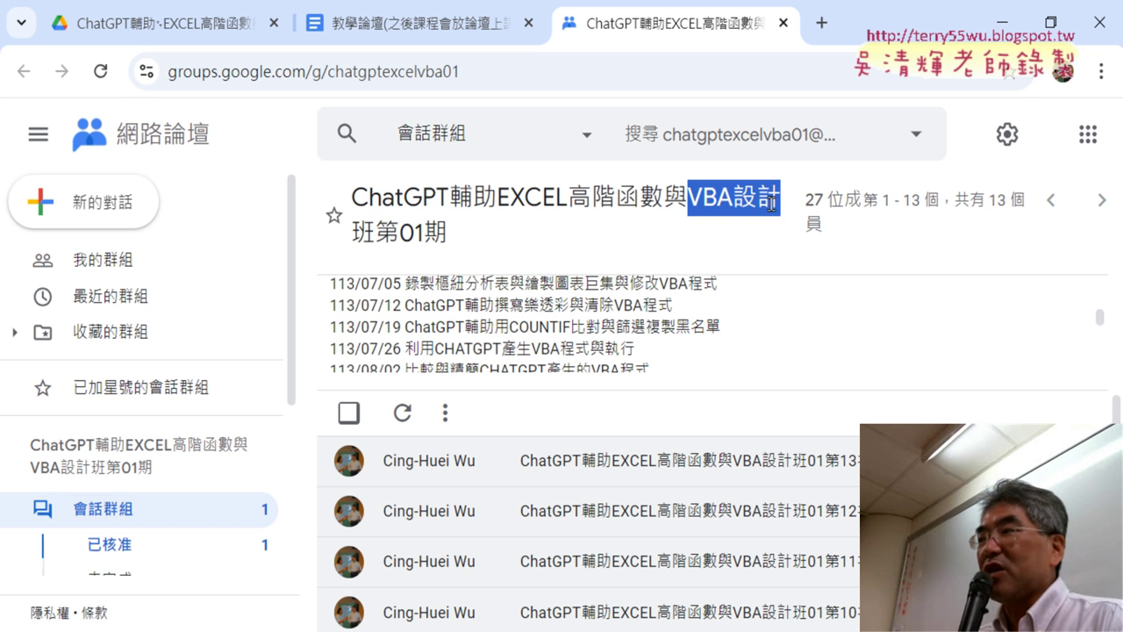
Open the 第13次上課 lesson post and highlight its full YouTube playlist link.
left_click(715, 459)
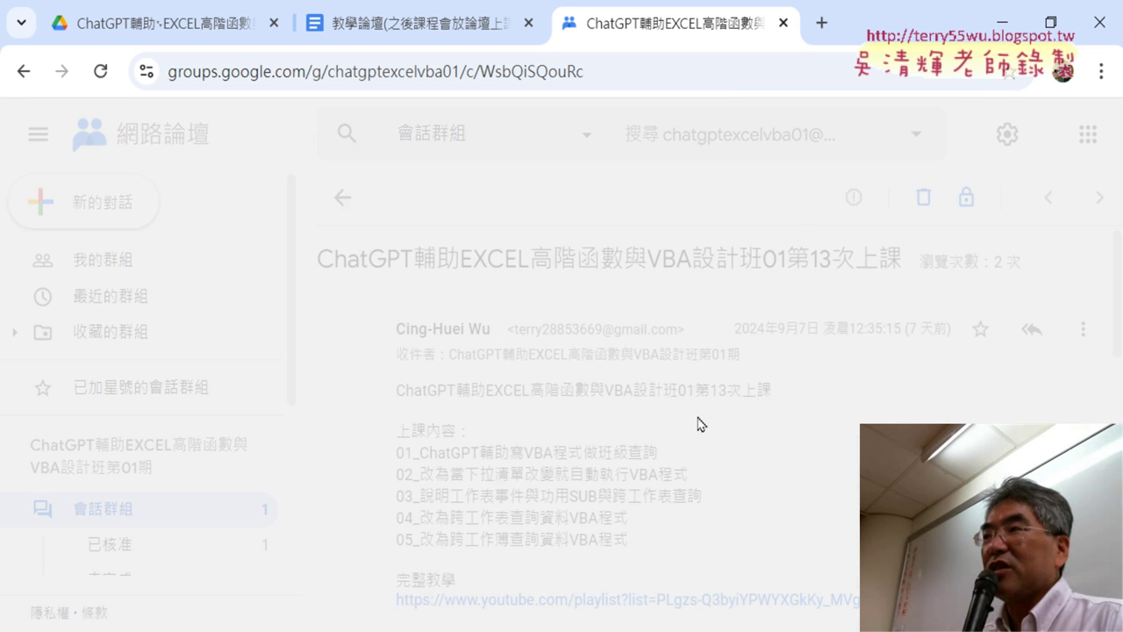
scroll(681, 386, "down", 2)
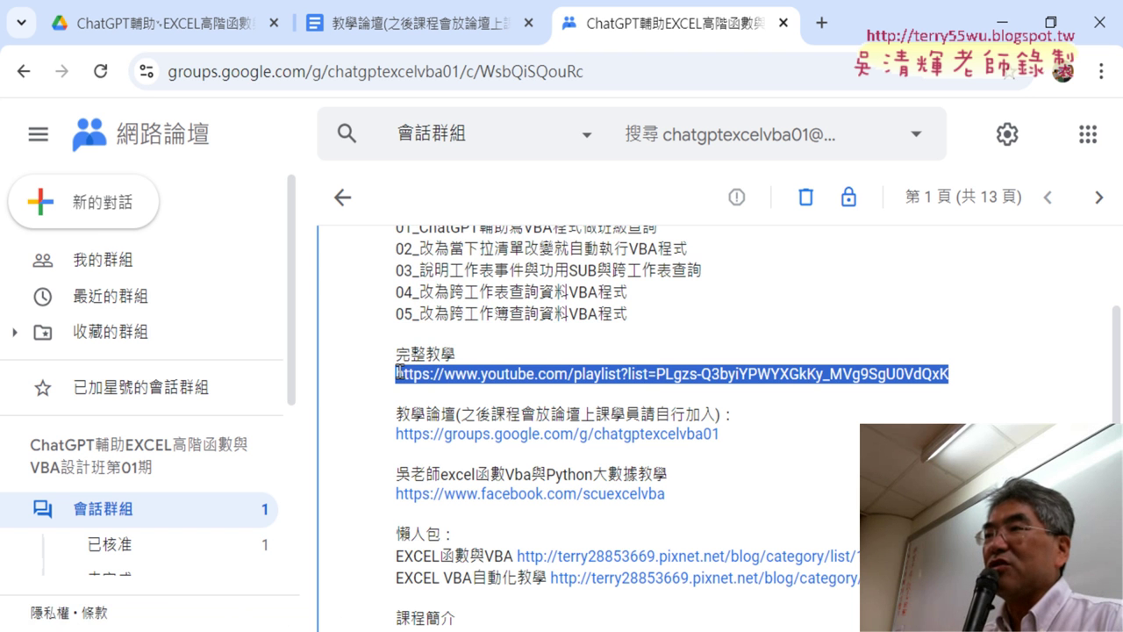
left_click_drag(960, 377, 395, 375)
Highlight the 01–05 lesson topic lines, then switch to the Google Drive course folder.
scroll(468, 373, "up", 2)
left_click_drag(628, 427, 397, 334)
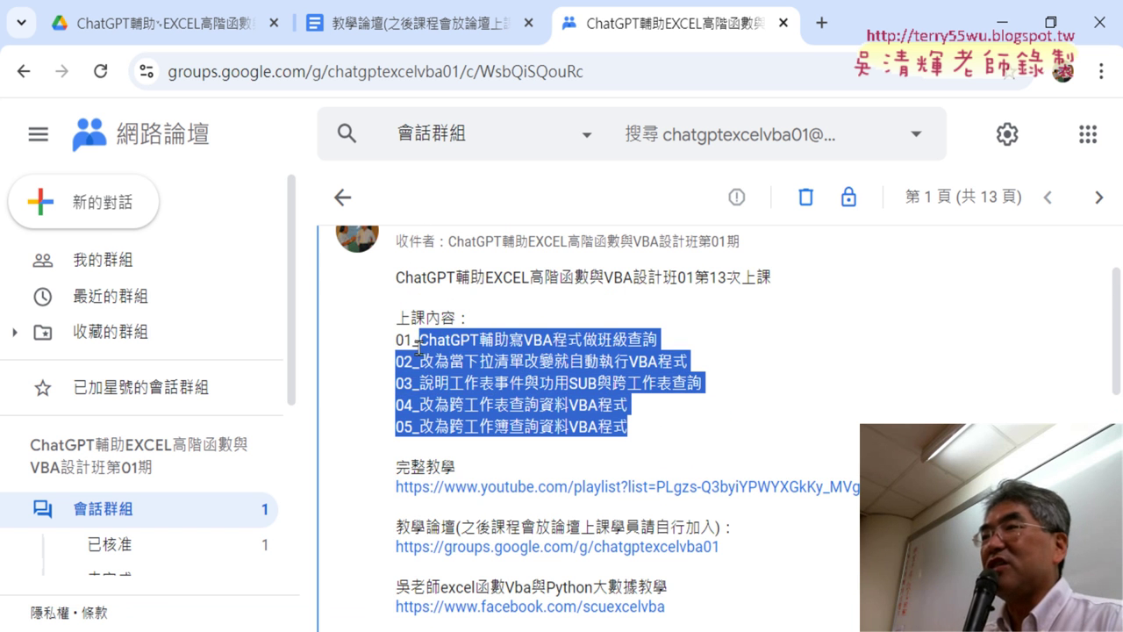
scroll(667, 360, "down", 2)
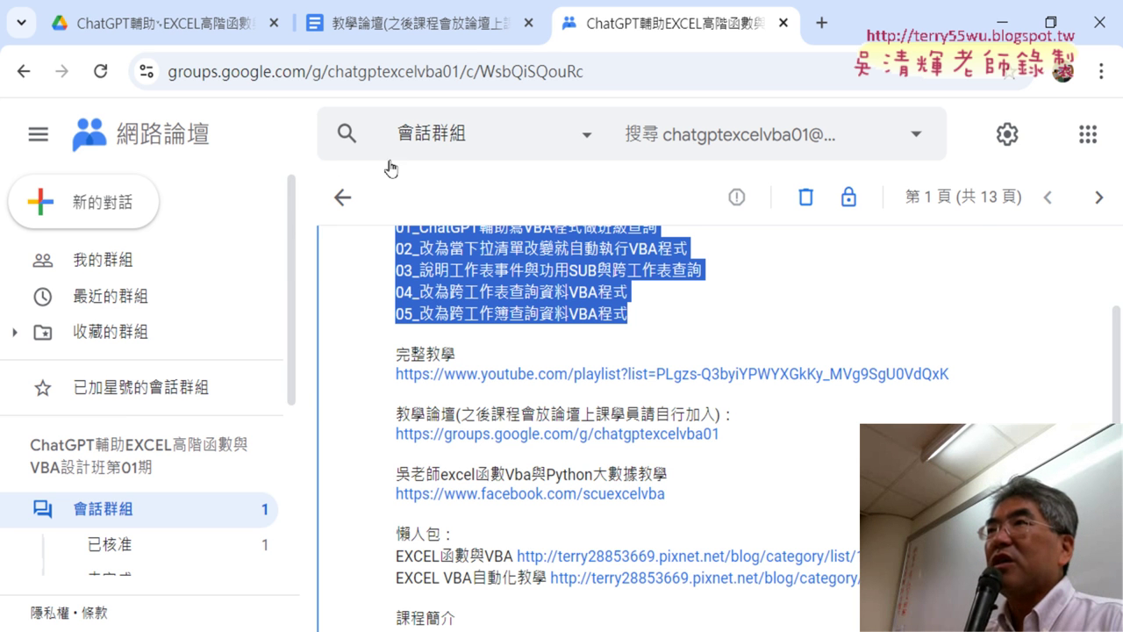
left_click(191, 28)
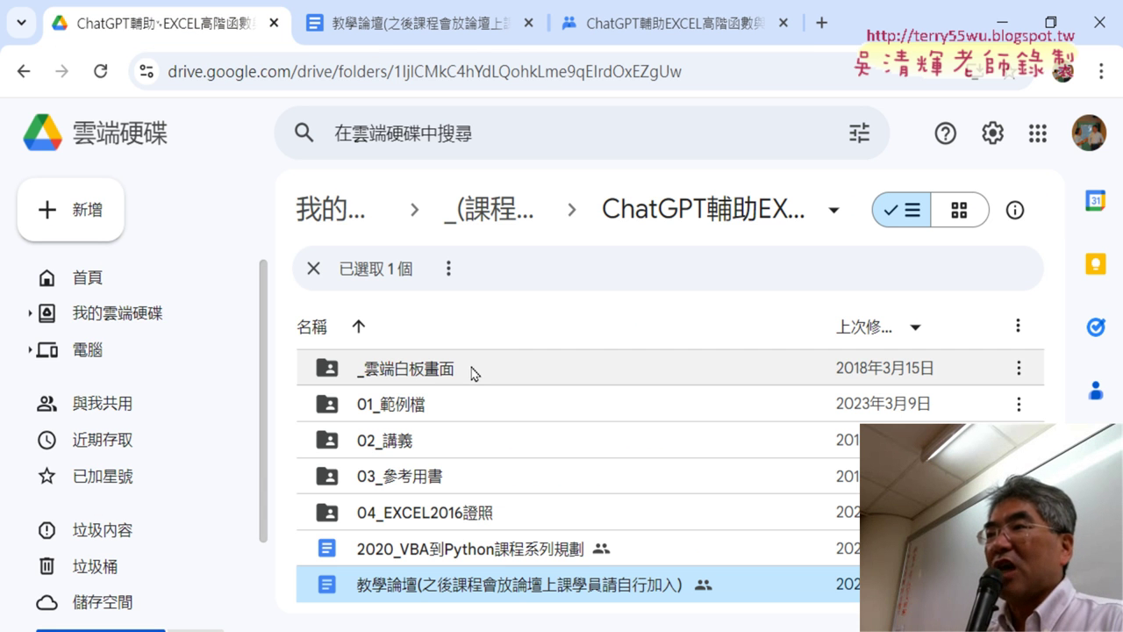
Peek inside the _雲端白板畫面 folder, go back, and show the course folder's actions menu.
double_click(416, 372)
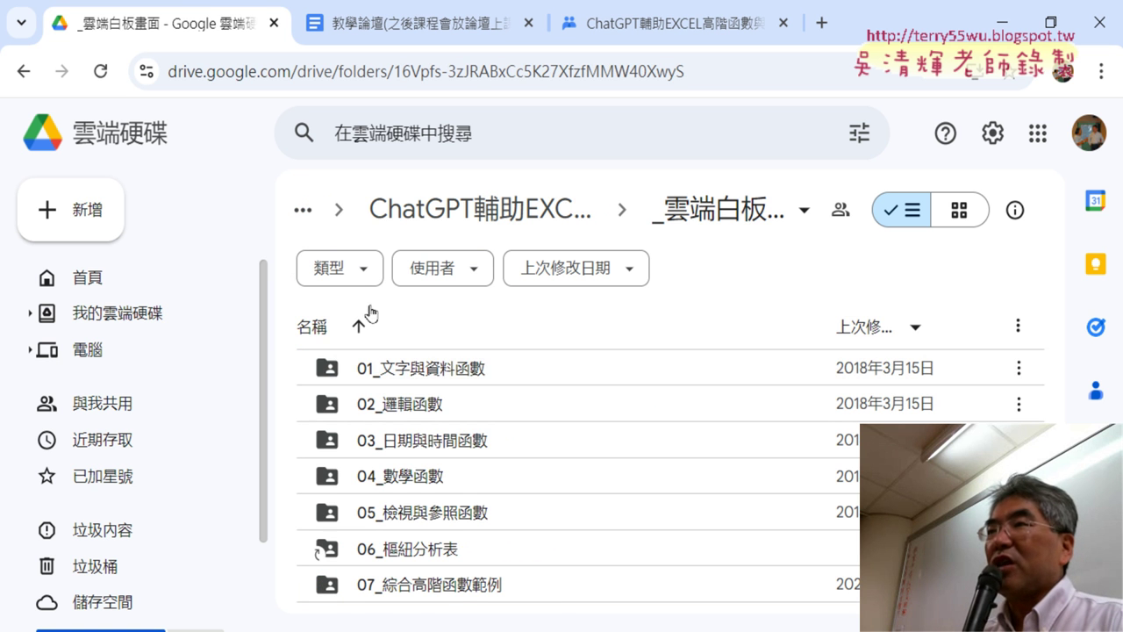
left_click(24, 84)
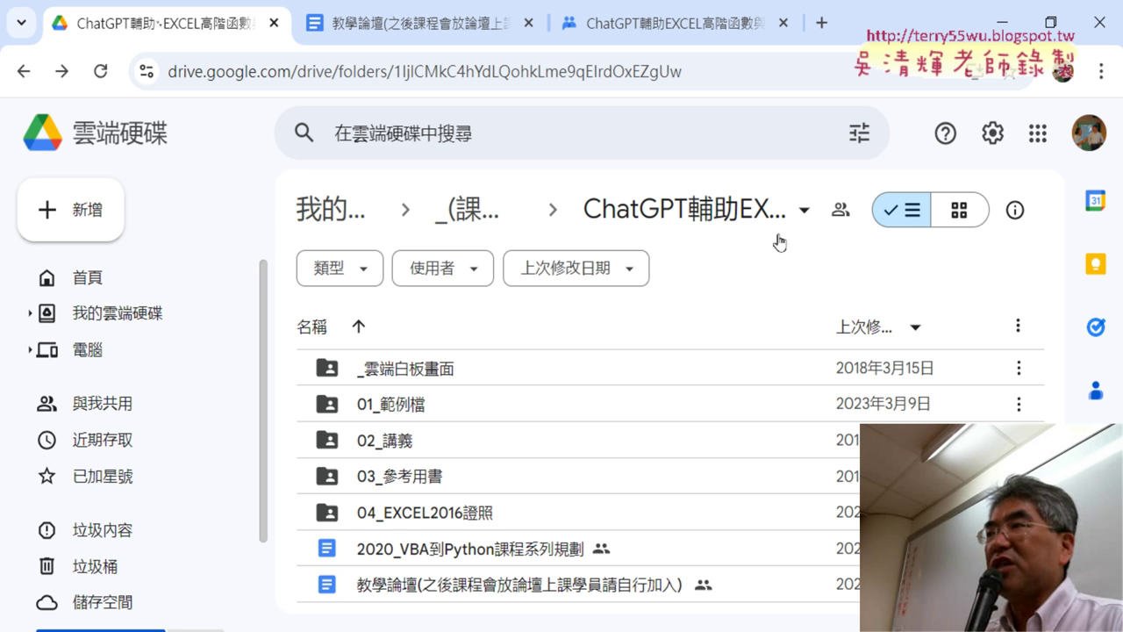
left_click(792, 211)
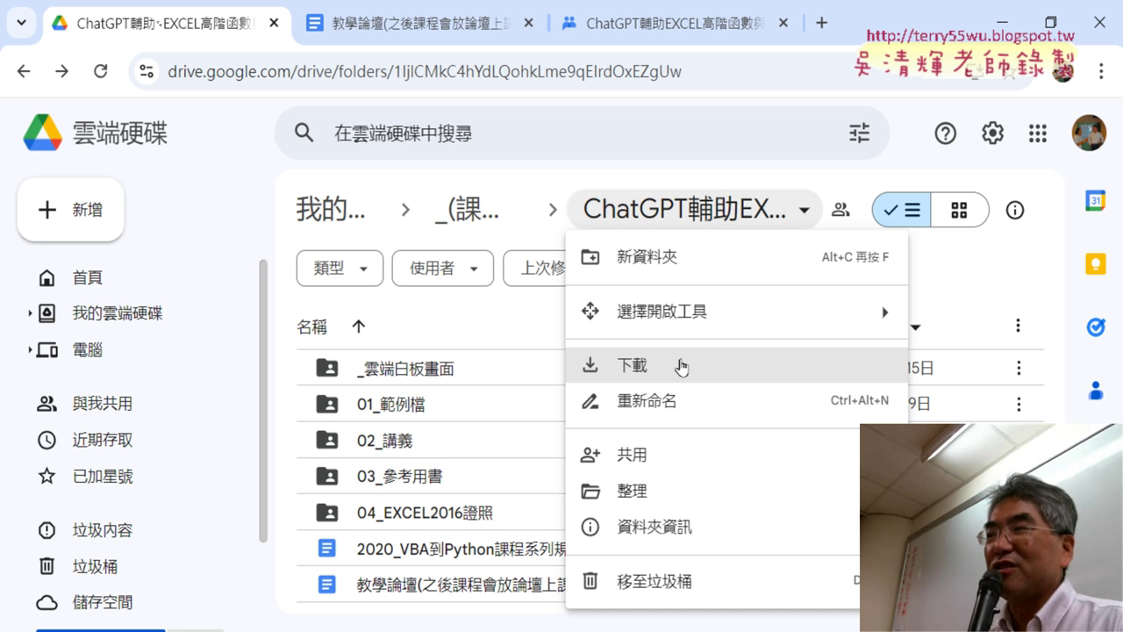
Close the folder menu, reopen _雲端白板畫面, then return to the Google Groups lesson post.
left_click(993, 277)
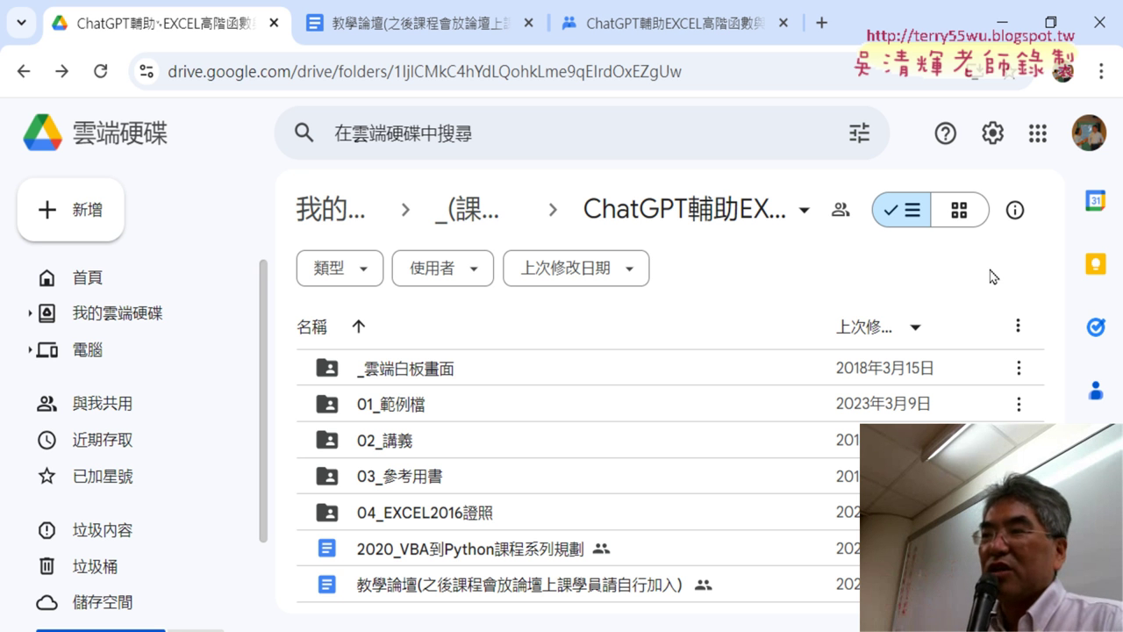
double_click(493, 376)
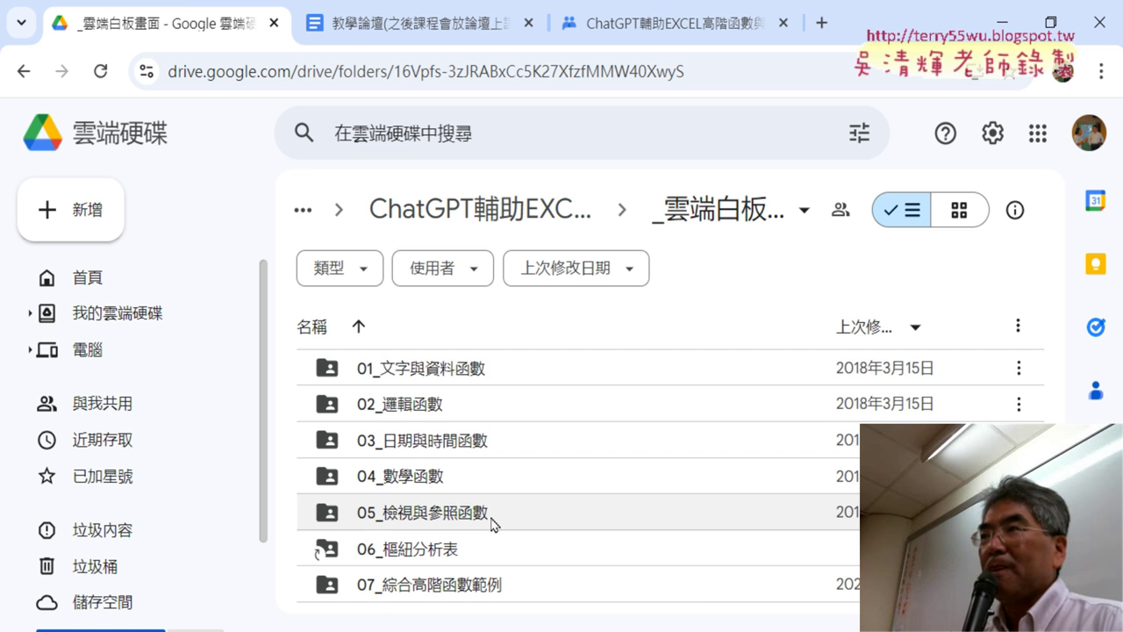
left_click(628, 26)
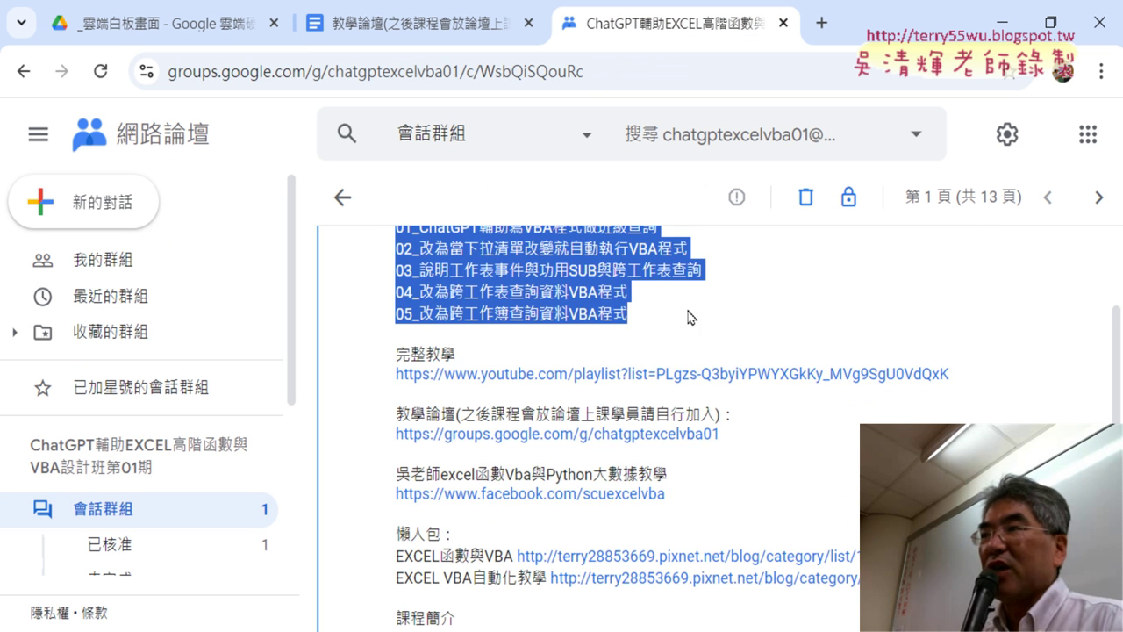
Clear the highlighted lesson topics and highlight the word 班 in the first lesson line.
scroll(757, 325, "up", 3)
left_click(757, 353)
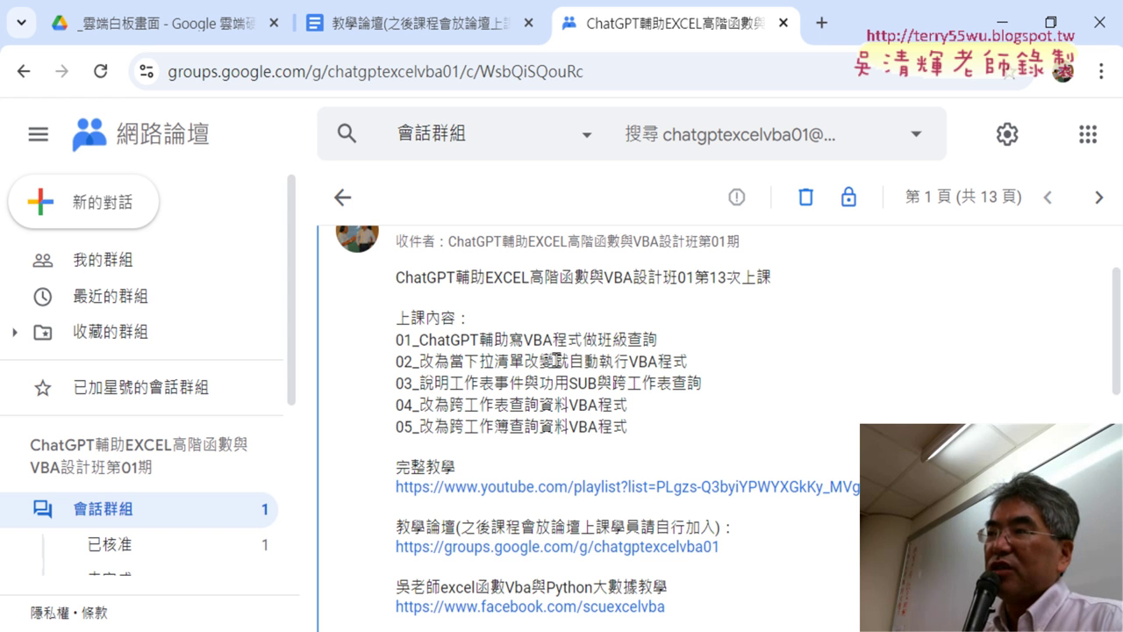
left_click_drag(597, 338, 657, 338)
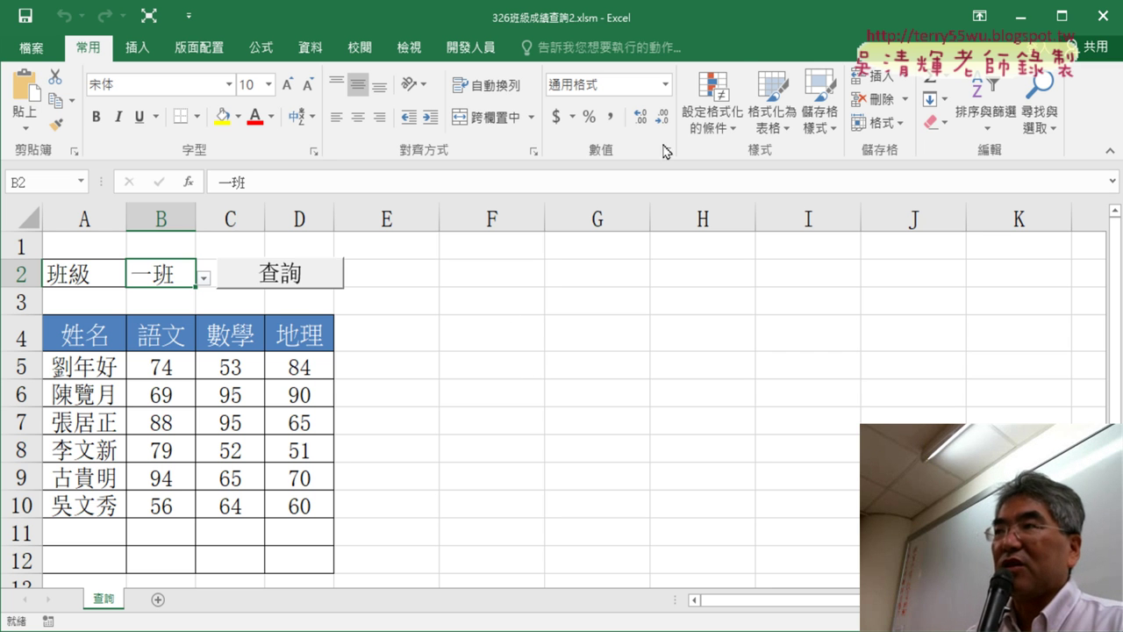
Shrink the lookup workbook, minimize the browser, PowerPoint and File Explorer, and move windows aside.
left_click_drag(793, 19, 846, 90)
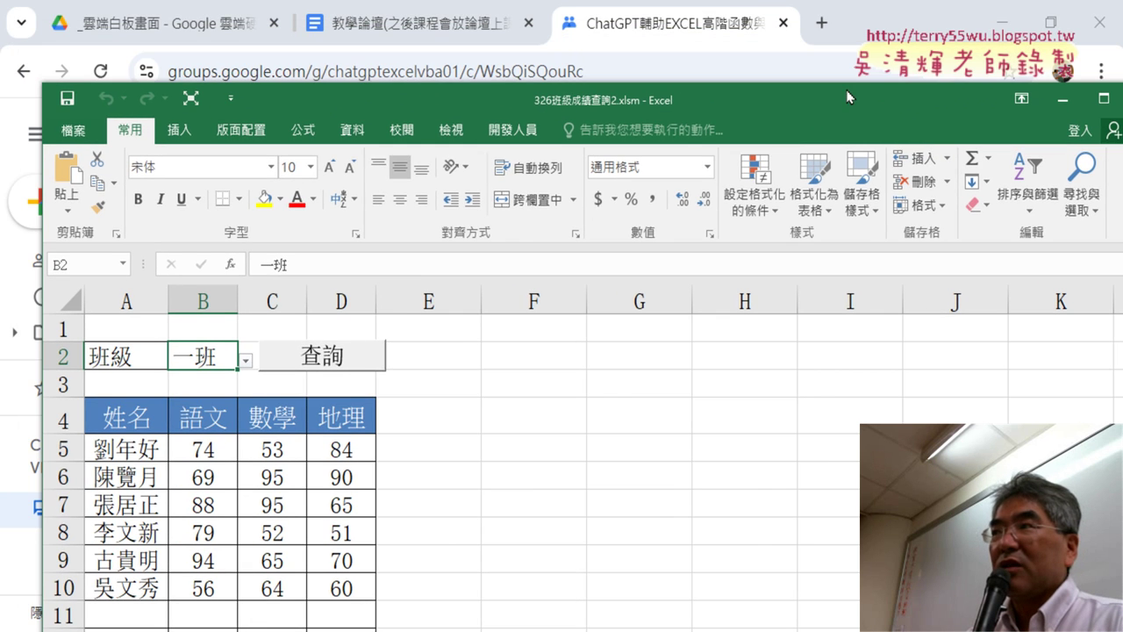
left_click(1003, 13)
left_click(1021, 15)
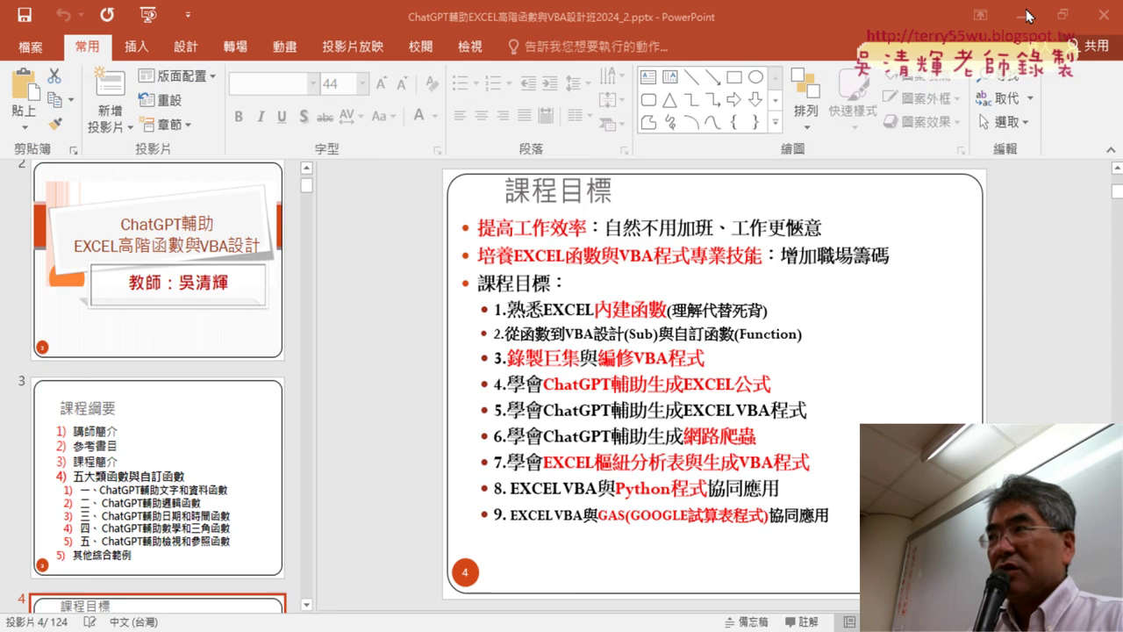
left_click_drag(390, 108, 781, 93)
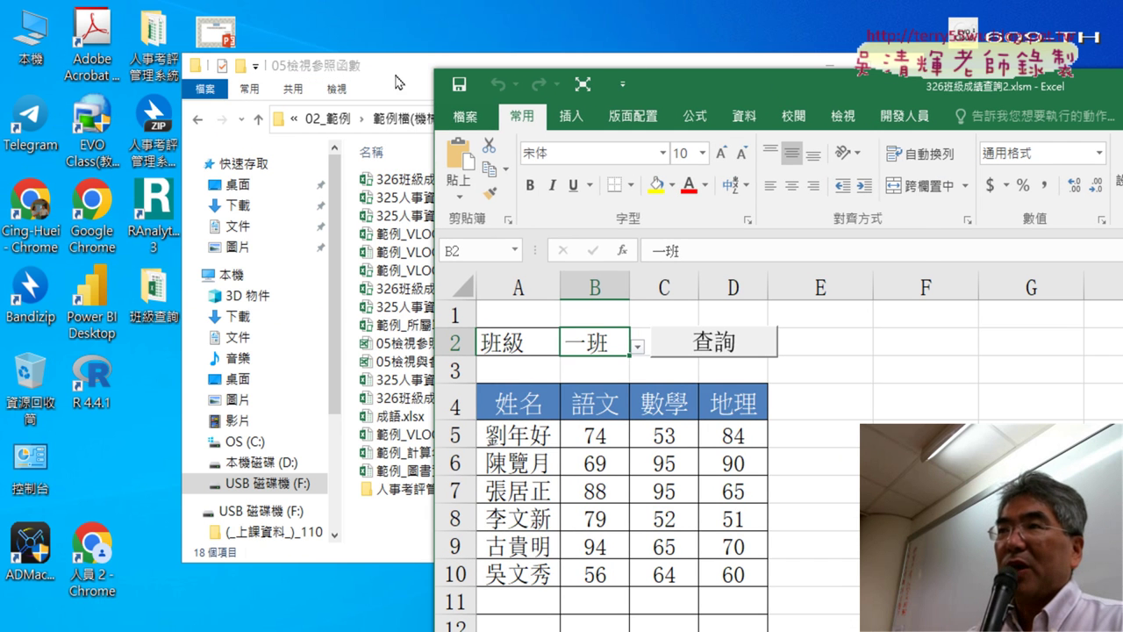
left_click_drag(316, 65, 260, 58)
left_click(775, 60)
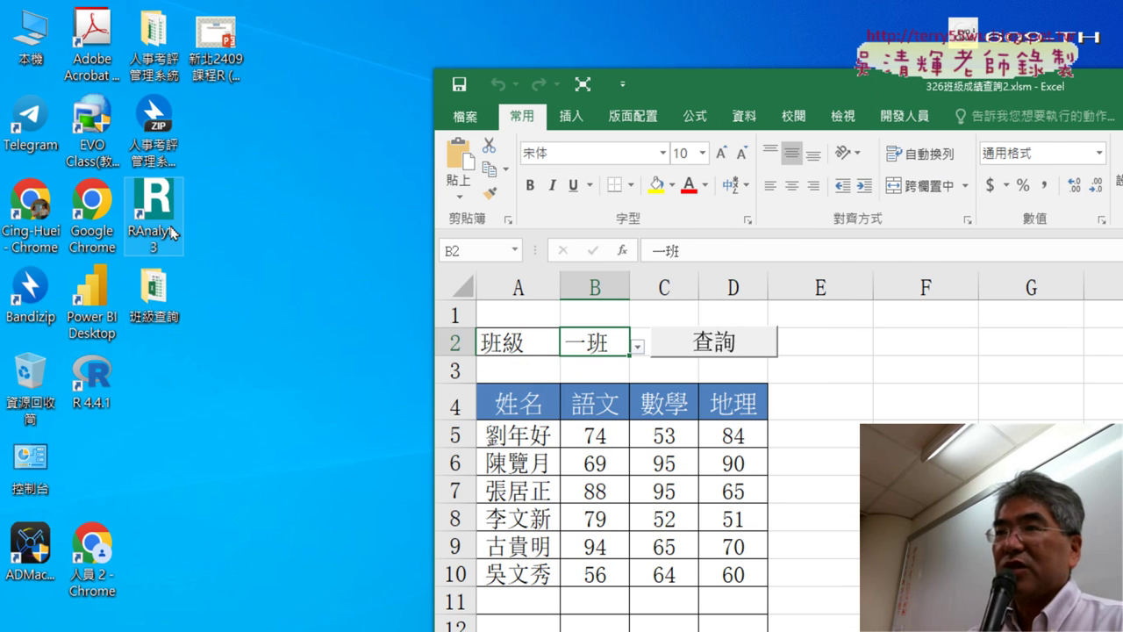
Open 資料.xlsx from the desktop 班級查詢 folder and maximize its window.
double_click(161, 291)
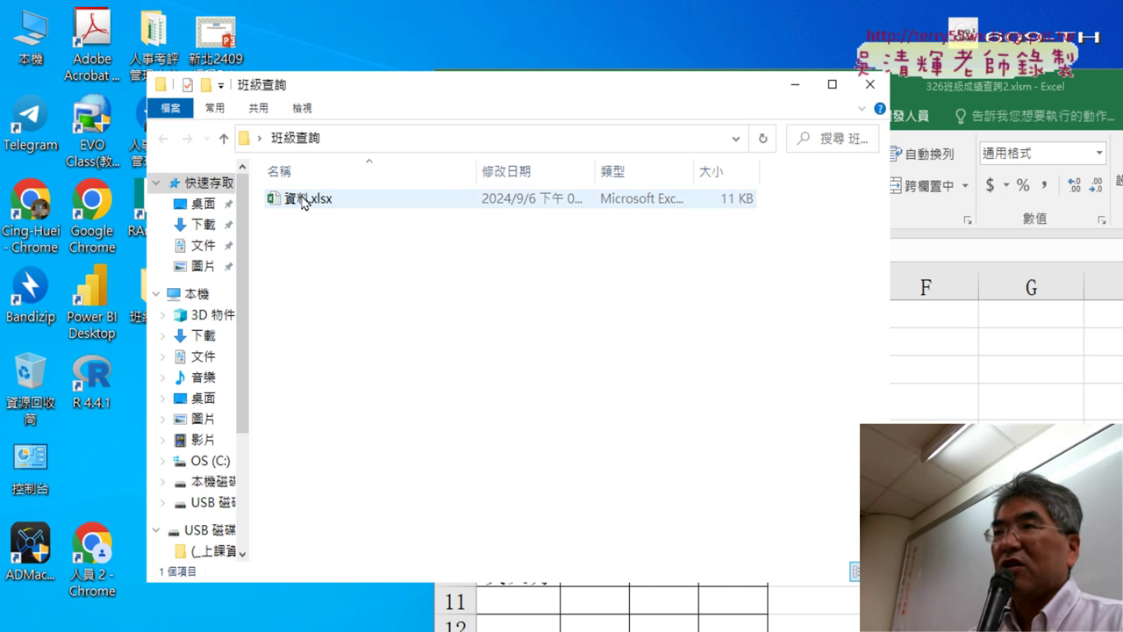
double_click(302, 196)
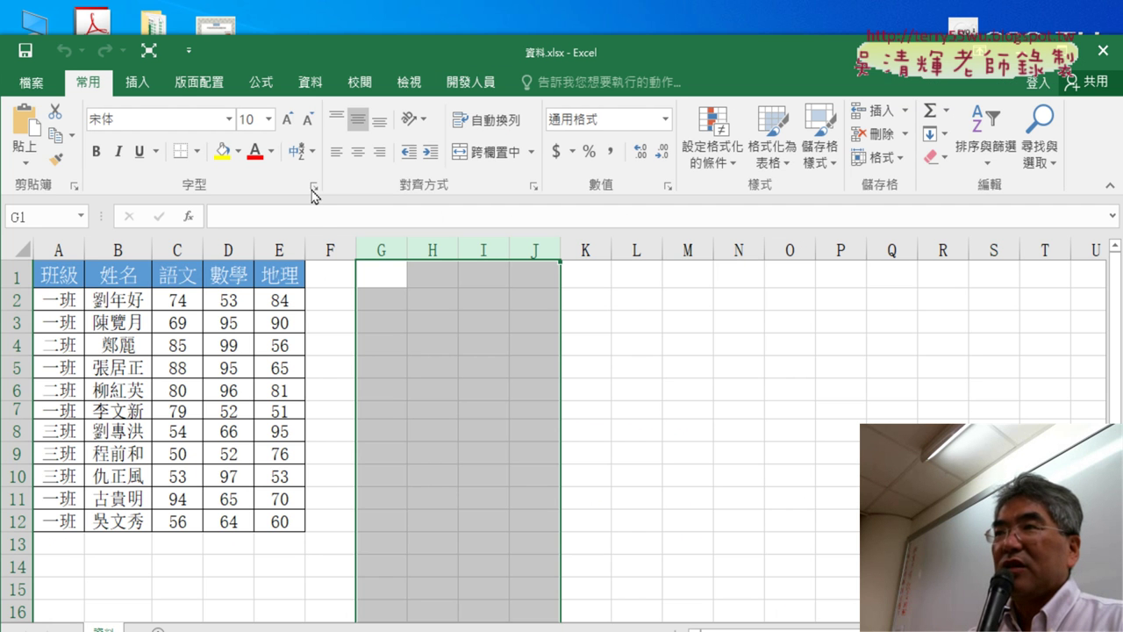
double_click(447, 48)
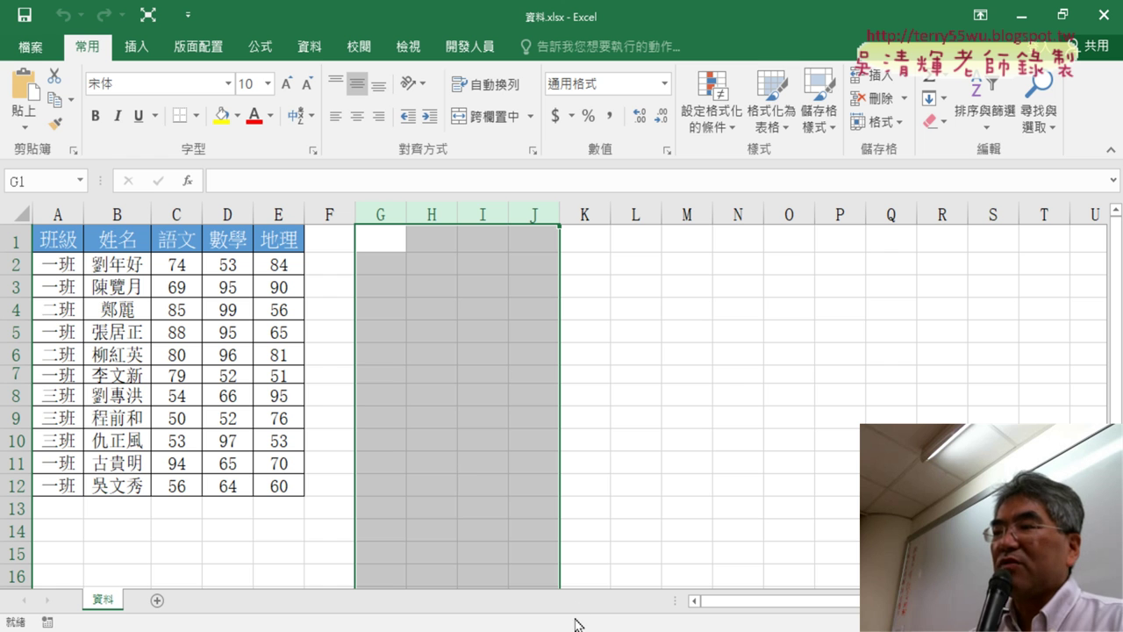
mouse_move(526, 628)
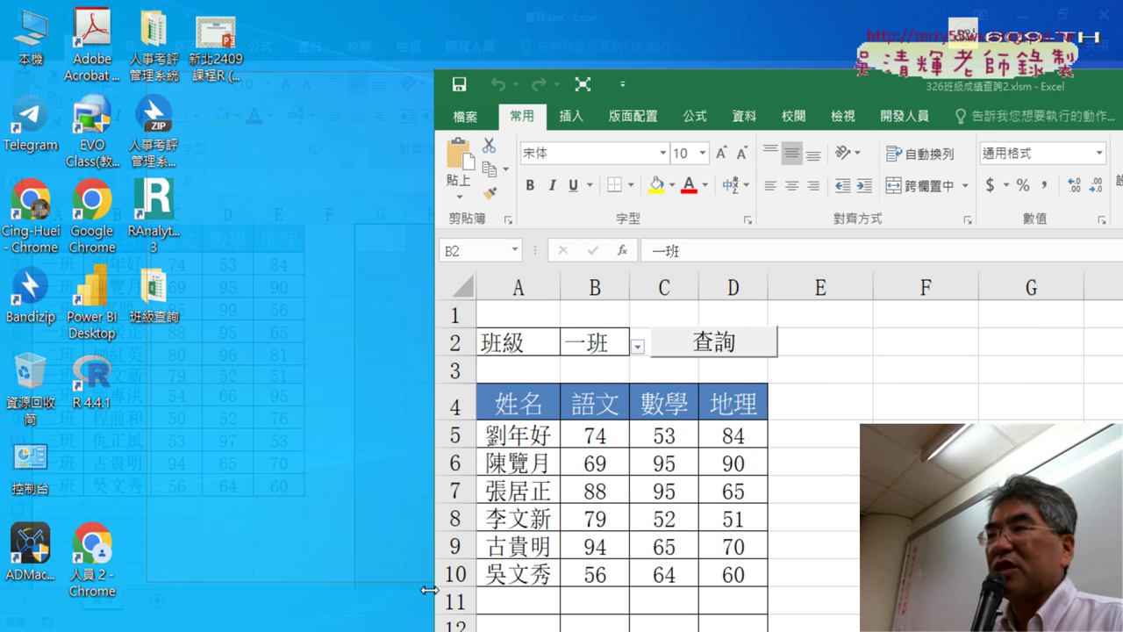
left_click(431, 596)
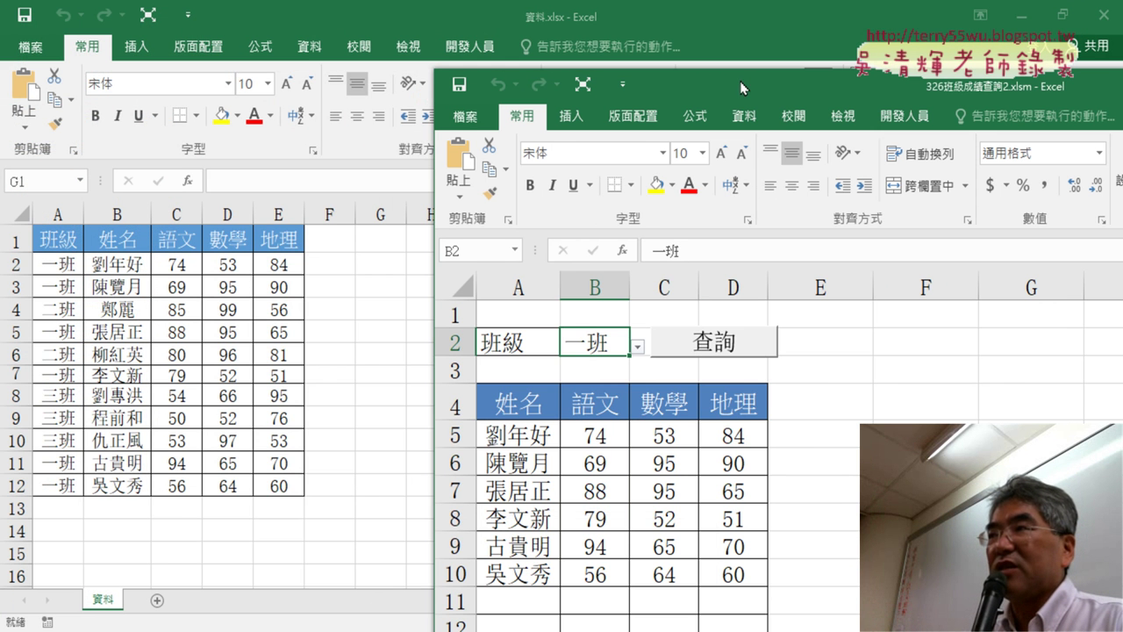
left_click_drag(740, 81, 507, 75)
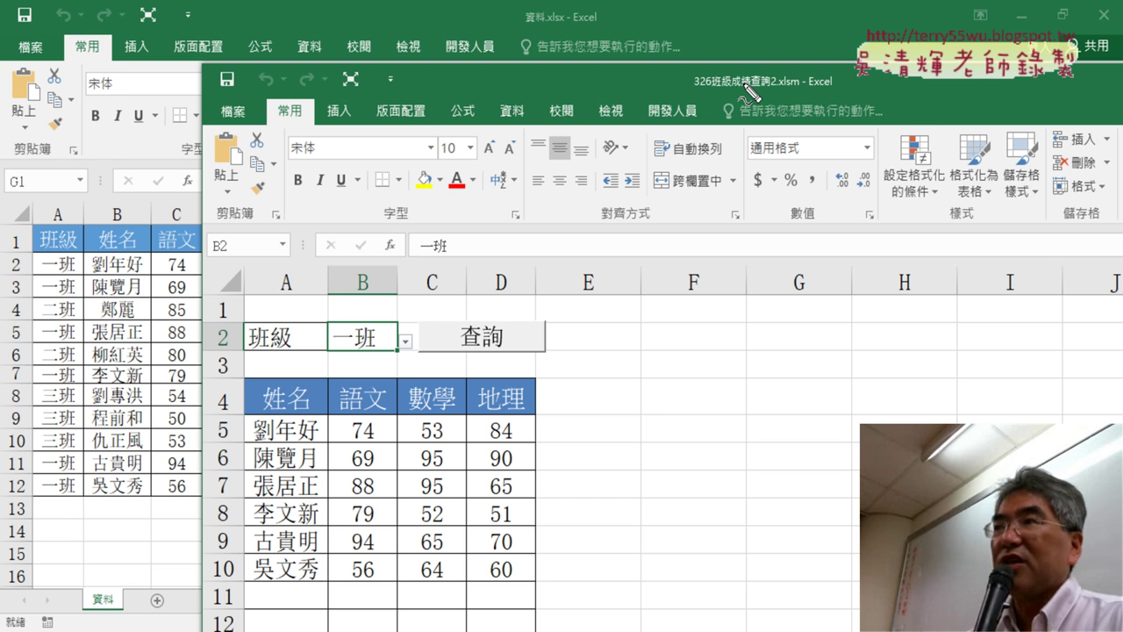
mouse_move(518, 27)
left_mouse_down()
mouse_move(595, 9)
mouse_move(539, 31)
left_mouse_up()
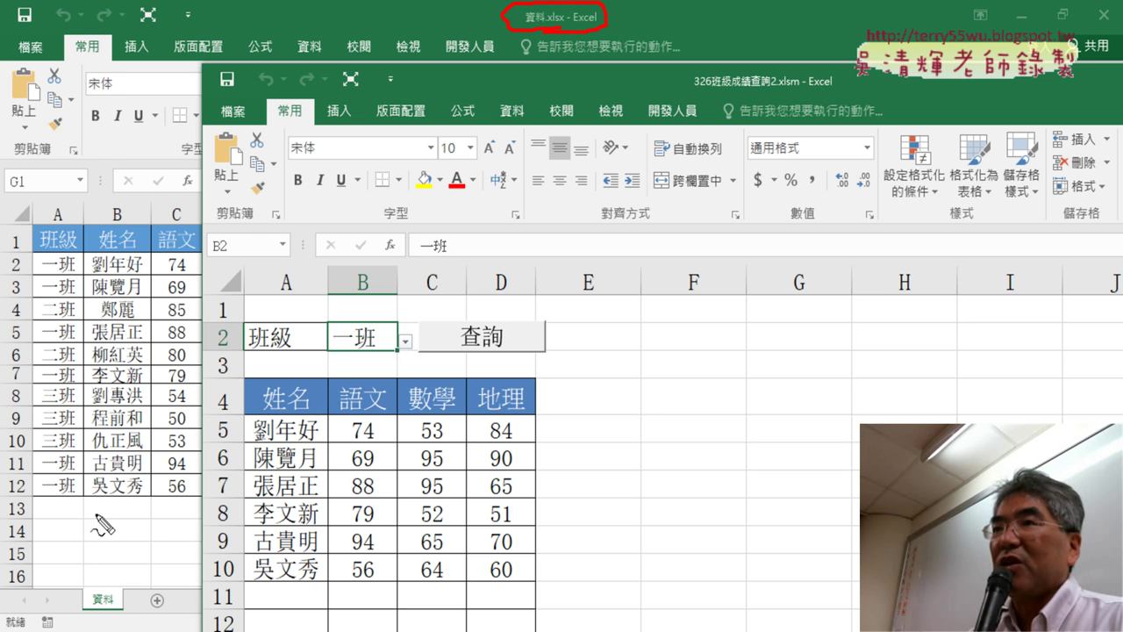
left_click_drag(107, 534, 106, 483)
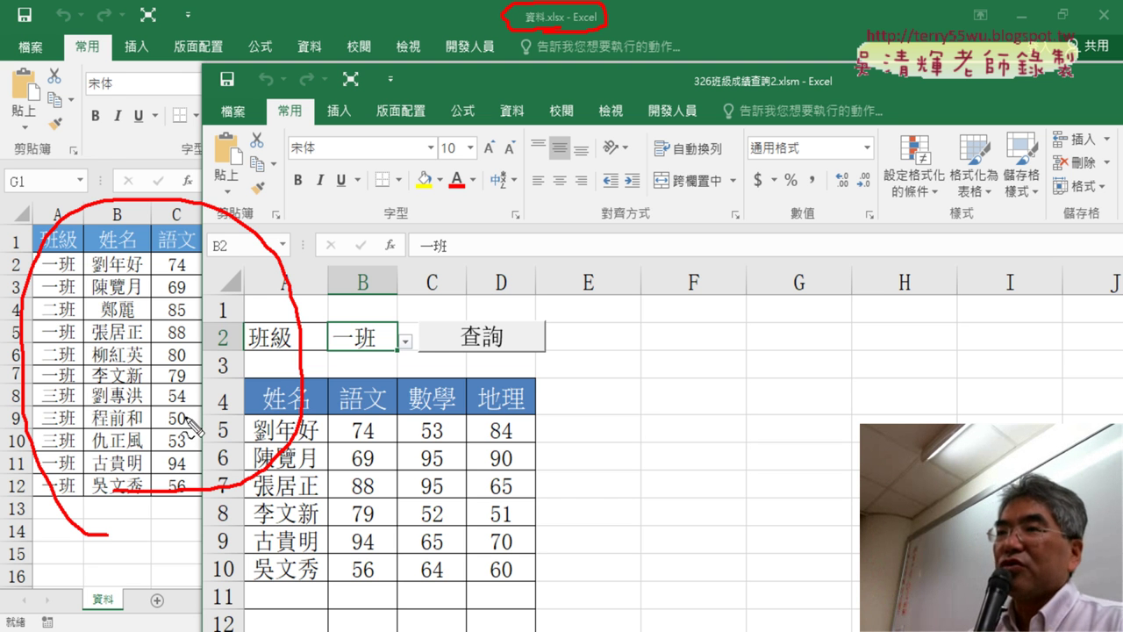
left_click_drag(402, 360, 458, 369)
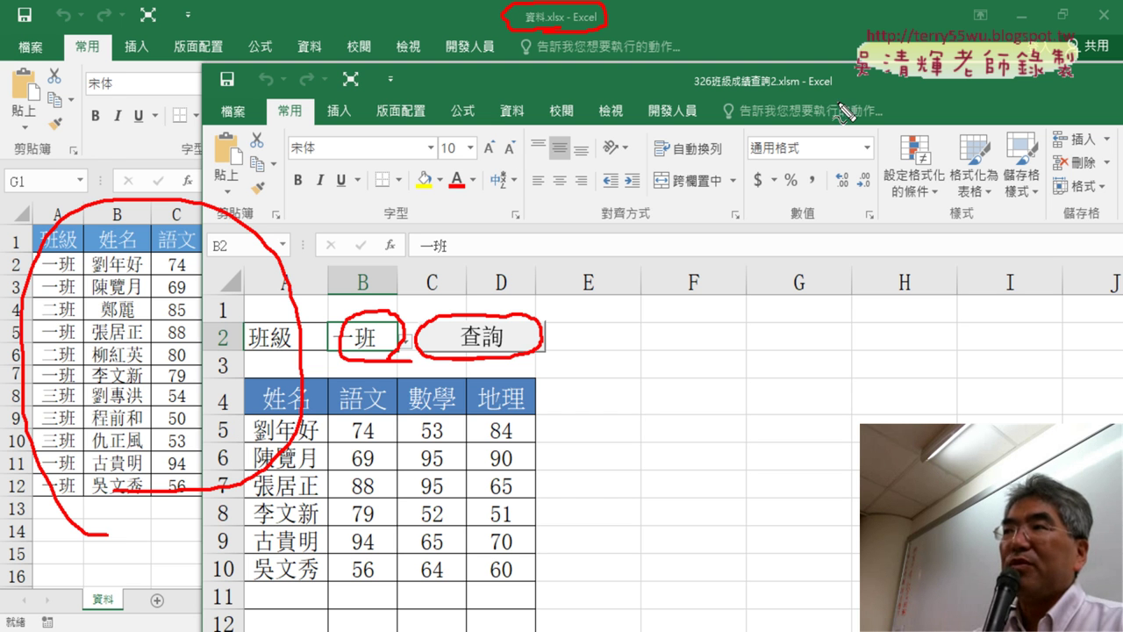
left_click_drag(356, 143, 244, 183)
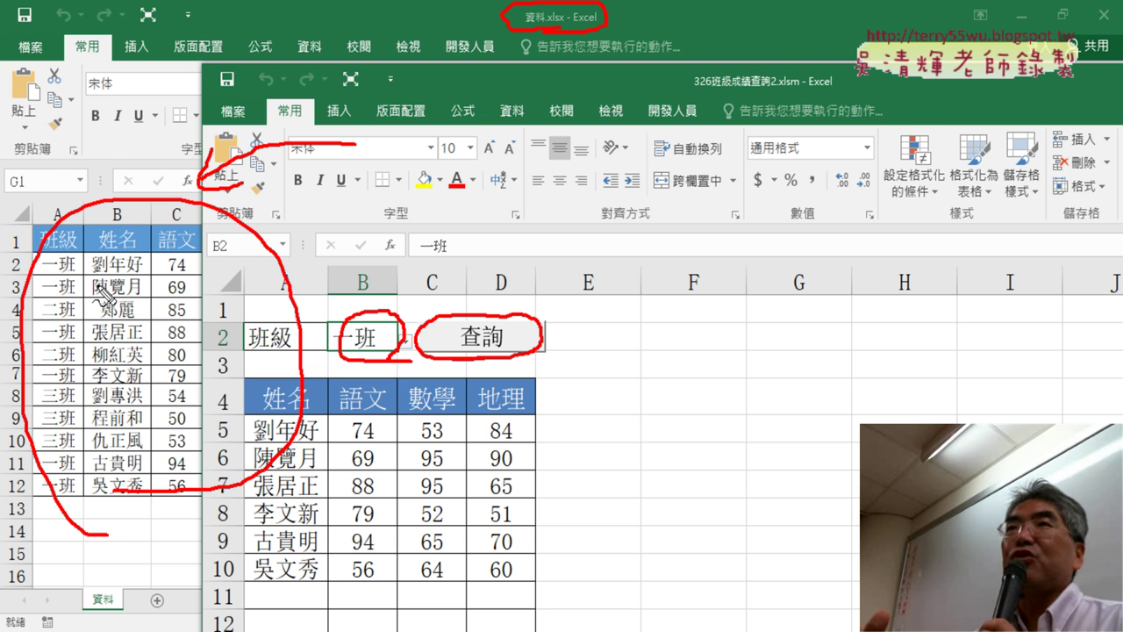
Clear the pen annotations, close the 資料.xlsx window, and reposition the query workbook.
key("Escape")
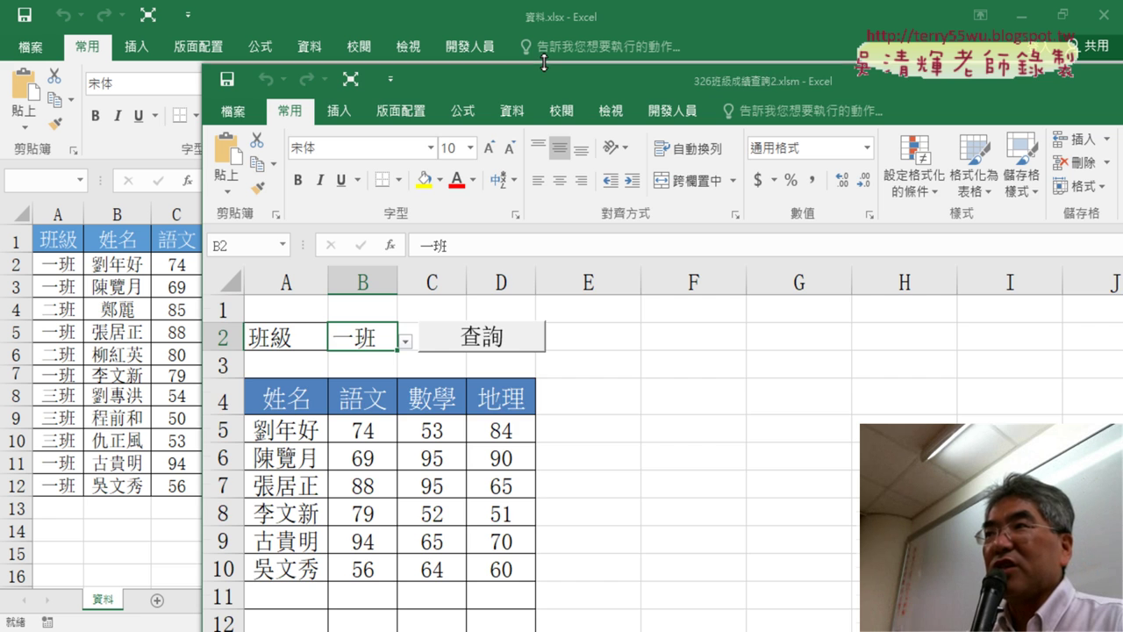
mouse_move(544, 62)
left_mouse_down()
mouse_move(662, 60)
mouse_move(610, 81)
left_mouse_up()
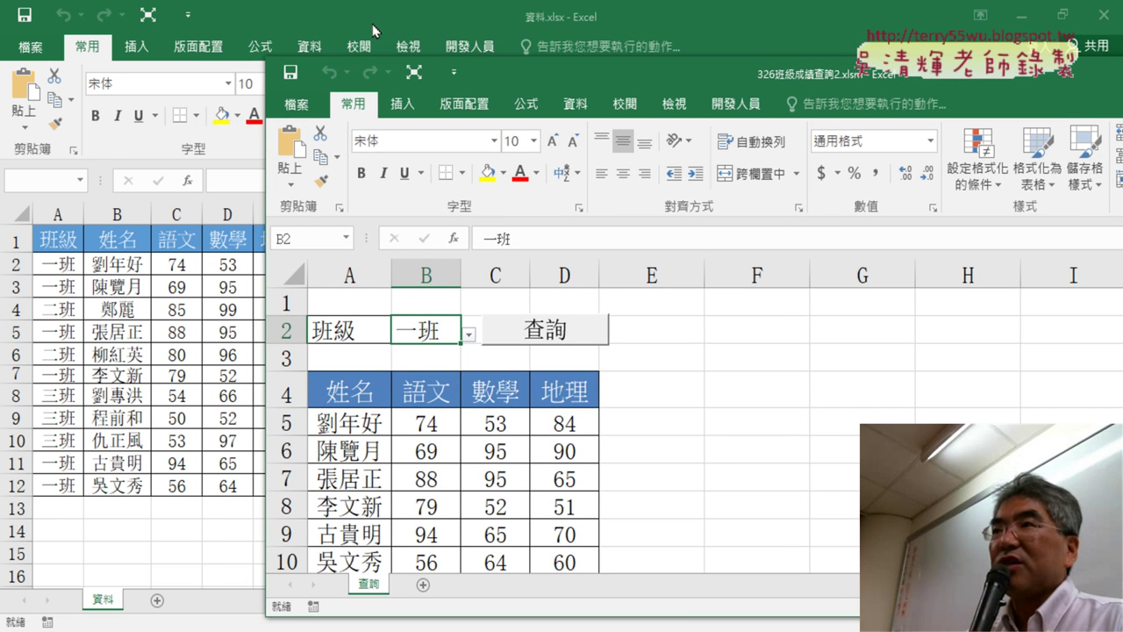
left_click(1106, 16)
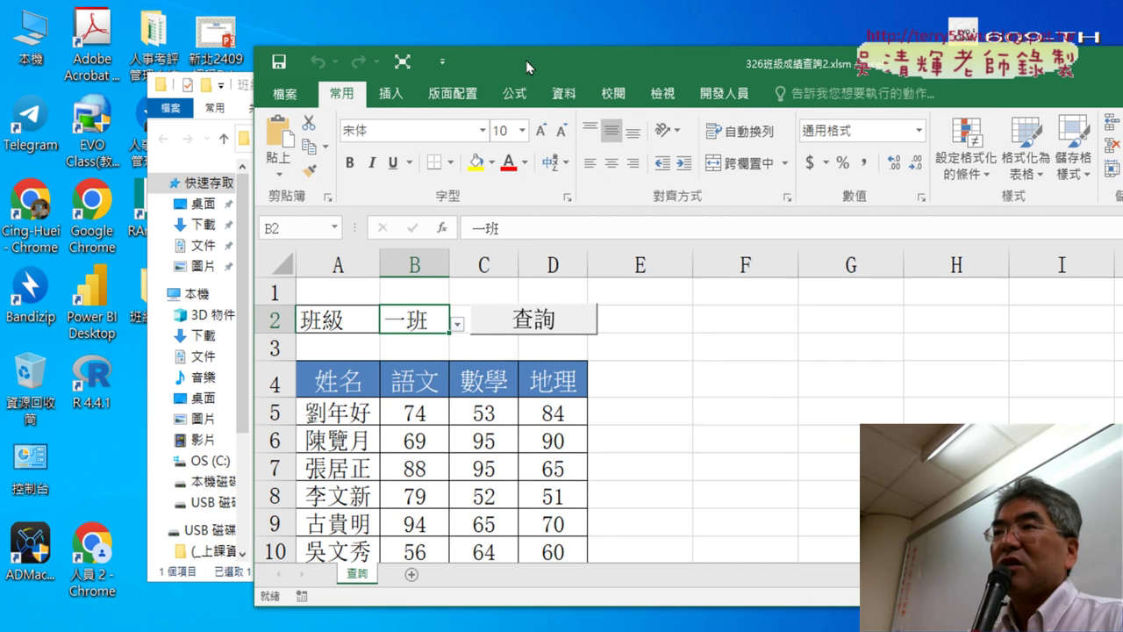
left_click_drag(540, 59, 518, 27)
Choose 二班 from B2's class list and move Excel right to reveal the 班級查詢 folder.
left_click(449, 304)
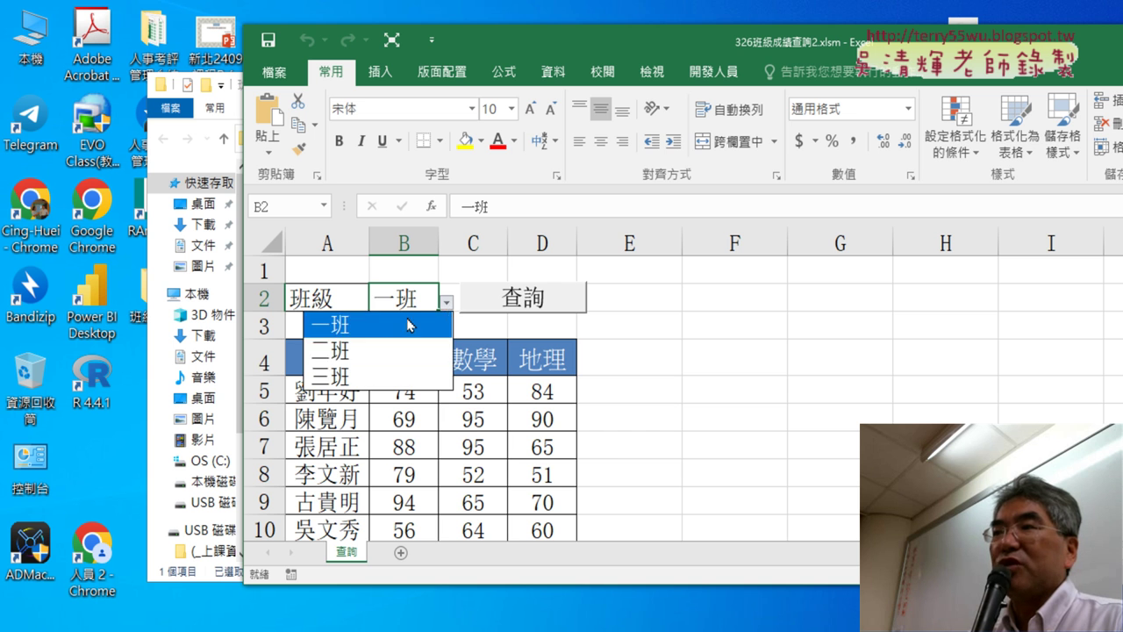
left_click(376, 349)
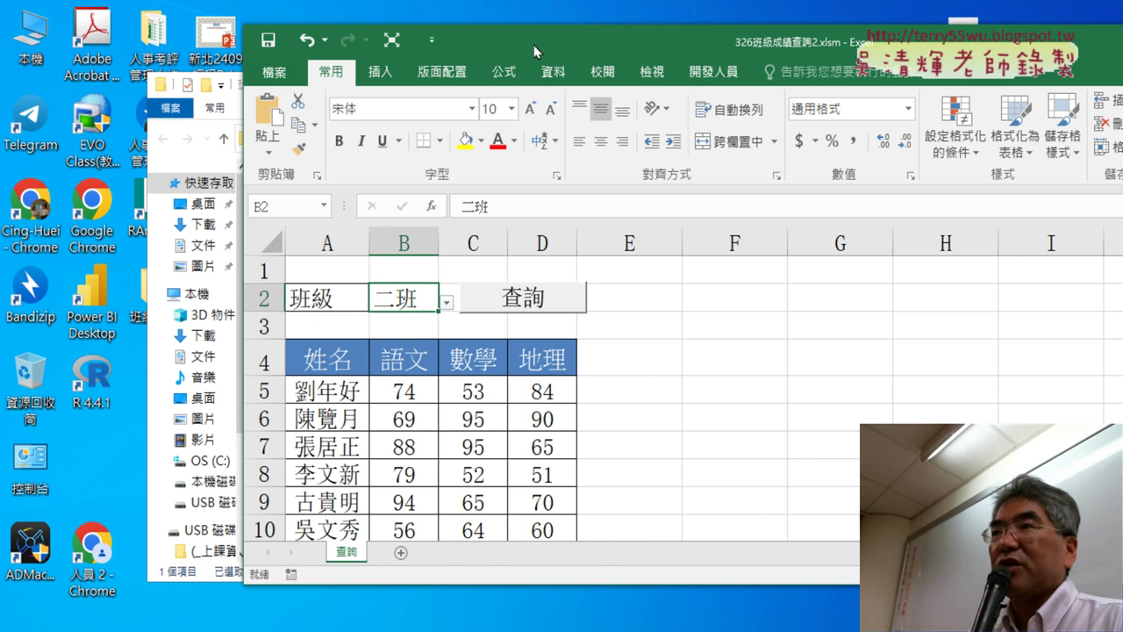
left_click_drag(537, 49, 769, 54)
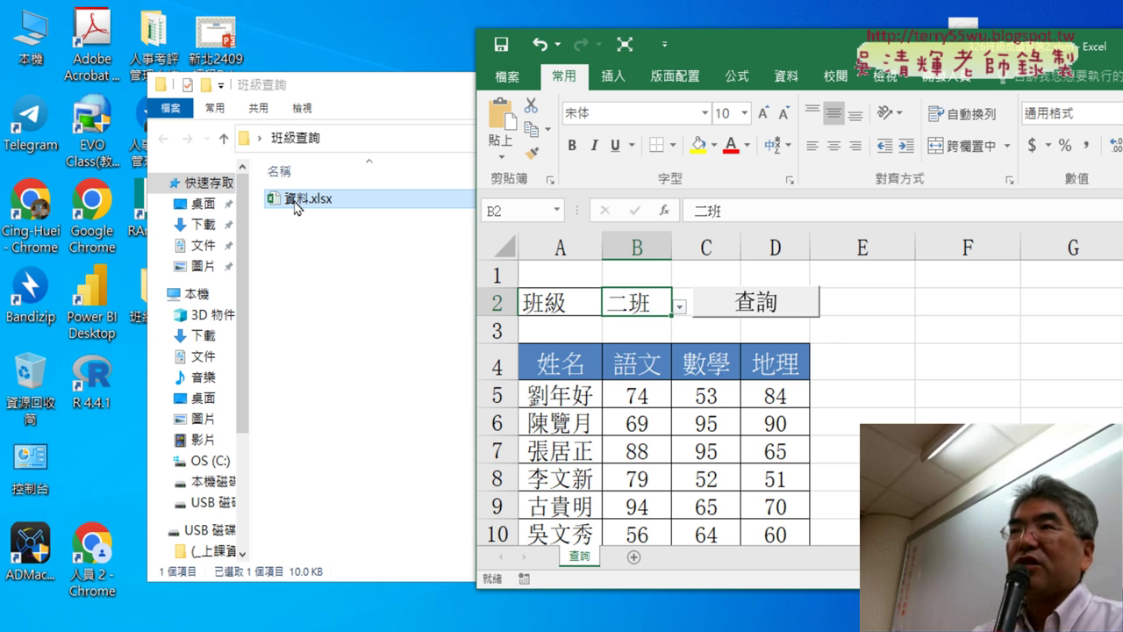
Reopen 資料.xlsx from the folder and bring the 326班級成績查詢2.xlsm window to the front.
double_click(297, 202)
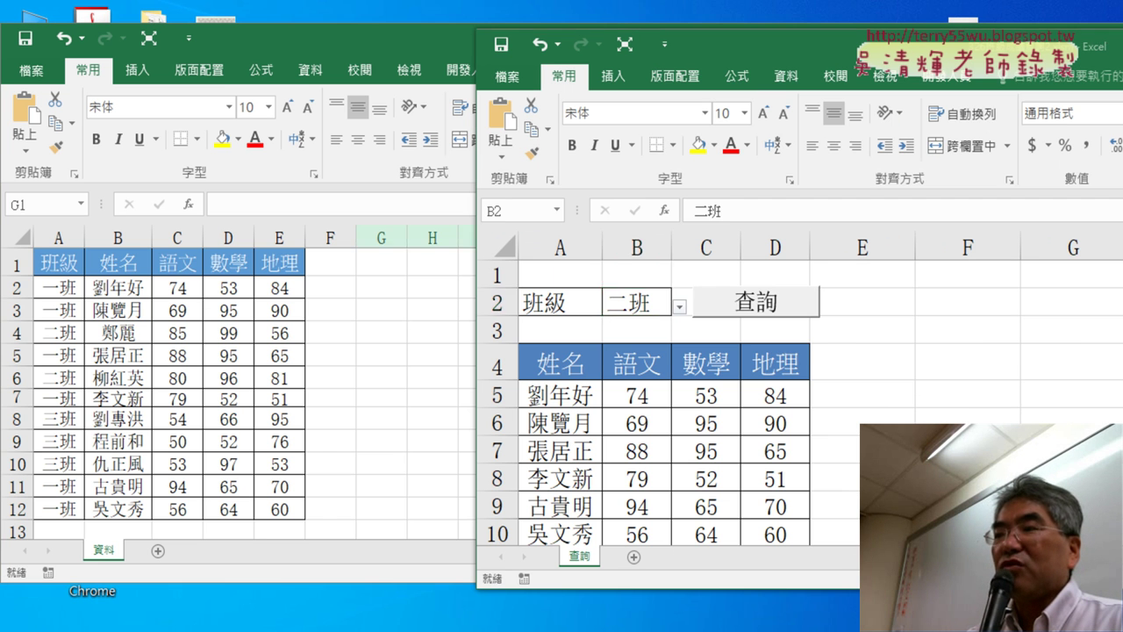
left_click_drag(753, 57, 489, 51)
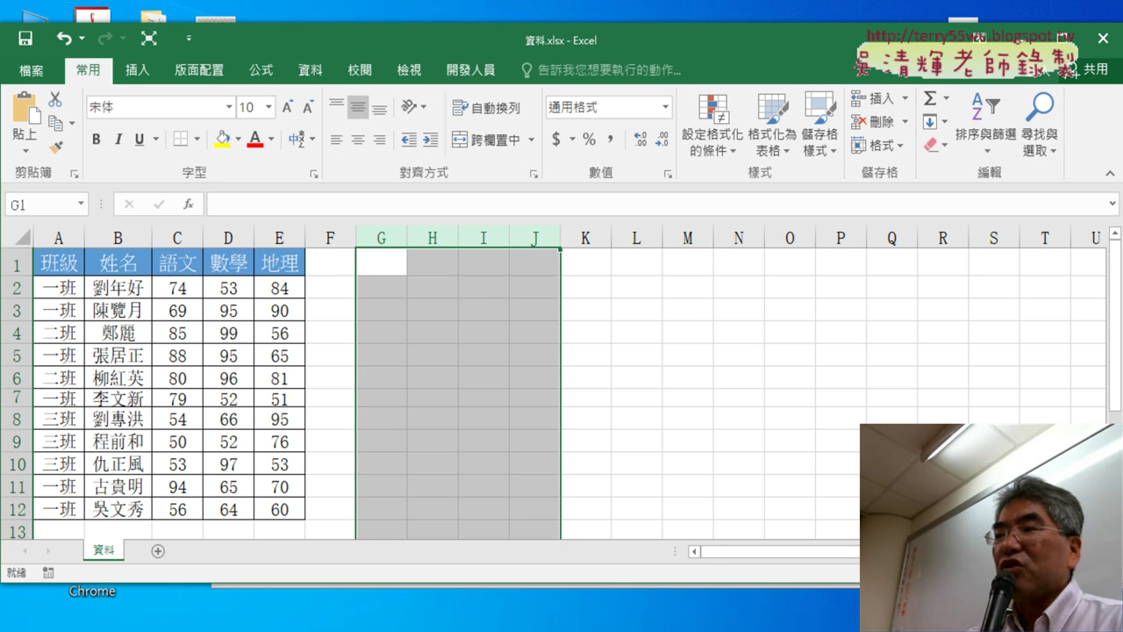
mouse_move(524, 619)
left_click(614, 575)
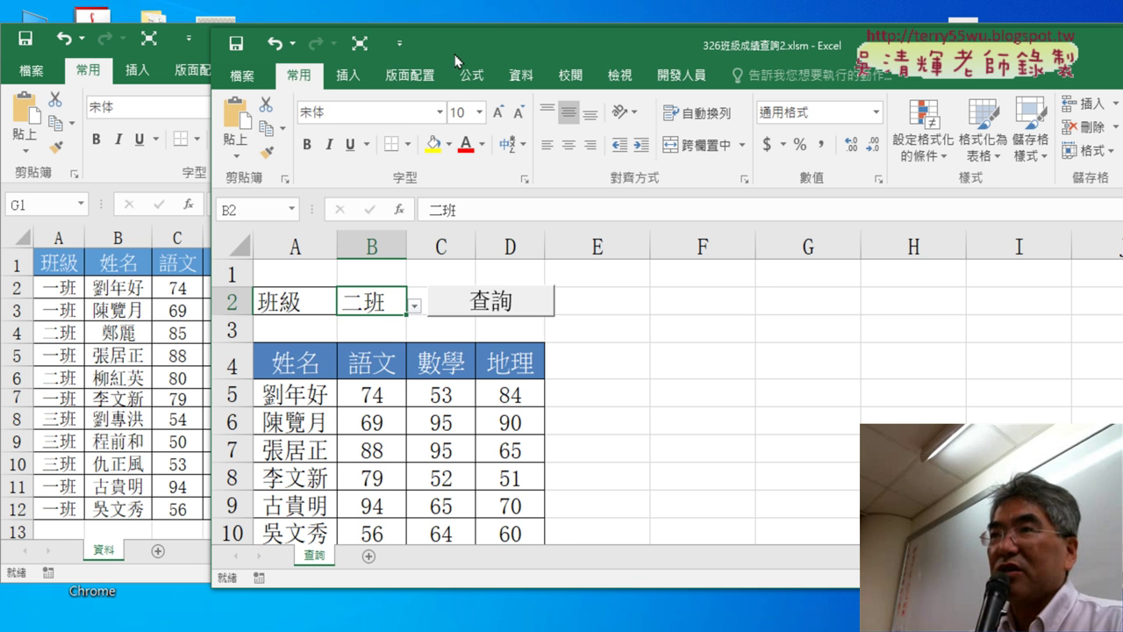
Close 資料.xlsx and list the two 二班 students' scores on the query sheet.
left_click(1101, 42)
left_click(1102, 49)
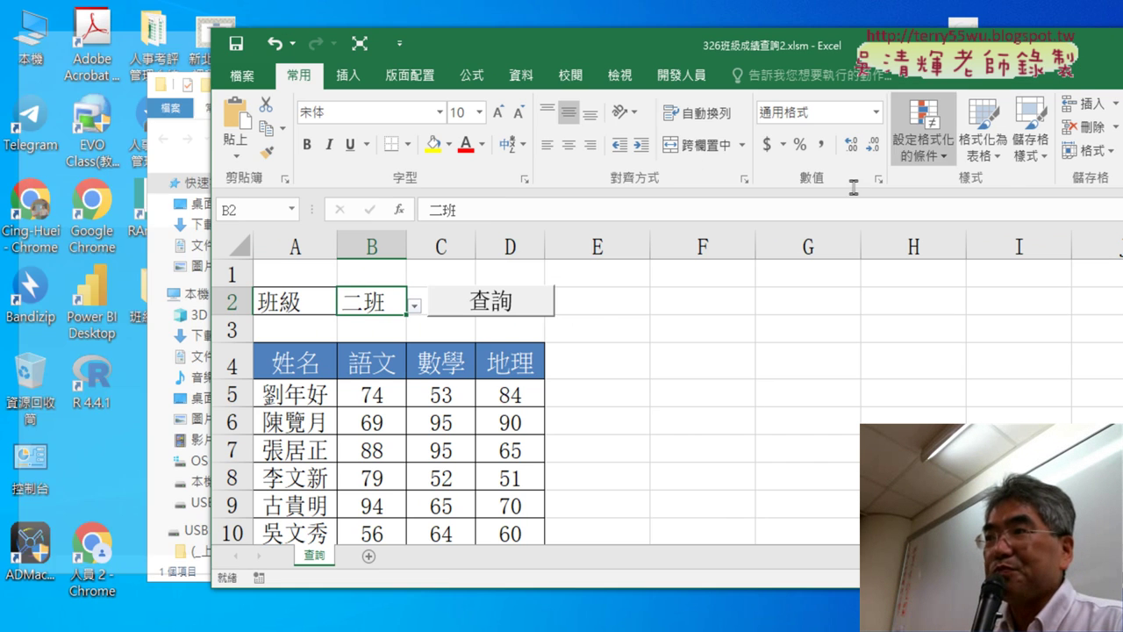
left_click(491, 311)
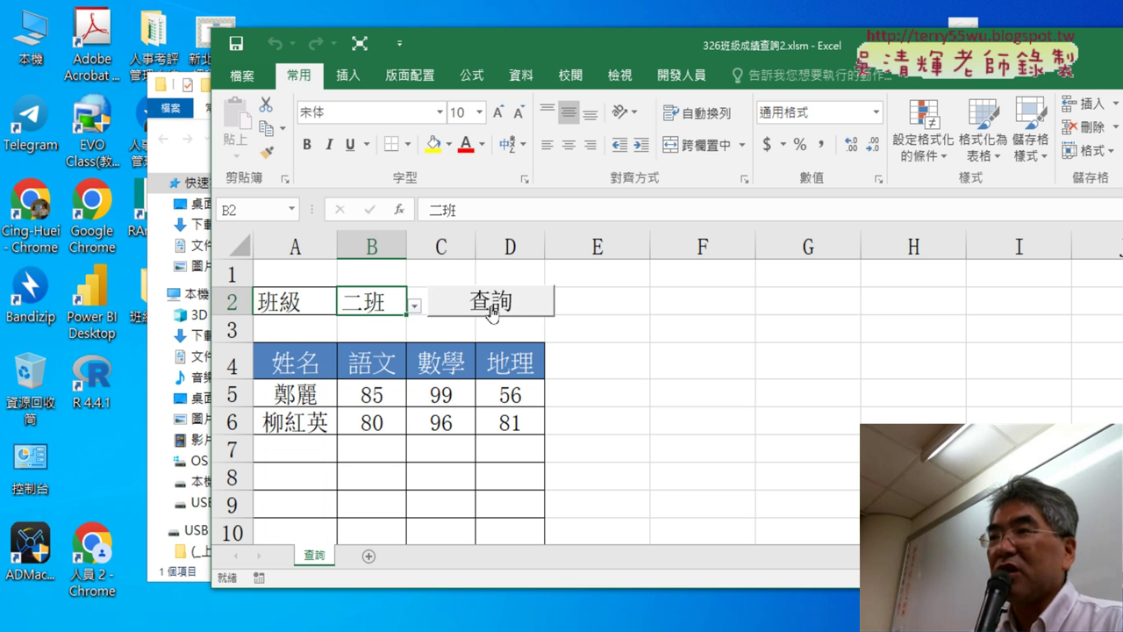
Point out 資料.xlsx in its folder as the query's data source, then clear the annotations.
left_click_drag(594, 45, 817, 55)
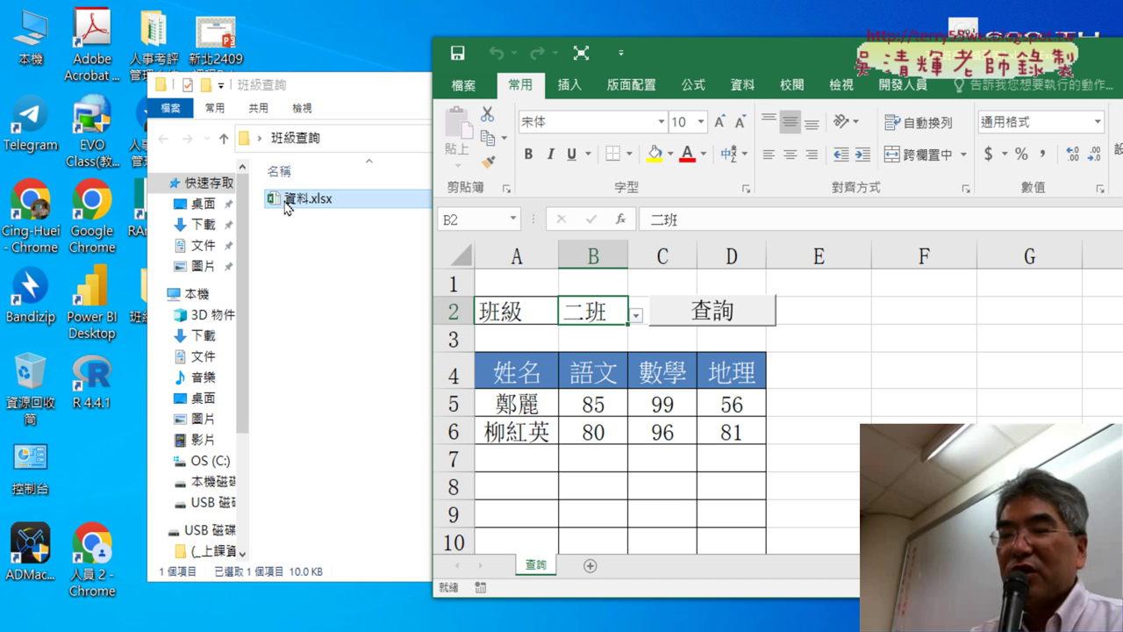
double_click(315, 201)
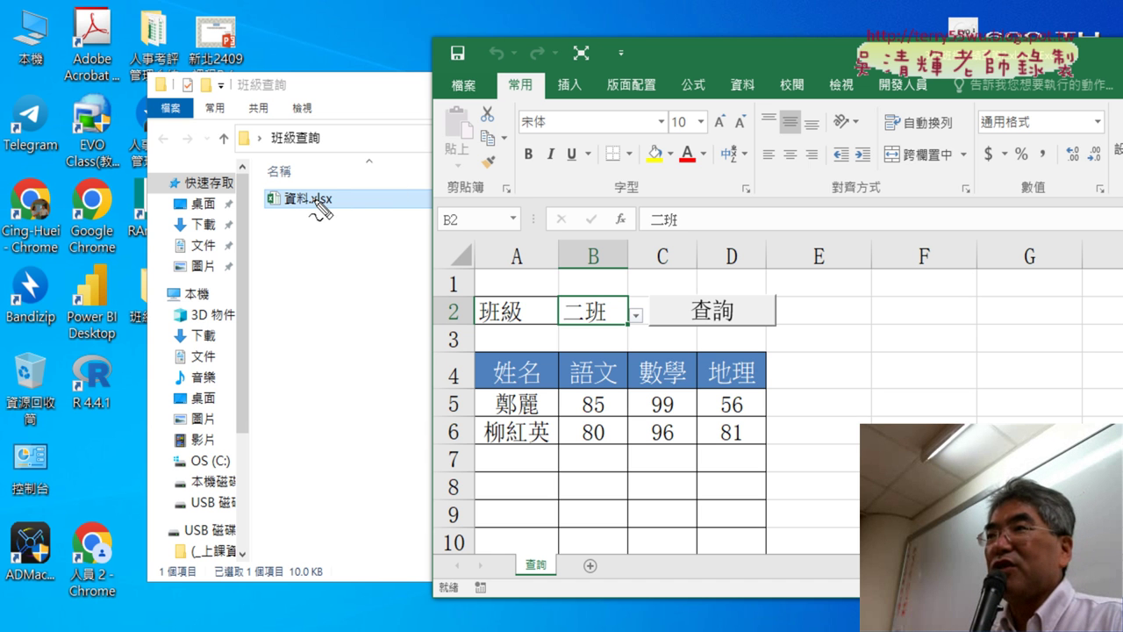
left_click_drag(318, 203, 448, 330)
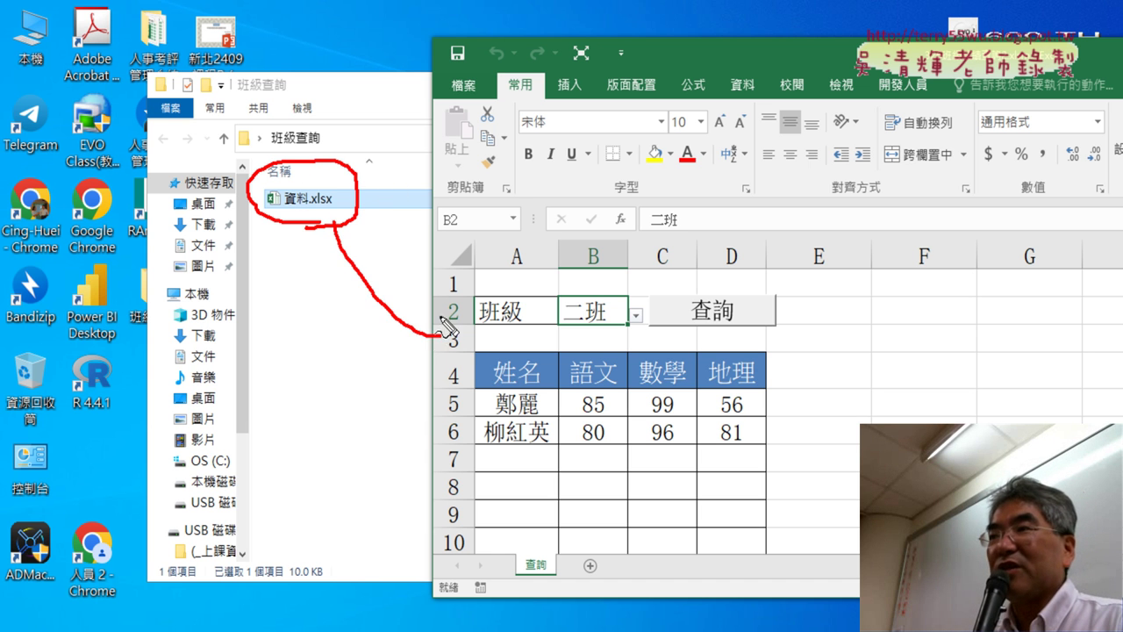
key("Escape")
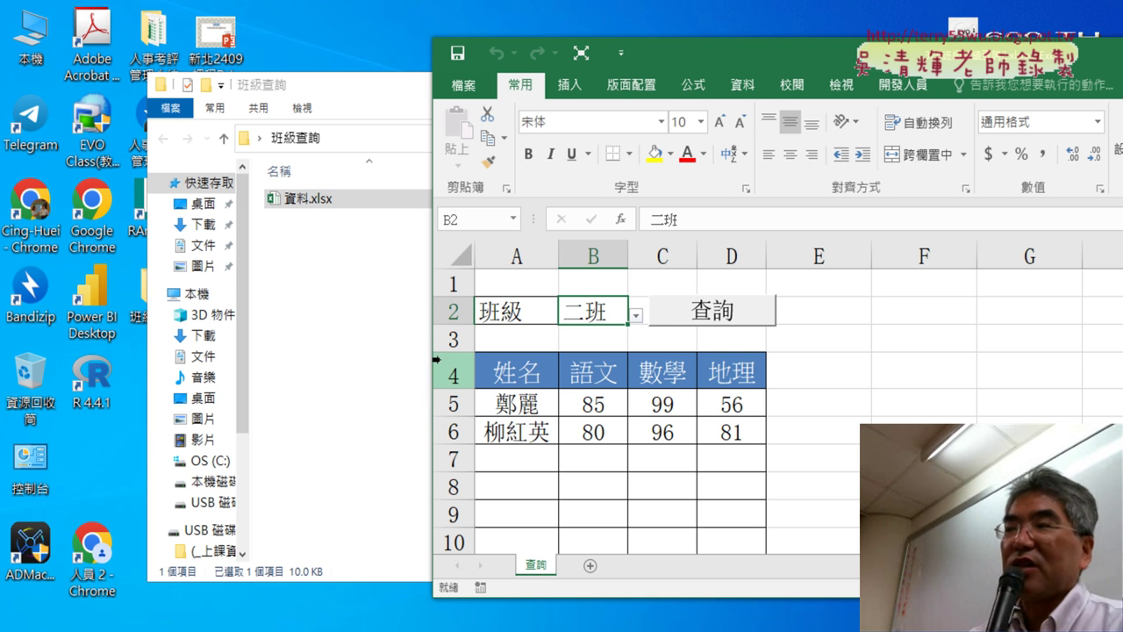
Switch B2 to 三班 and list its three students' scores.
left_click(642, 316)
left_click(623, 322)
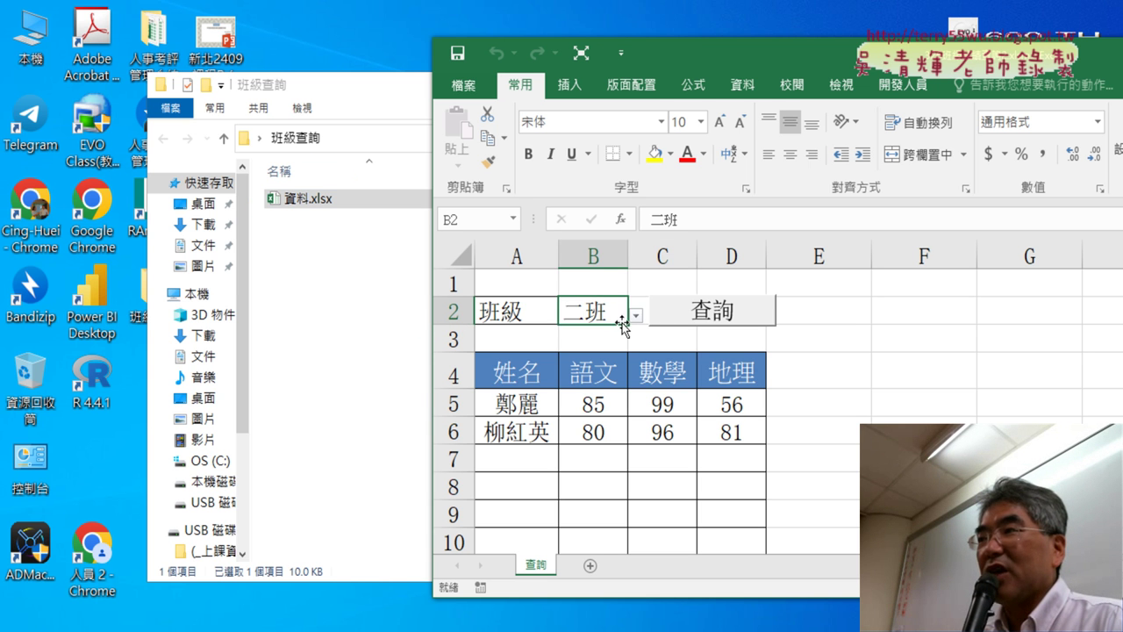
left_click(636, 315)
left_click(527, 389)
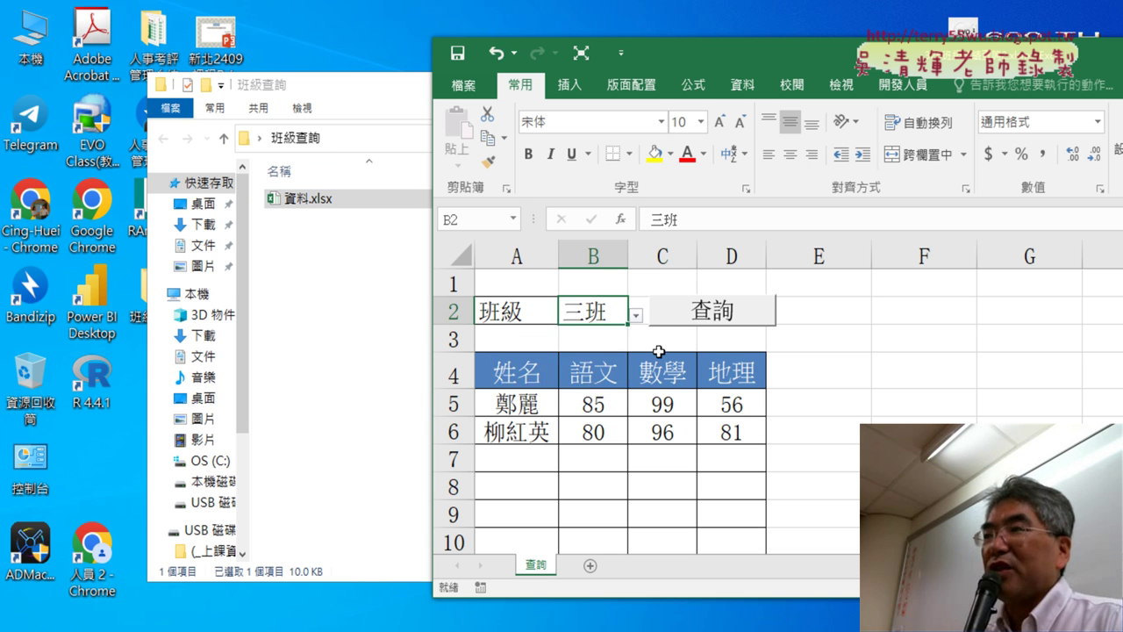
left_click(711, 317)
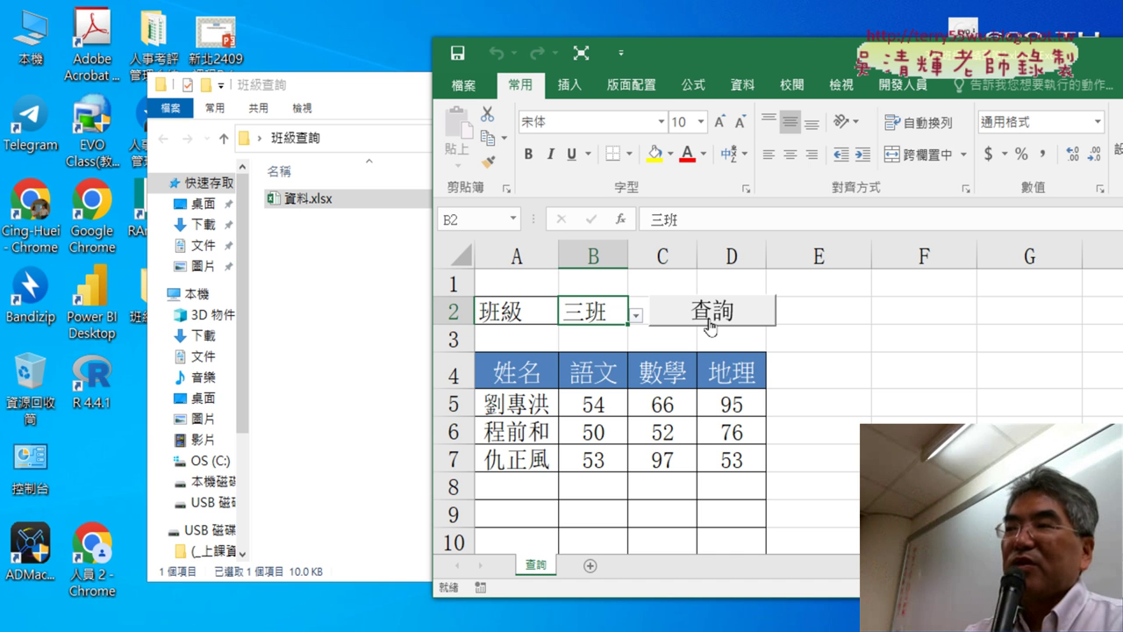
Open the 查詢 button's assigned macro, CopyDataBasedOnSelection3, in the VBA editor.
double_click(787, 59)
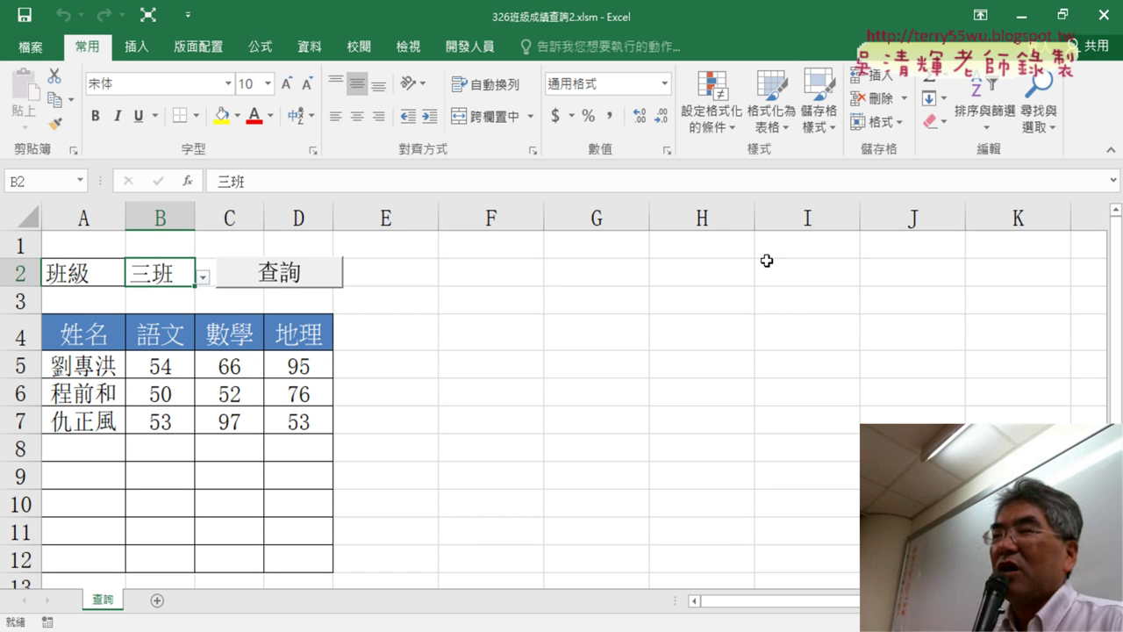
right_click(288, 273)
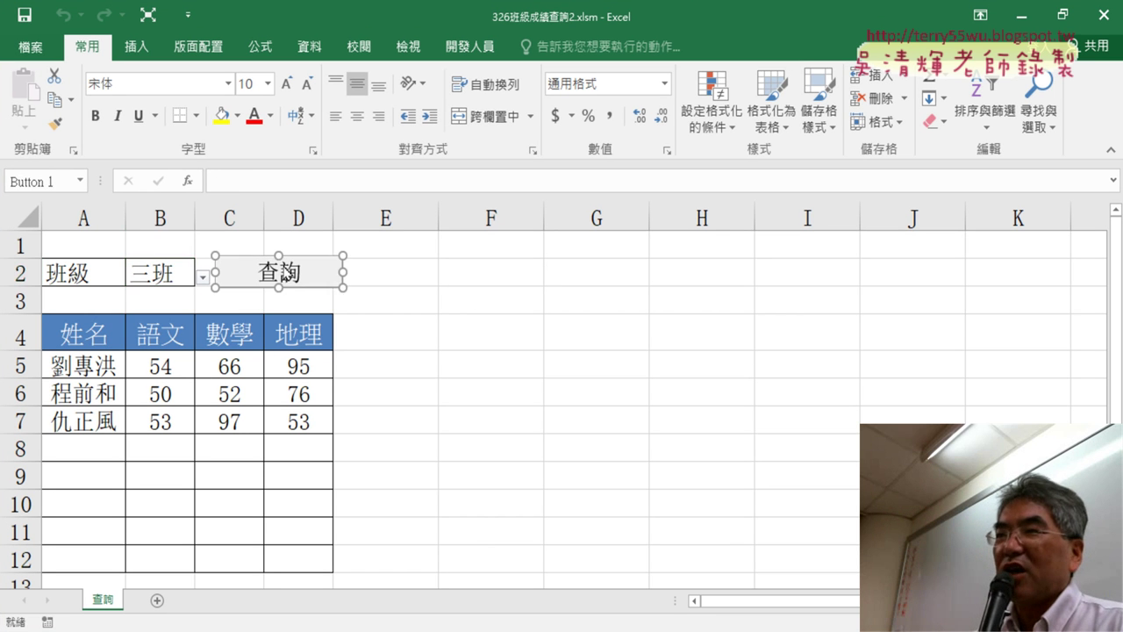
left_click(342, 409)
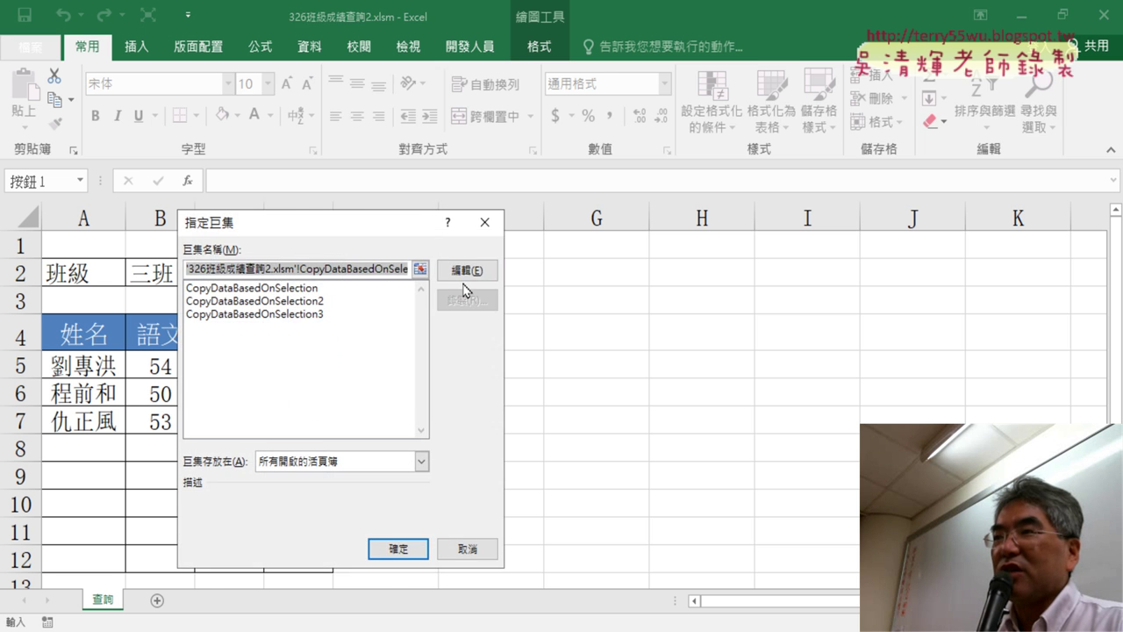
left_click(465, 277)
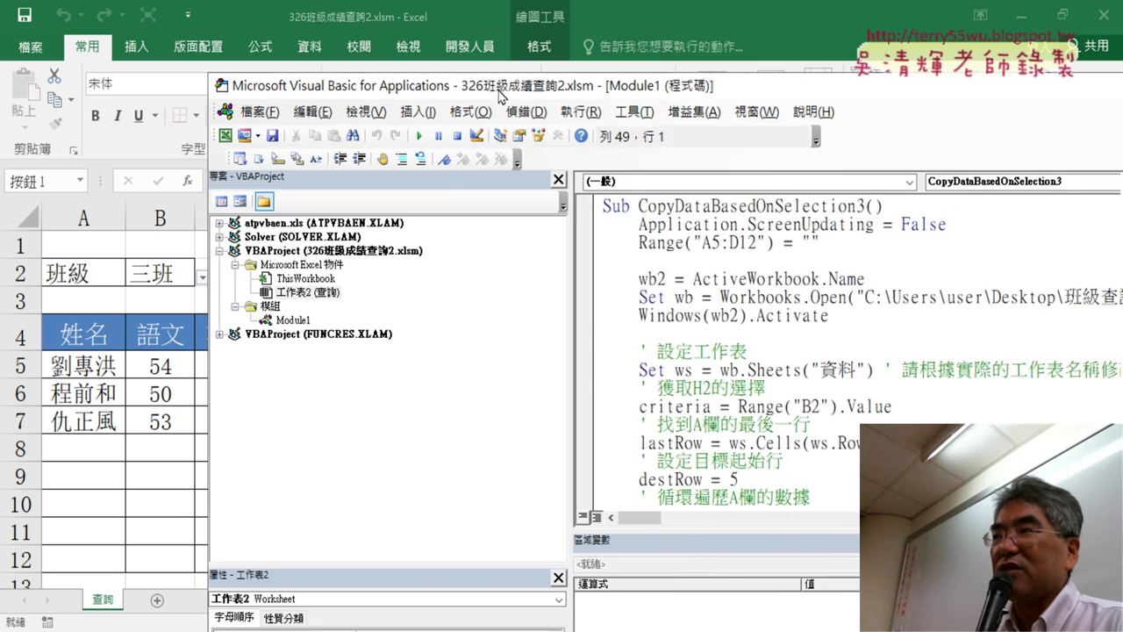
Arrange the code window beside the query sheet and select the ScreenUpdating = False line.
left_click_drag(502, 93, 343, 80)
left_click_drag(414, 268, 216, 253)
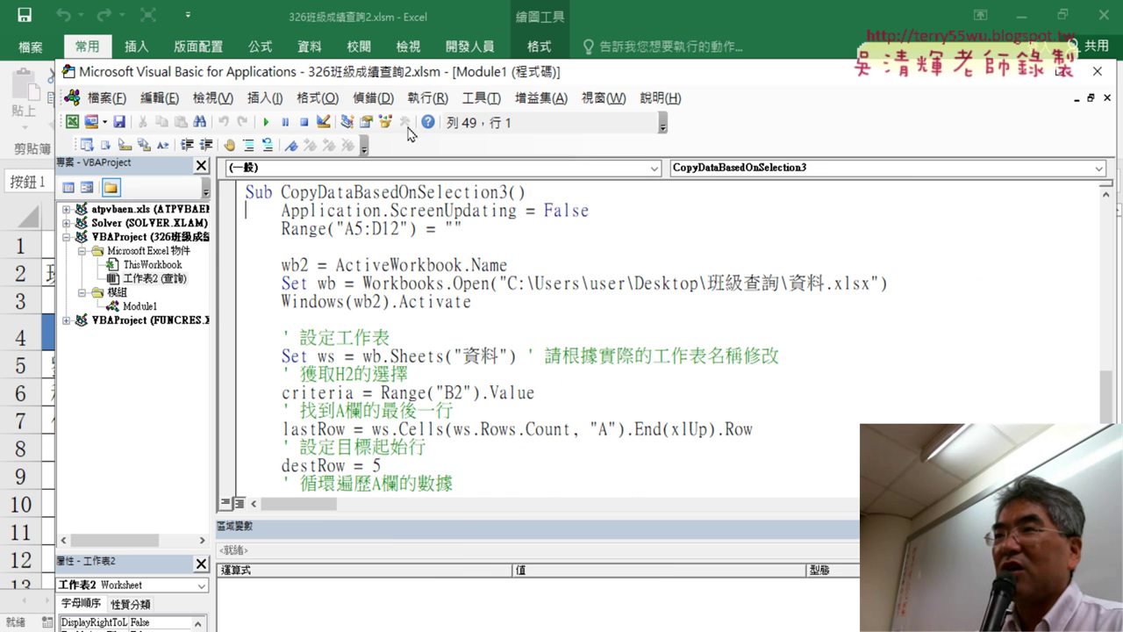
mouse_move(450, 81)
left_mouse_down()
mouse_move(638, 72)
mouse_move(627, 23)
left_mouse_up()
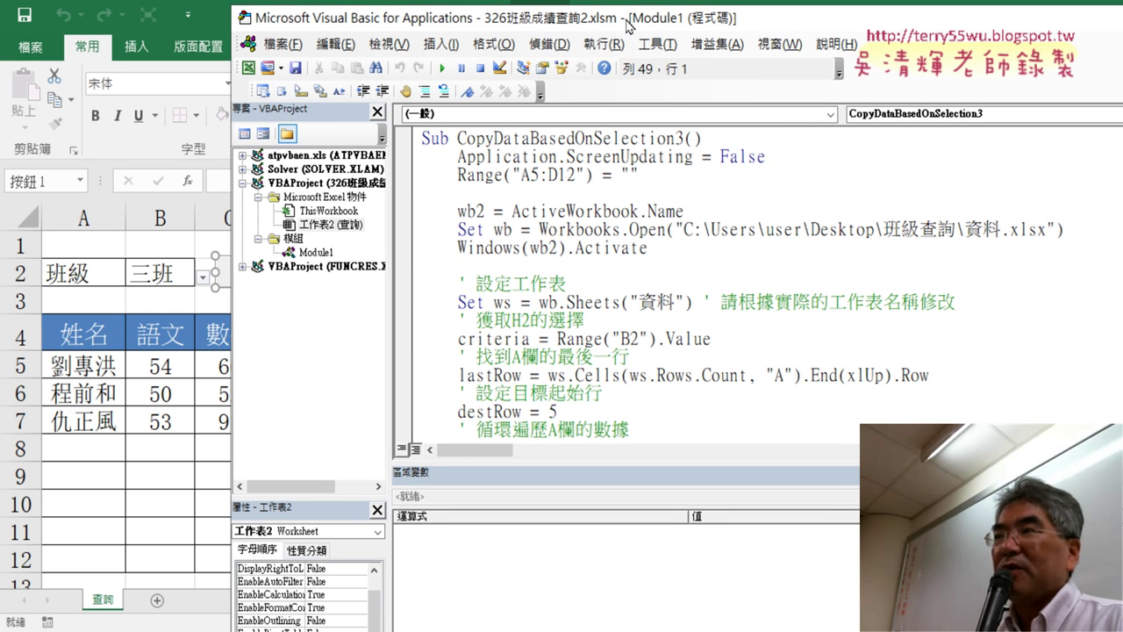
mouse_move(779, 159)
left_mouse_down()
mouse_move(474, 174)
mouse_move(460, 160)
left_mouse_up()
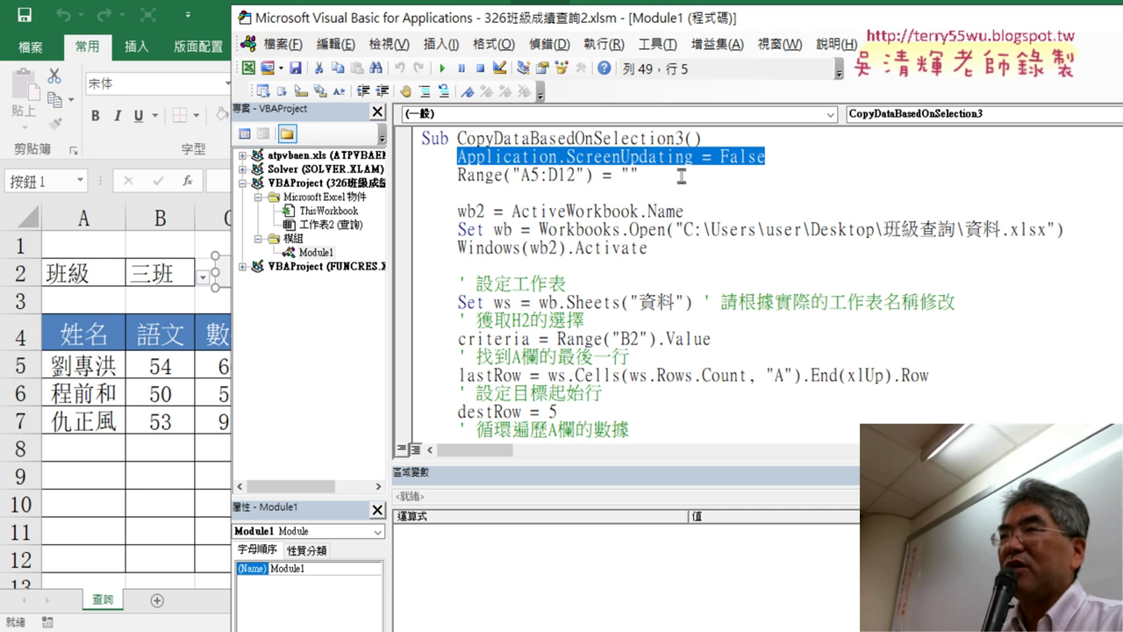
Comment out Application.ScreenUpdating = False with an apostrophe.
left_click(467, 162)
left_click(454, 161)
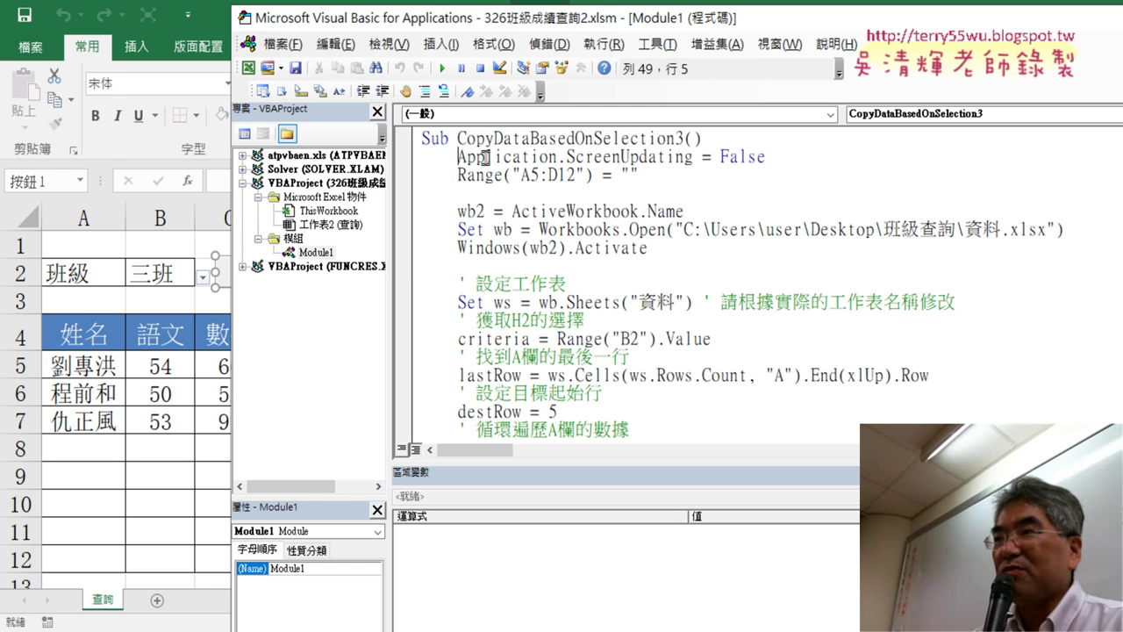
type("'")
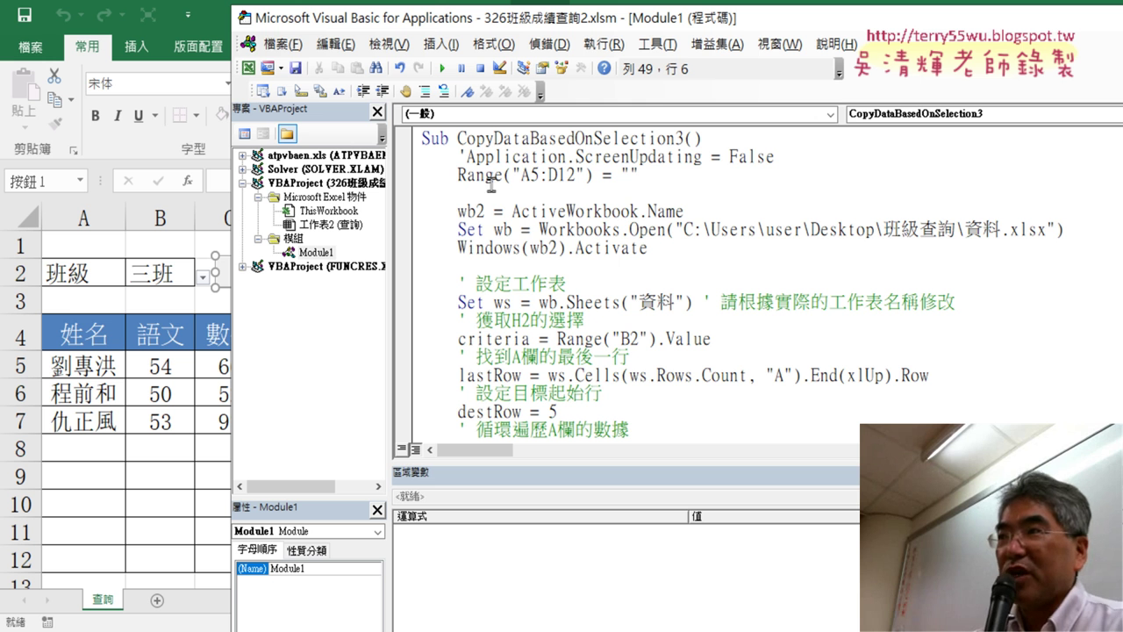
left_click(484, 229)
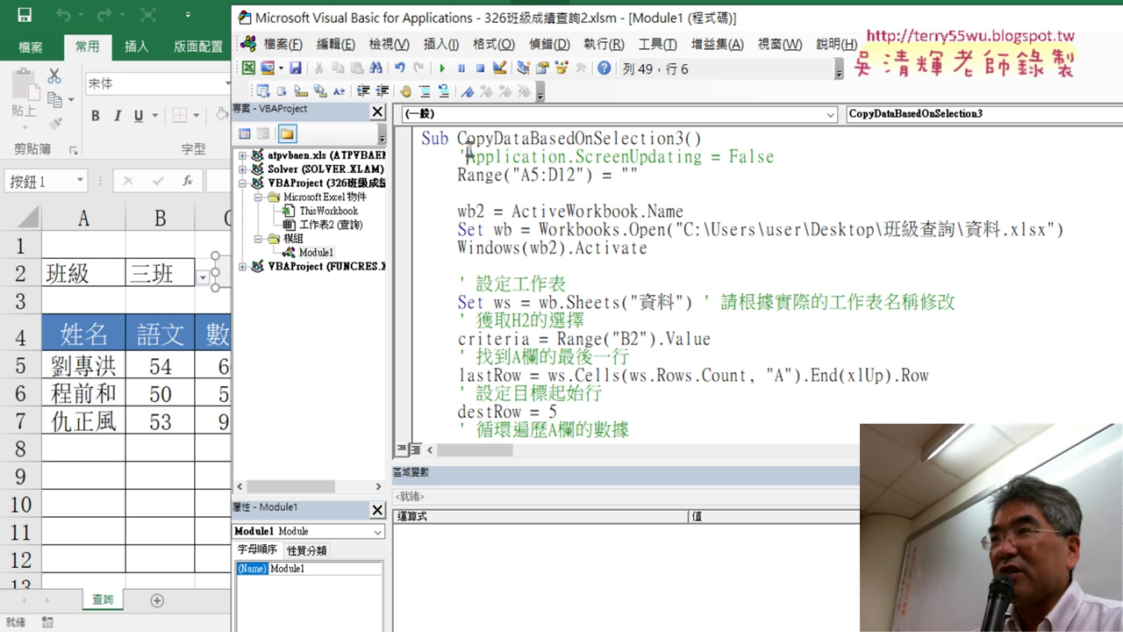
Query class 一班's six students, then view which macro the 查詢 button runs.
left_click(160, 367)
left_click(188, 274)
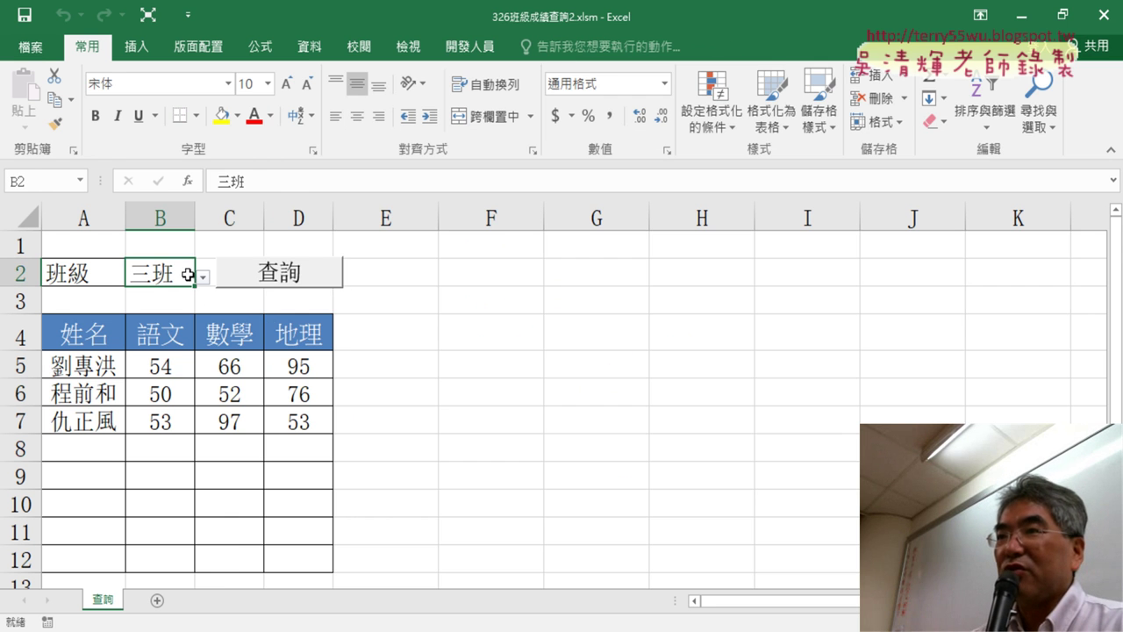
left_click(202, 278)
left_click(156, 294)
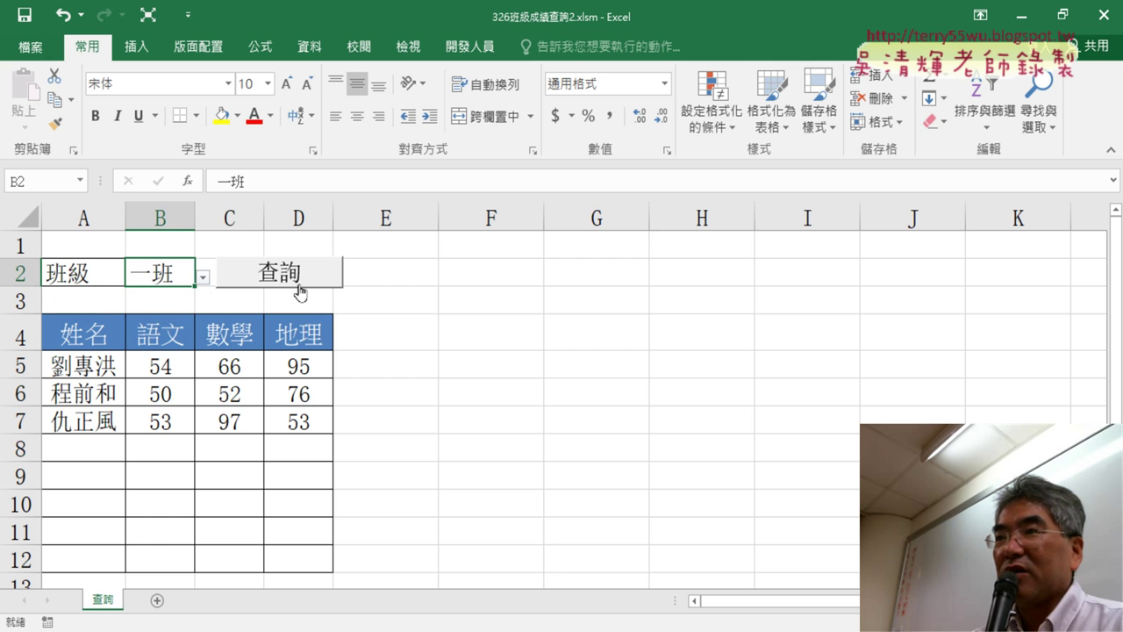
left_click(298, 279)
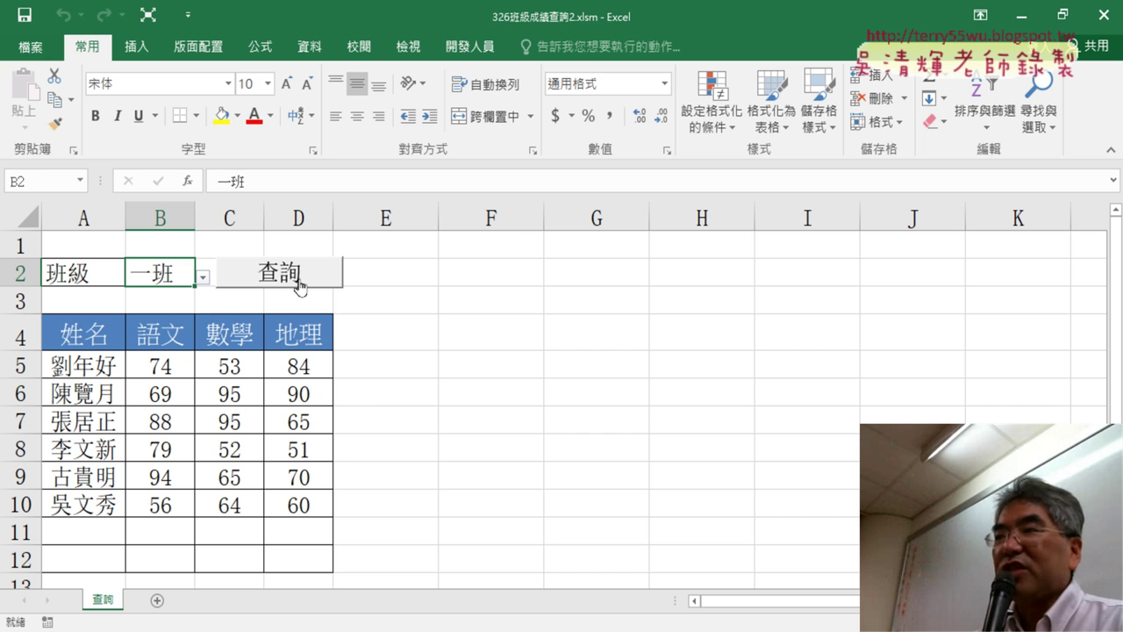
right_click(299, 279)
left_click(351, 427)
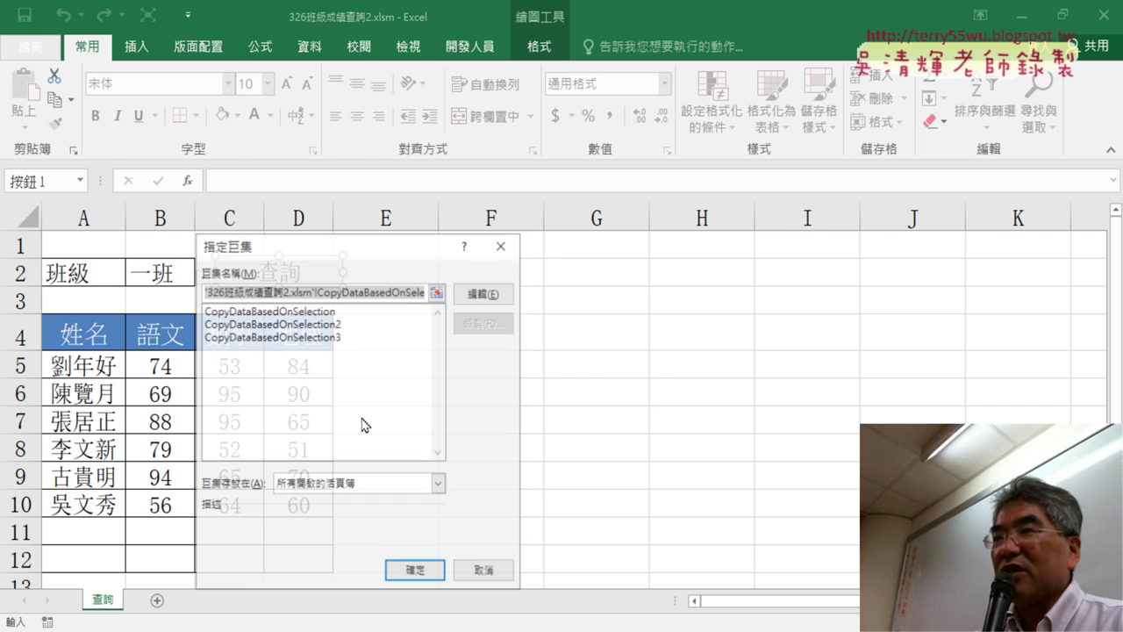
Open the macro code and delete the apostrophe to re-enable Application.ScreenUpdating = False.
left_click(474, 294)
left_click_drag(467, 156, 460, 158)
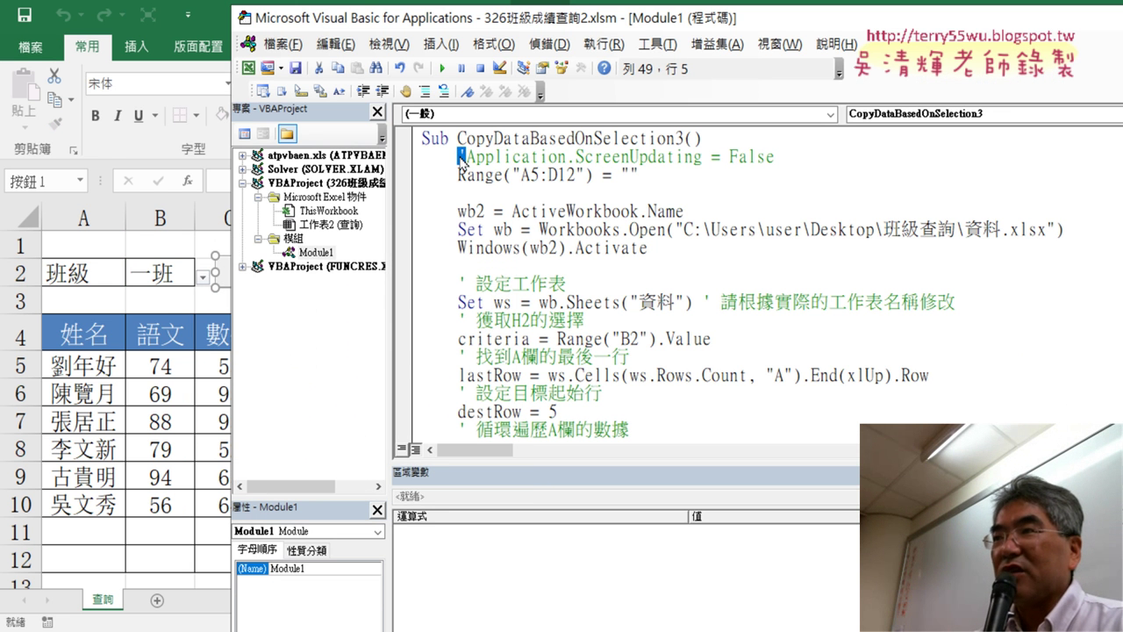
key("Delete")
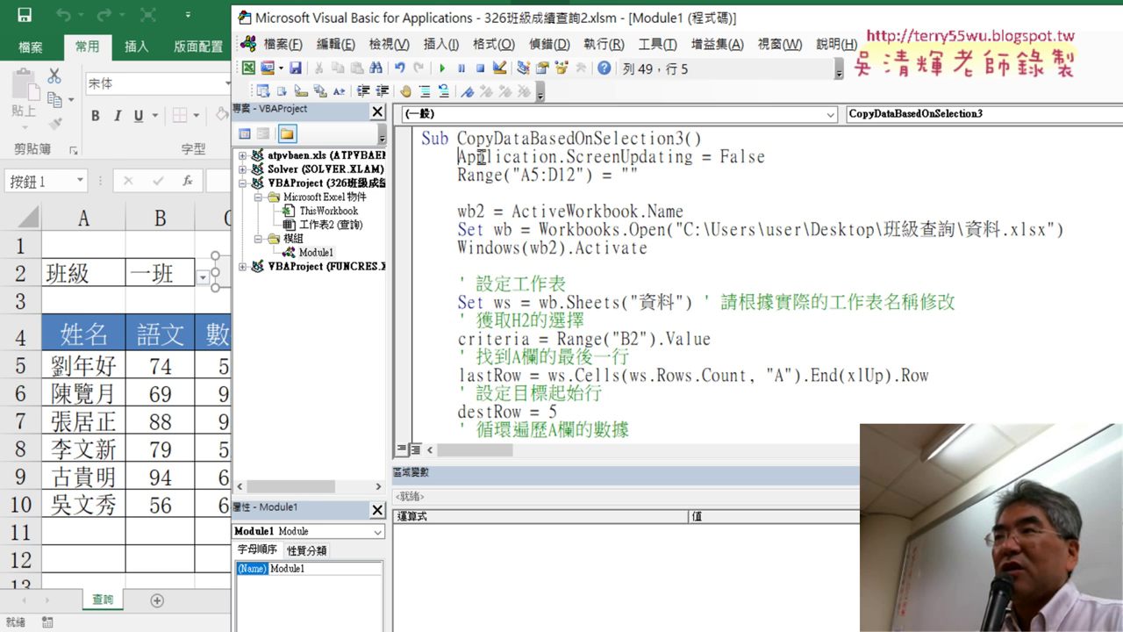
left_click_drag(766, 158, 458, 159)
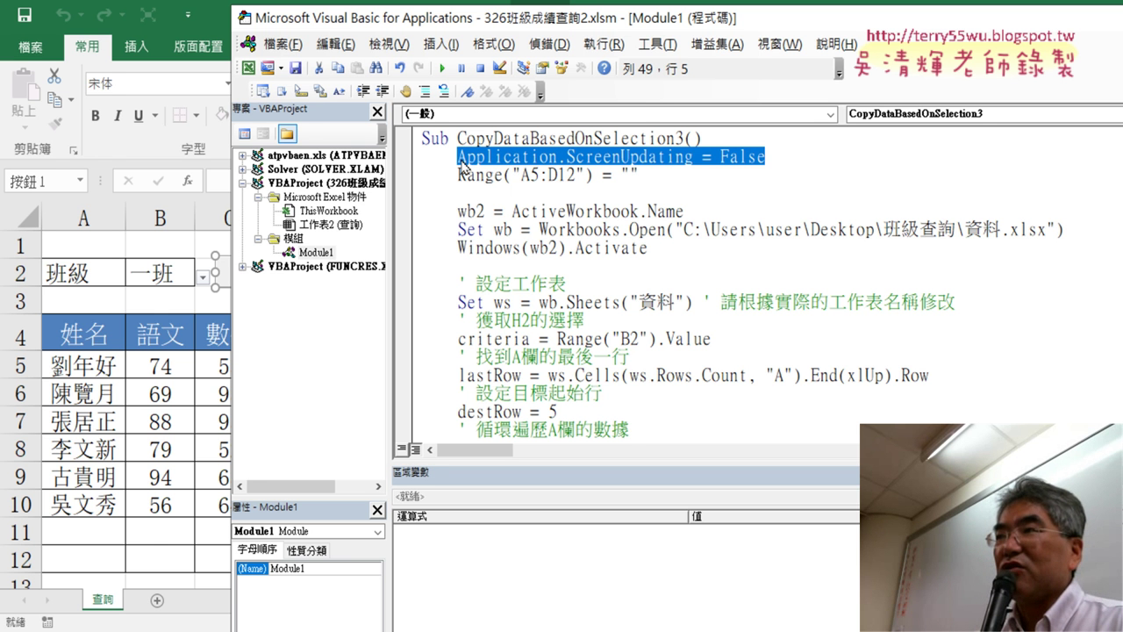
left_click_drag(654, 26, 465, 24)
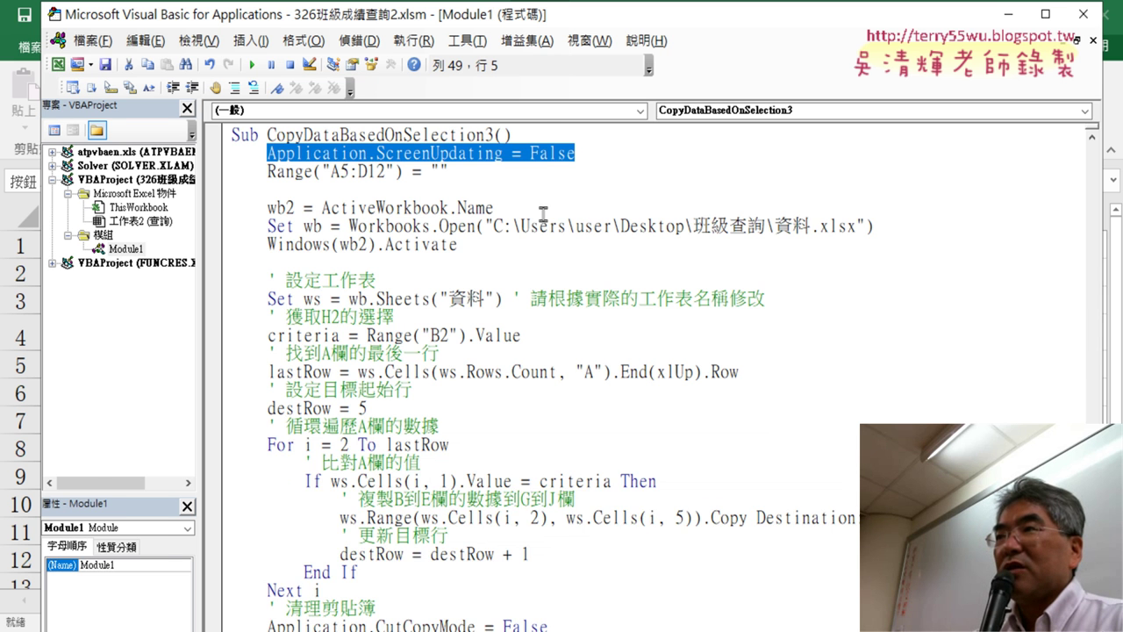
left_click_drag(597, 14, 684, 17)
left_click(520, 175)
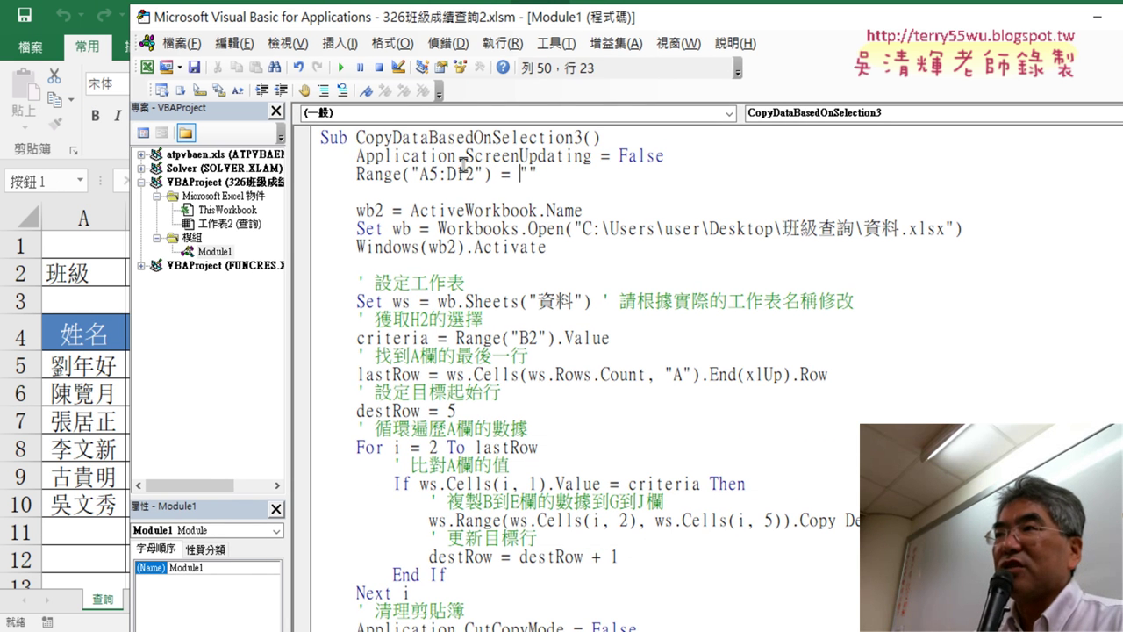
left_click_drag(458, 156, 356, 157)
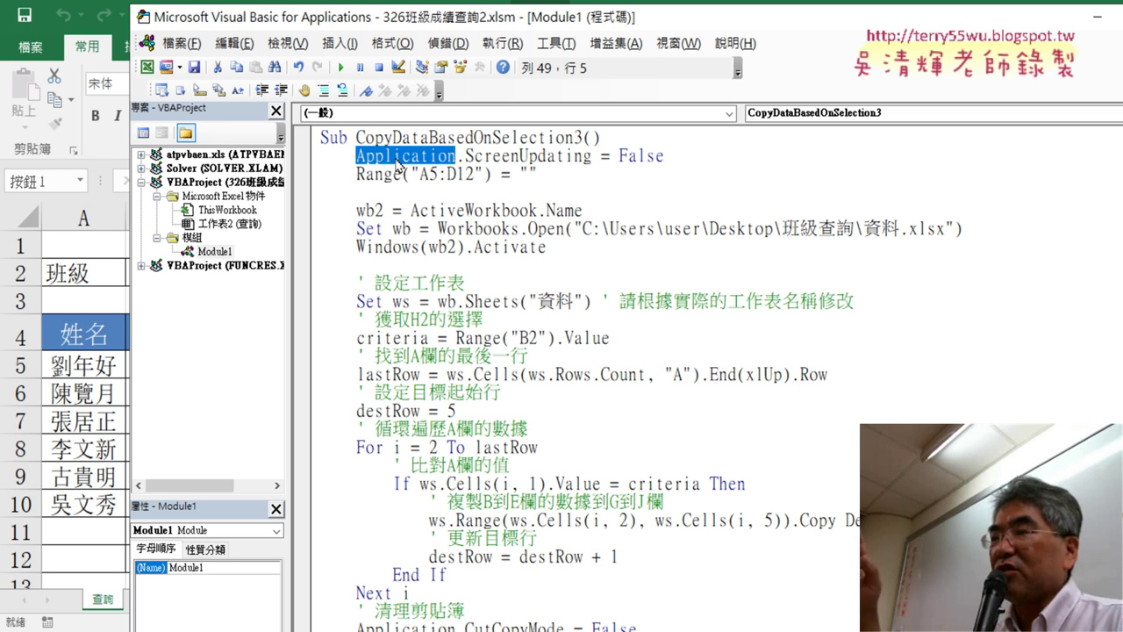
left_click(466, 156)
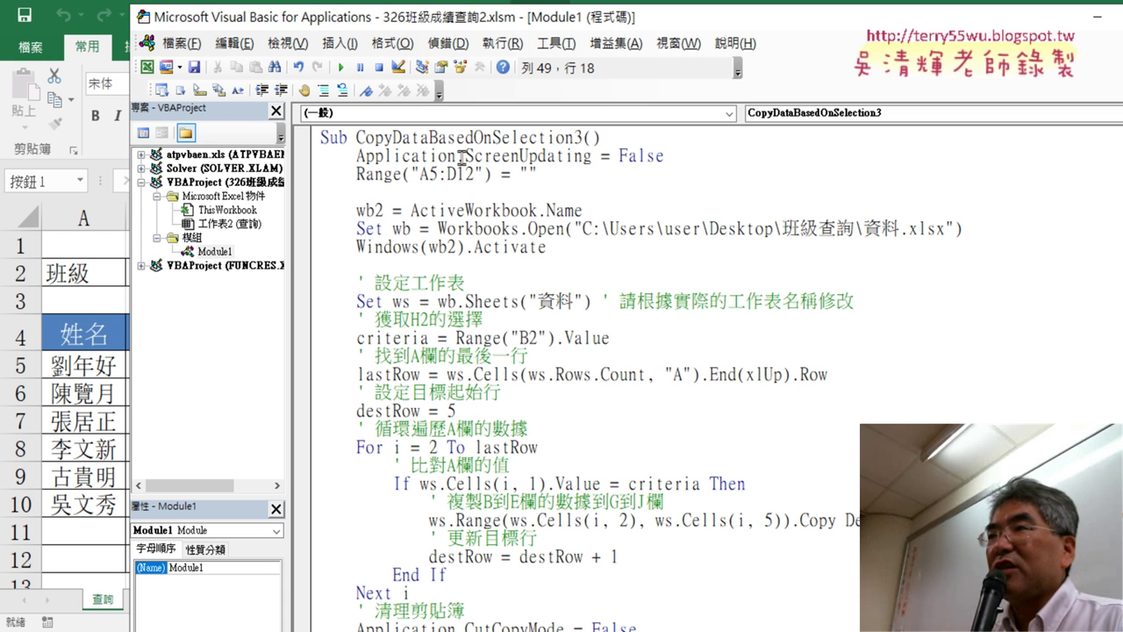
left_click_drag(460, 156, 683, 155)
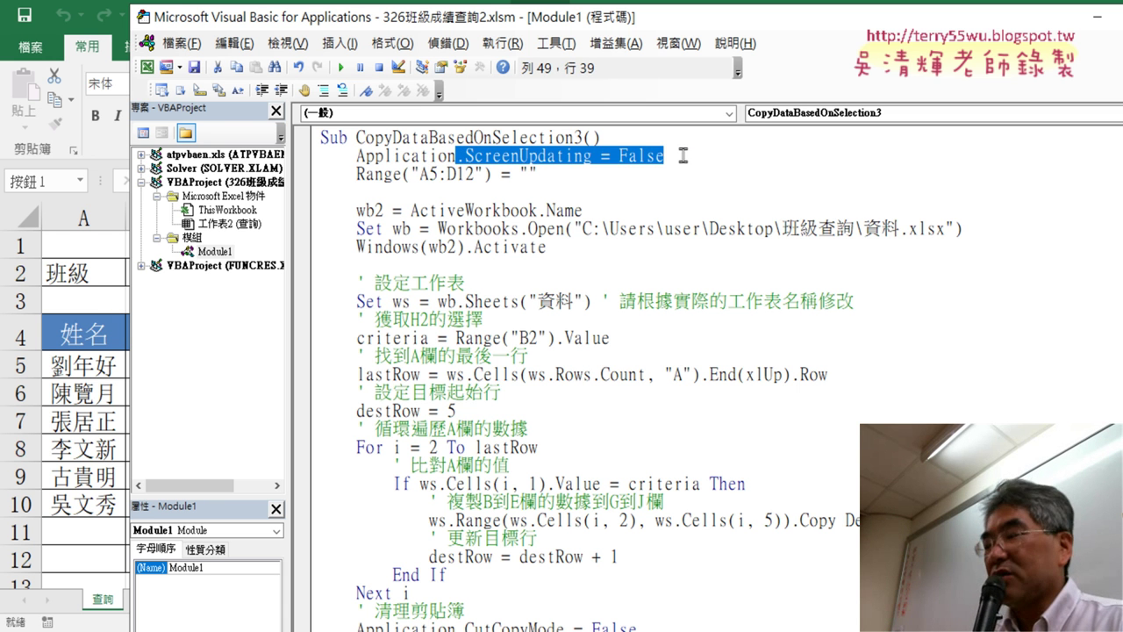
type(".")
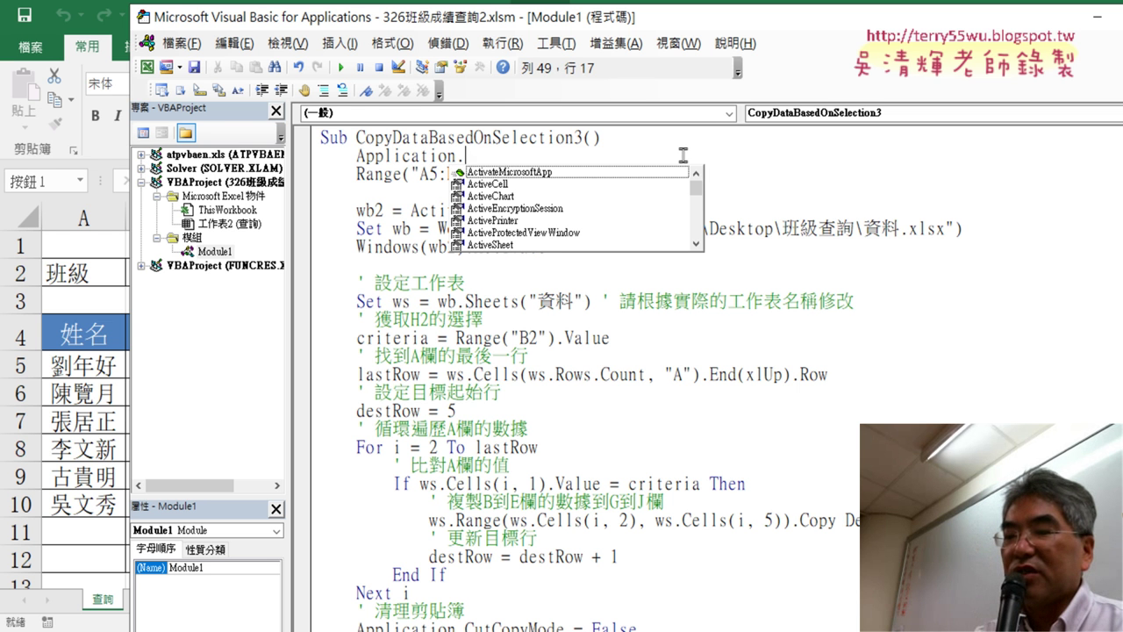
type("S")
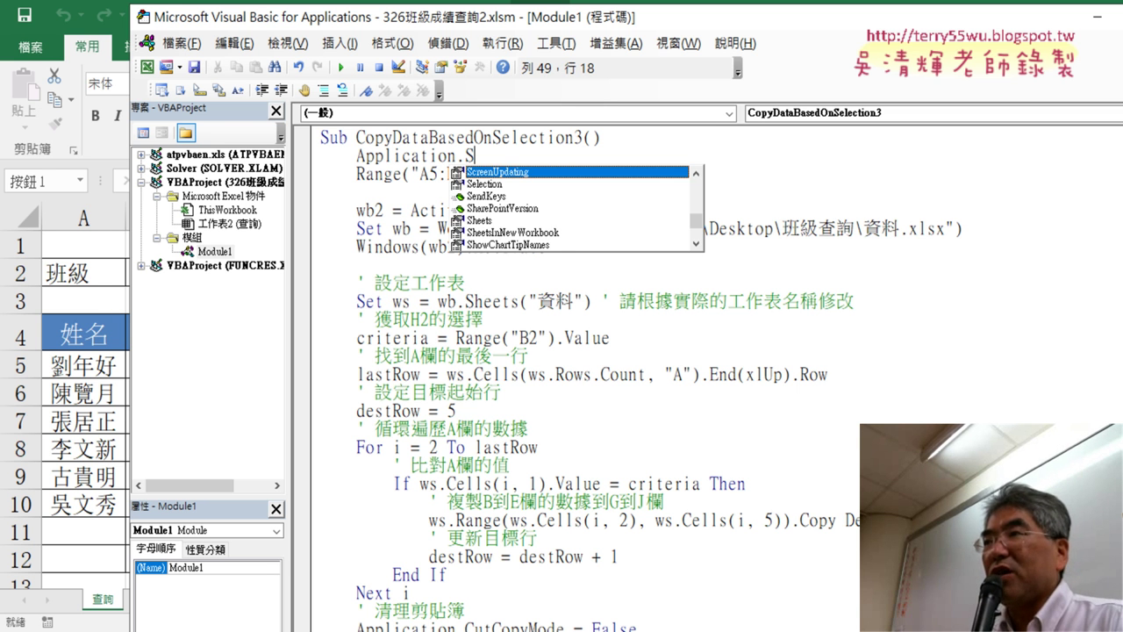
type(" =False")
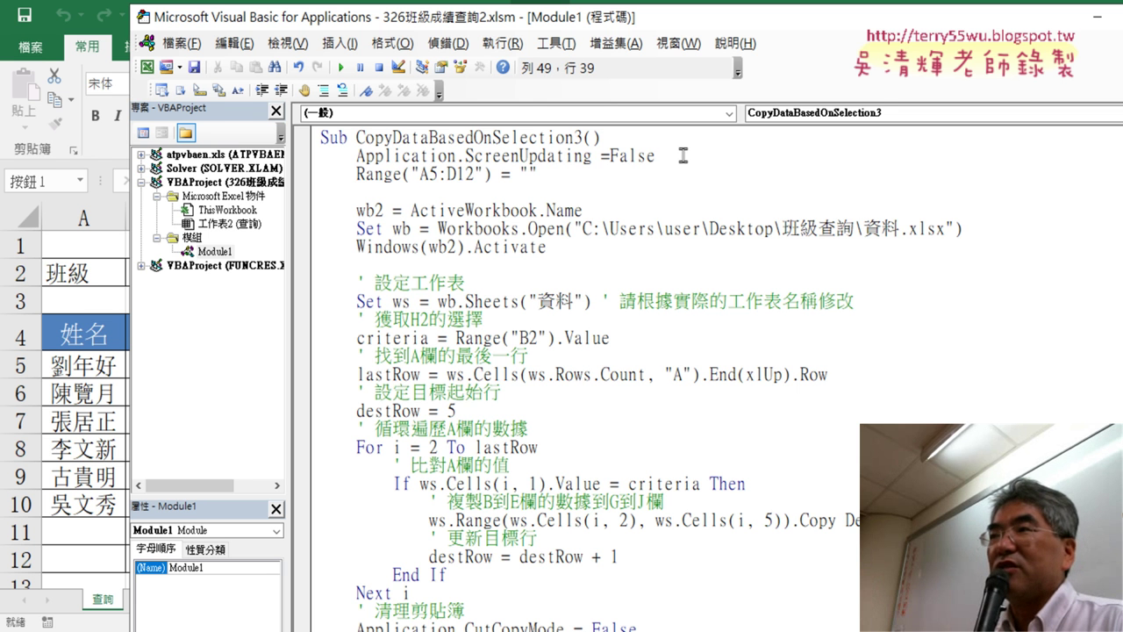
left_click_drag(696, 31, 873, 38)
left_click(753, 192)
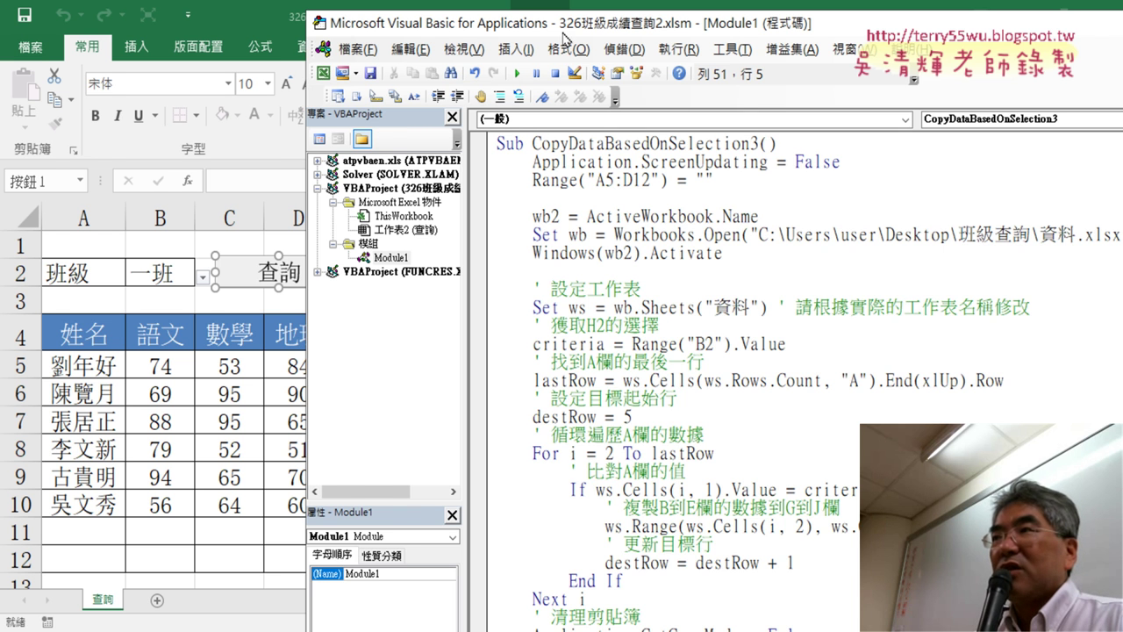
left_click_drag(563, 35, 665, 37)
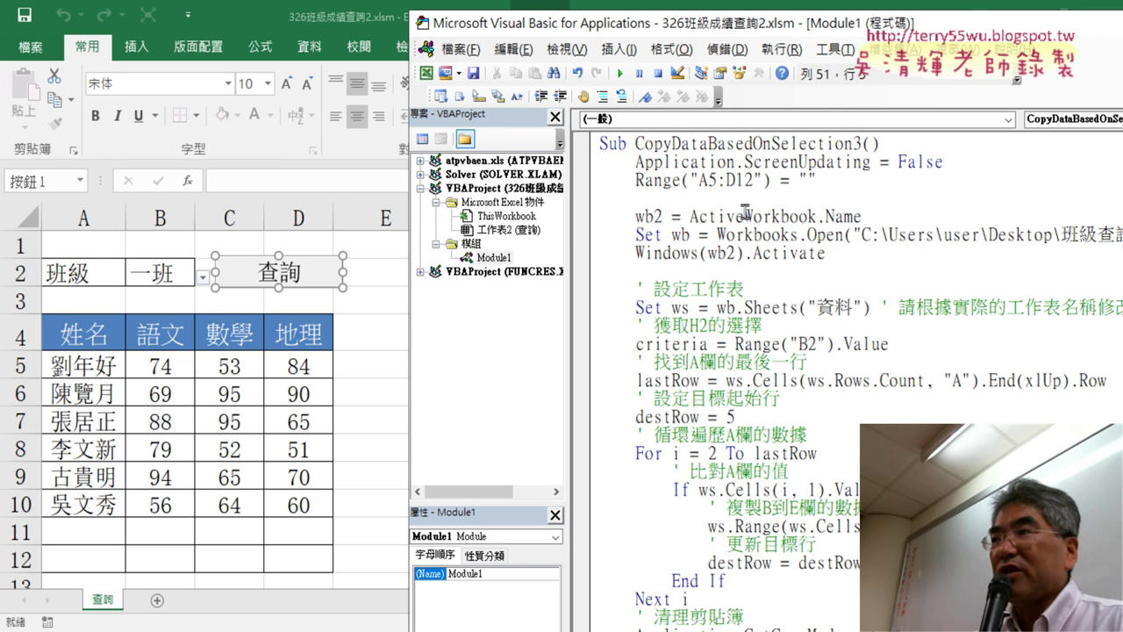
left_click_drag(816, 180, 635, 180)
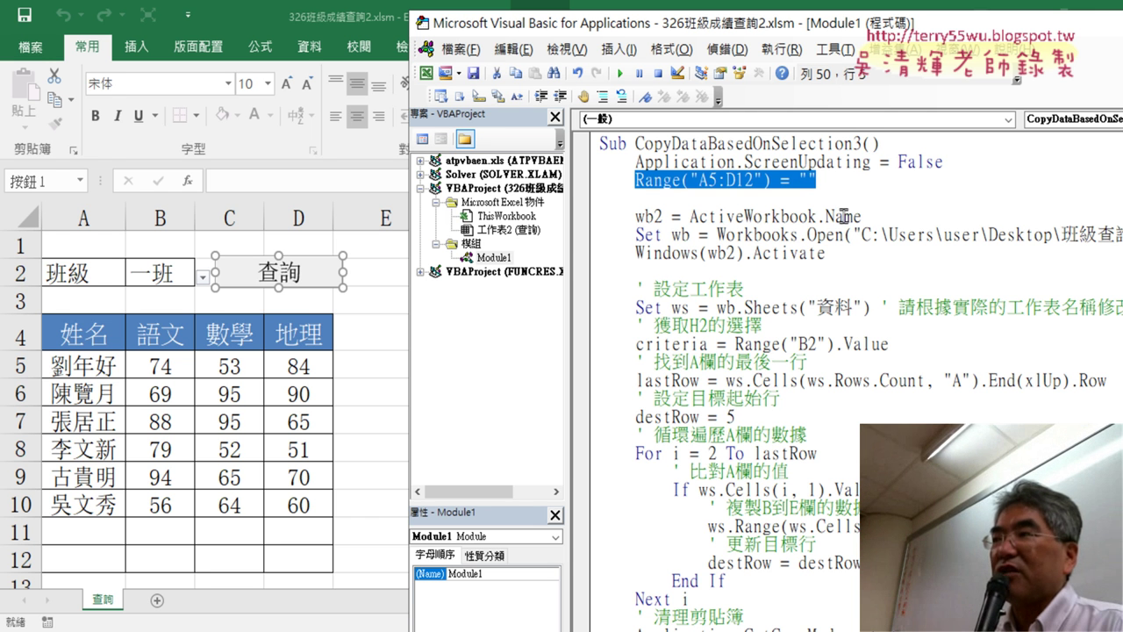
left_click_drag(844, 37, 667, 28)
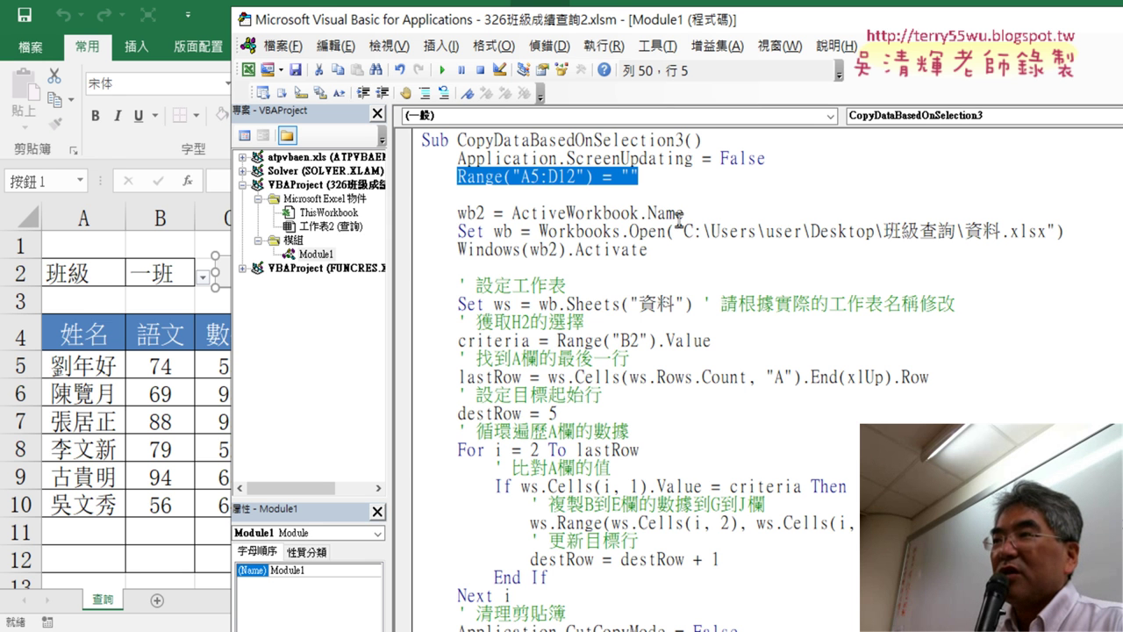
left_click_drag(699, 214, 511, 213)
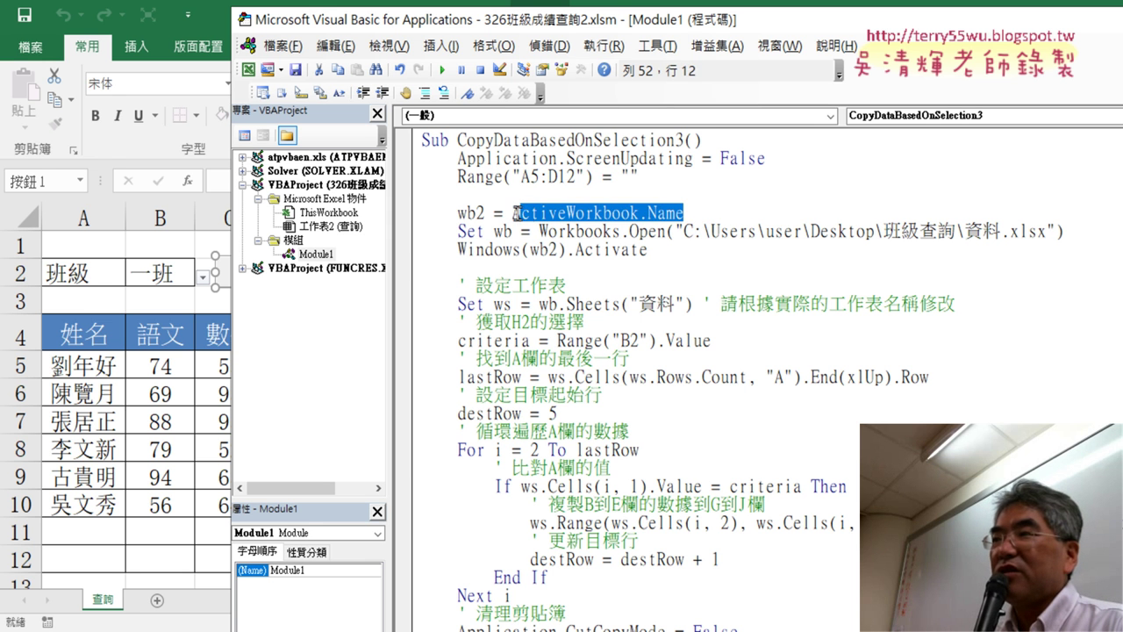
left_click_drag(648, 33, 654, 118)
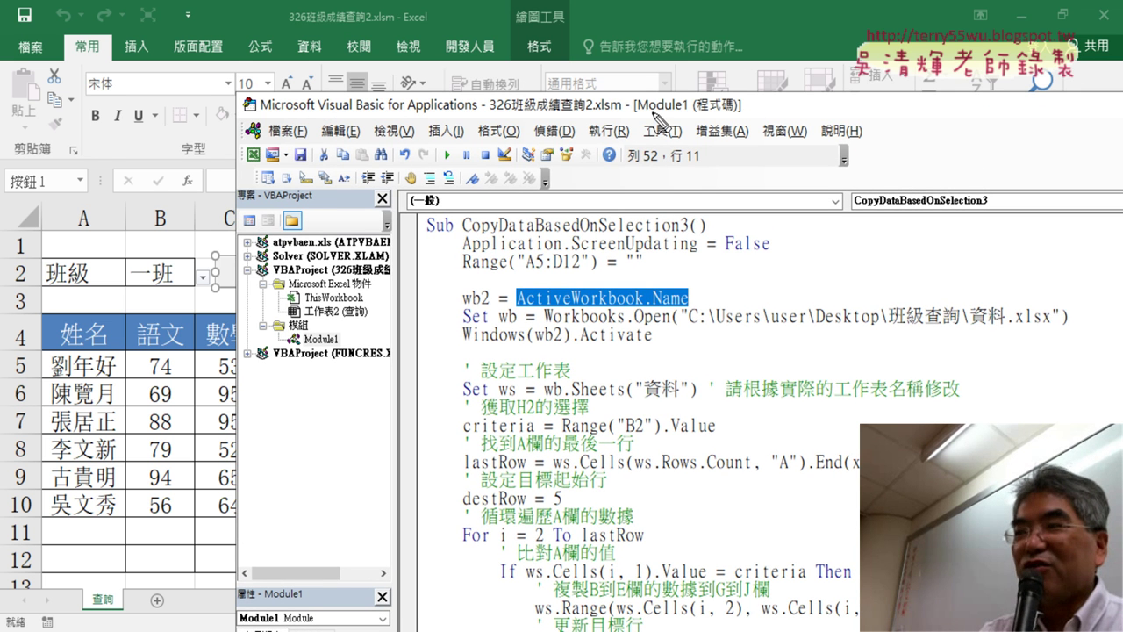
left_click_drag(516, 307, 636, 306)
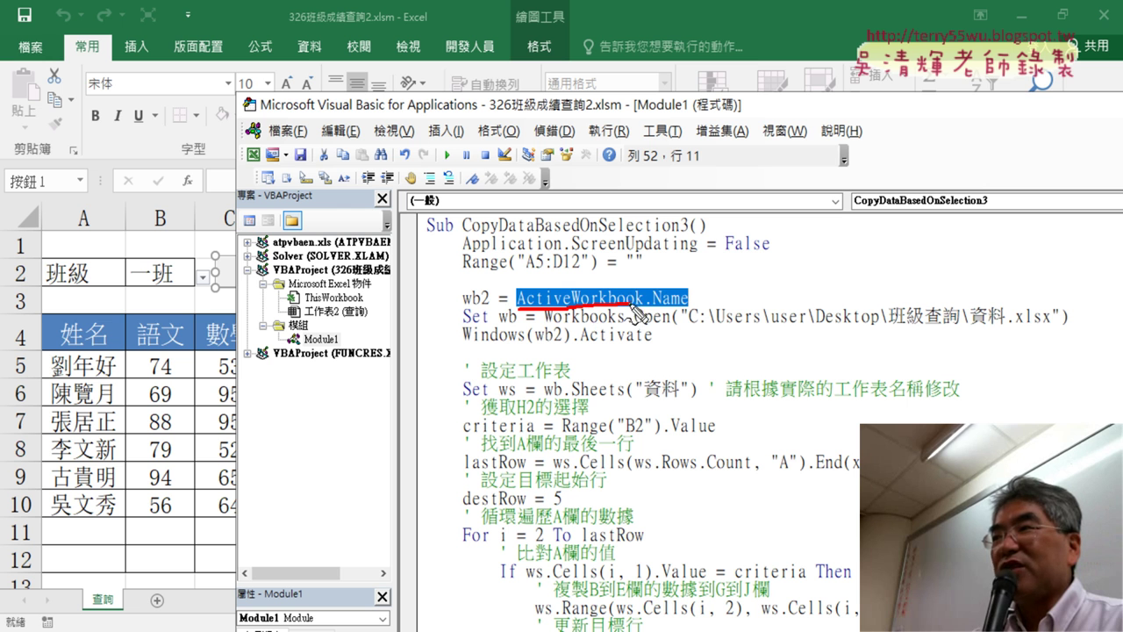
left_click_drag(573, 283, 573, 309)
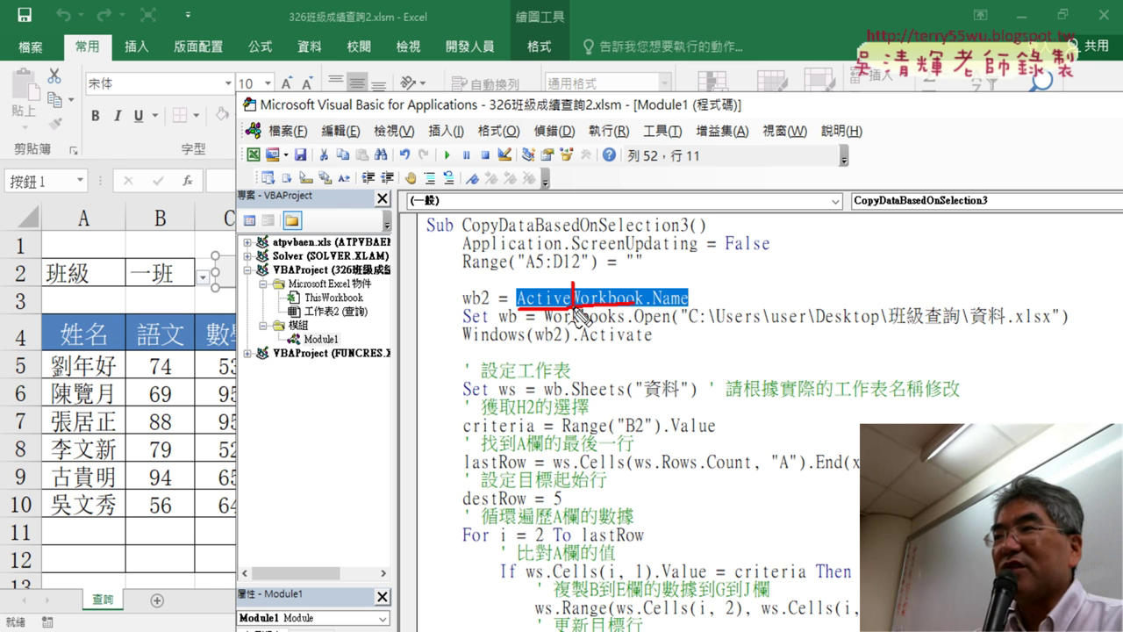
left_click_drag(290, 29, 395, 32)
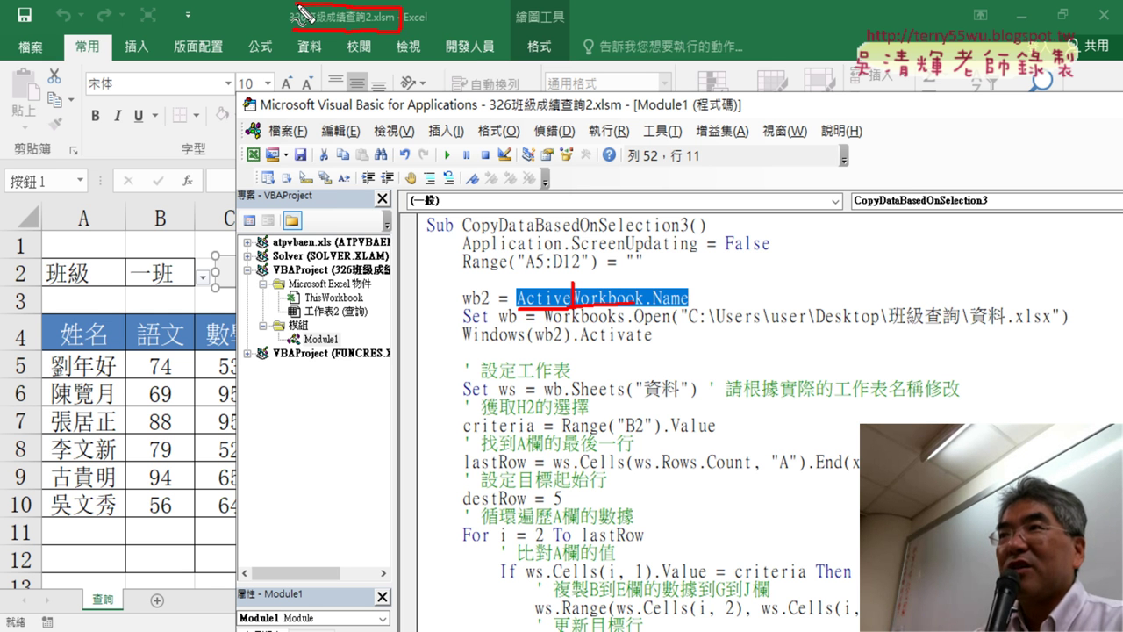
mouse_move(288, 33)
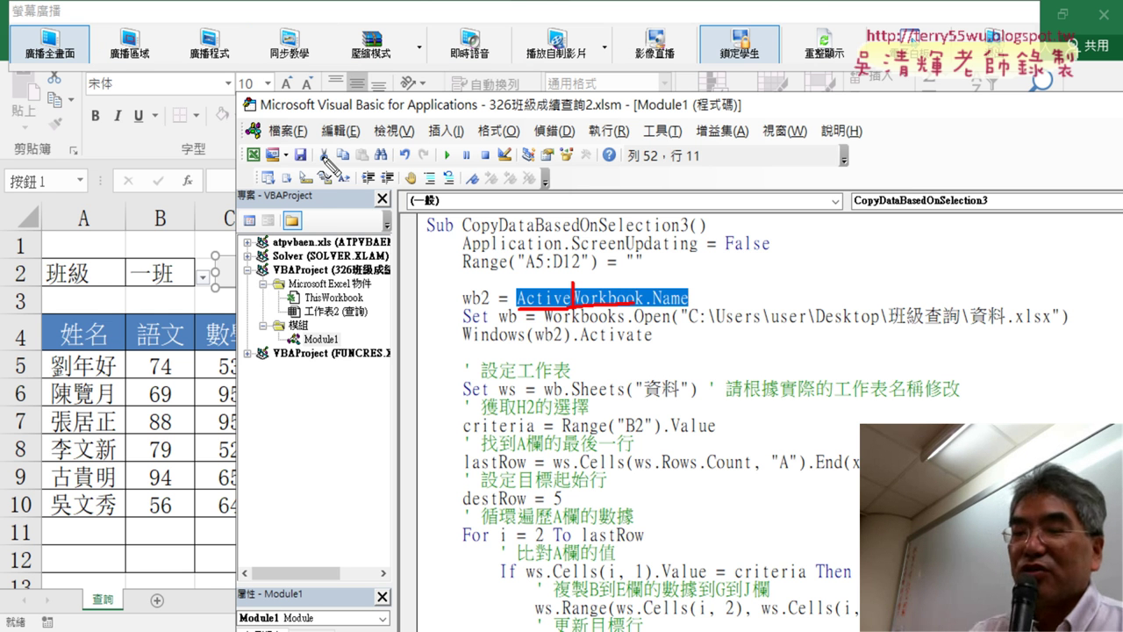
left_click(202, 145)
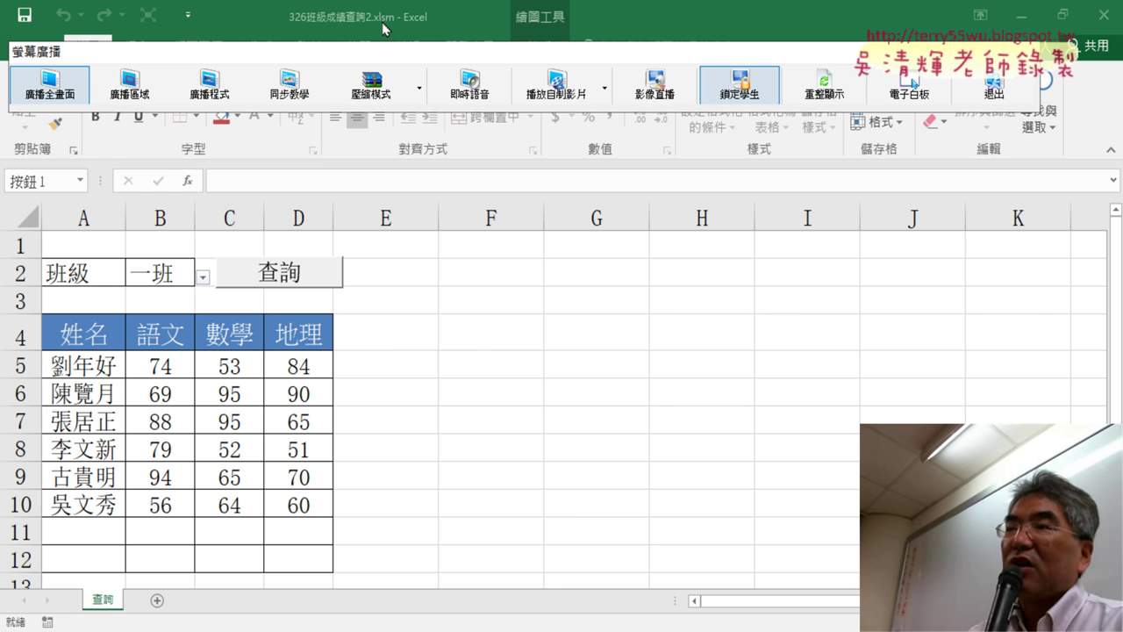
key("alt+F11")
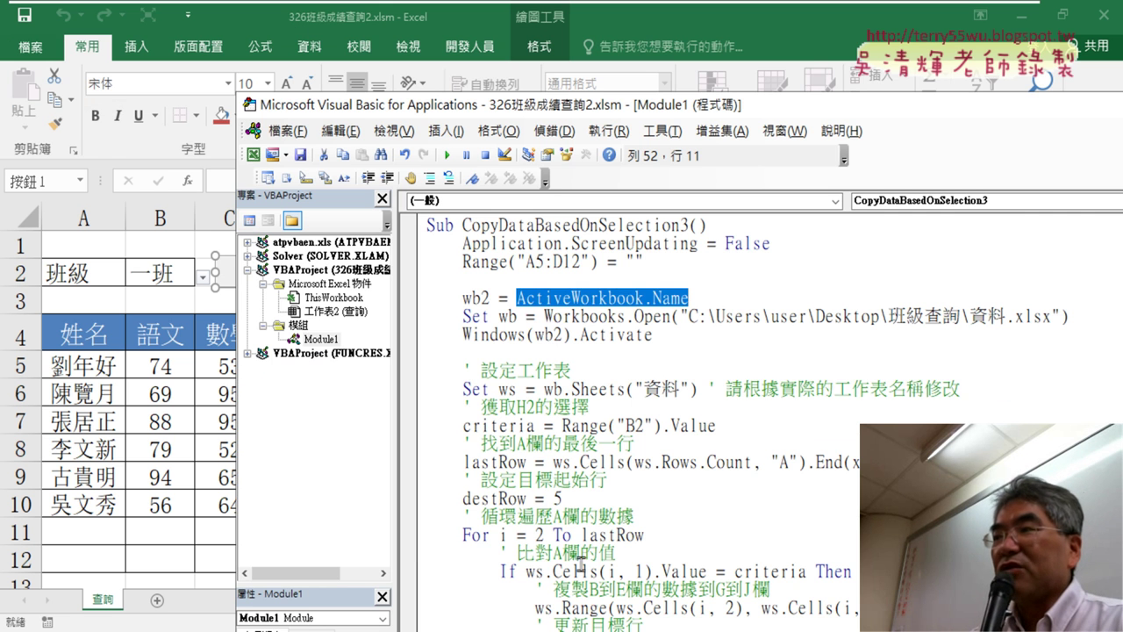
key("Left")
key("Left")
key("Left")
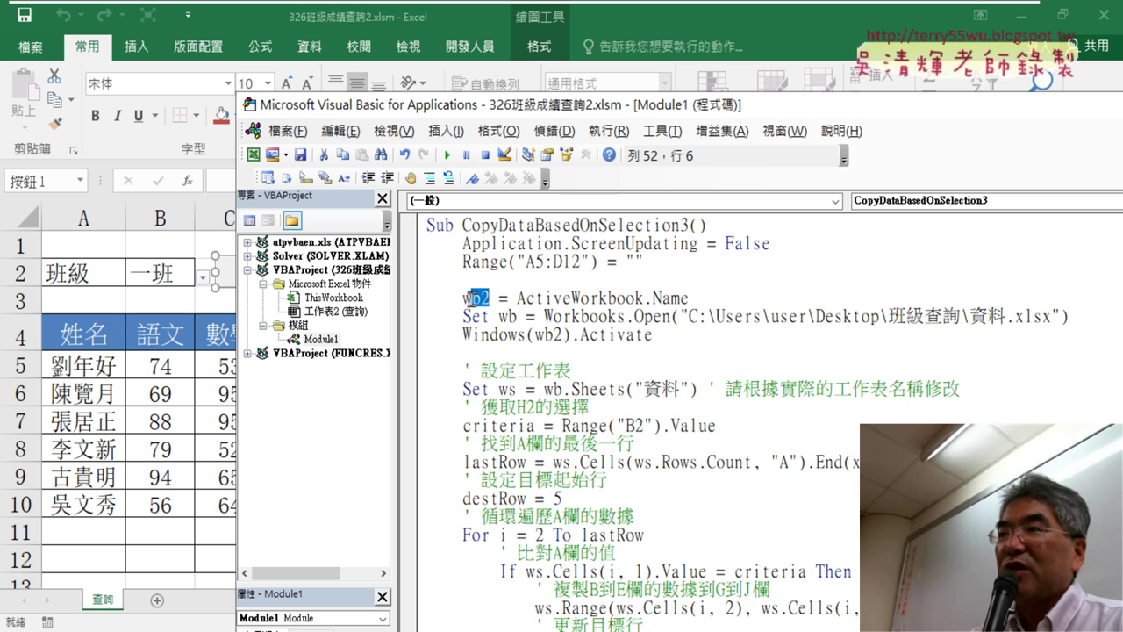
key("shift+Left")
key("shift+Left")
key("shift+Left")
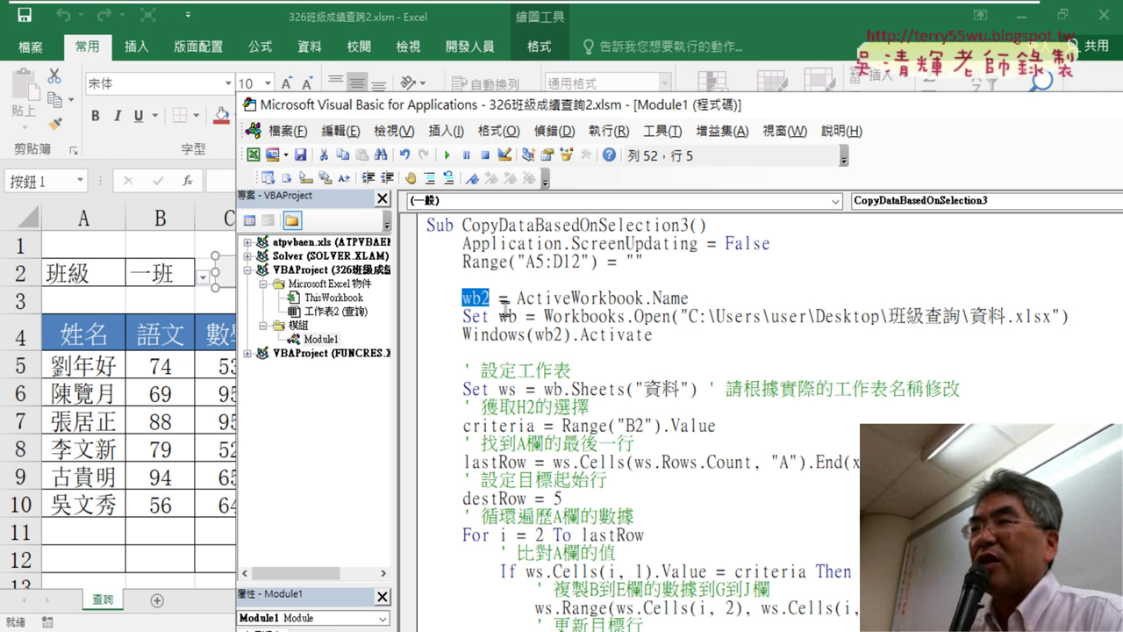
left_click_drag(544, 318, 671, 318)
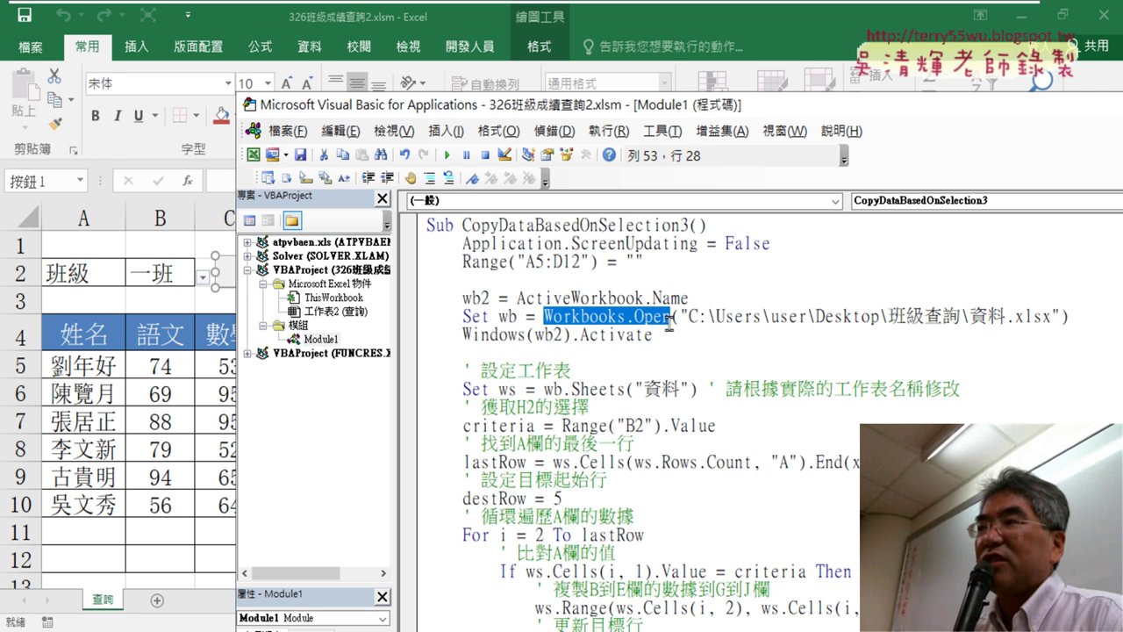
left_click(973, 316)
left_click_drag(1039, 315, 1052, 315)
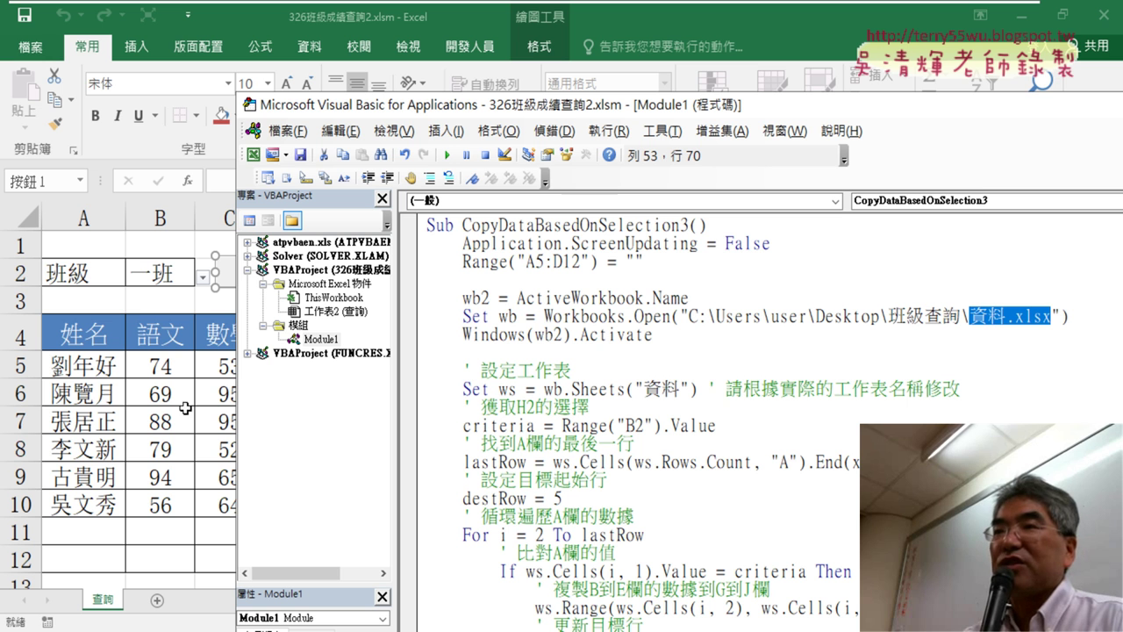
left_click_drag(660, 331, 588, 333)
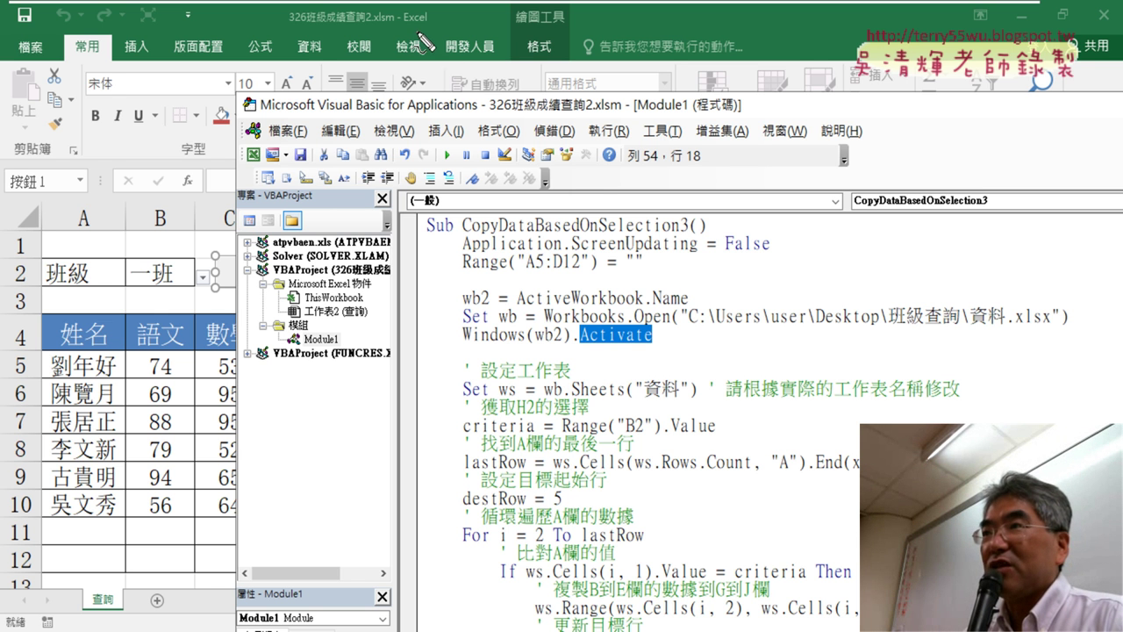
left_click_drag(399, 24, 287, 26)
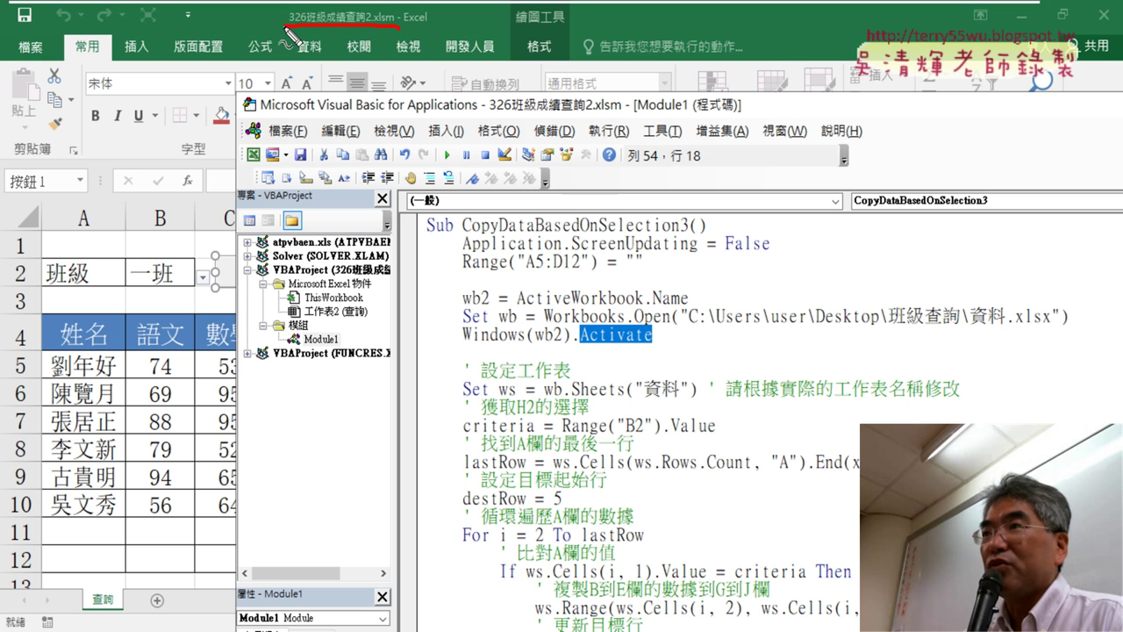
mouse_move(281, 3)
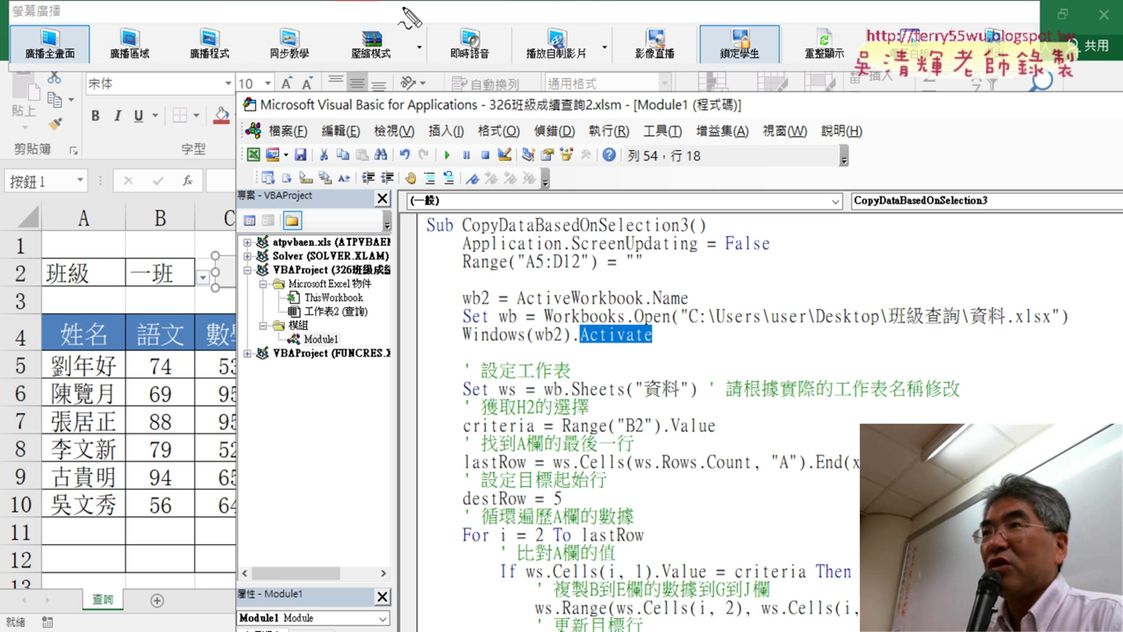
mouse_move(688, 300)
left_mouse_down()
mouse_move(517, 305)
mouse_move(481, 282)
left_mouse_up()
mouse_move(571, 307)
left_mouse_down()
mouse_move(494, 268)
mouse_move(522, 276)
left_mouse_up()
left_click_drag(465, 348, 563, 351)
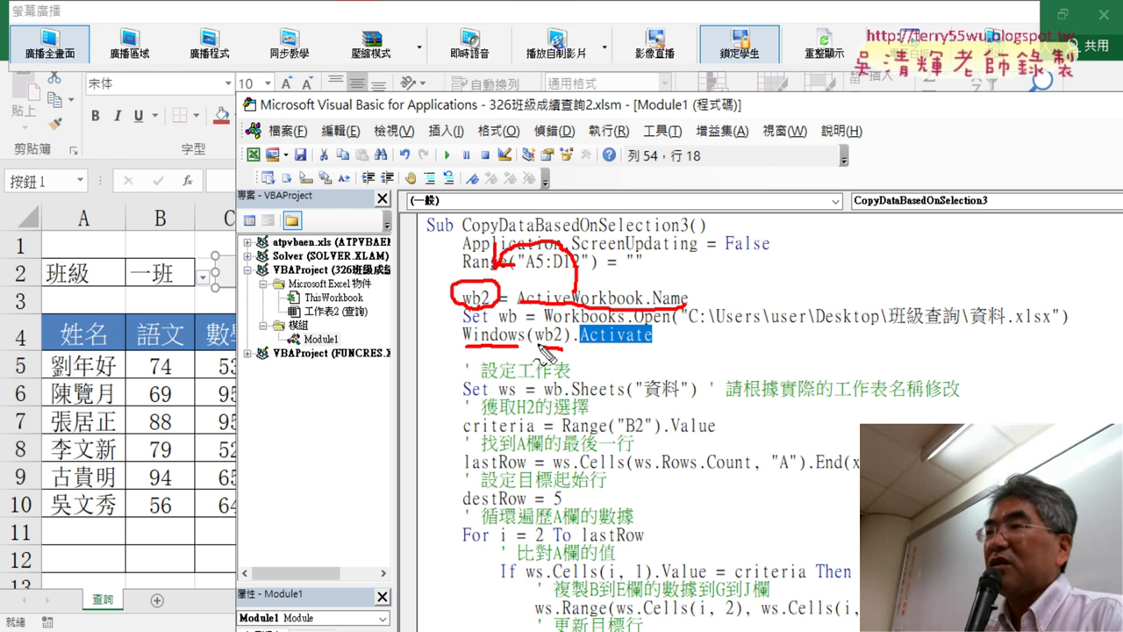
left_click_drag(562, 354, 660, 355)
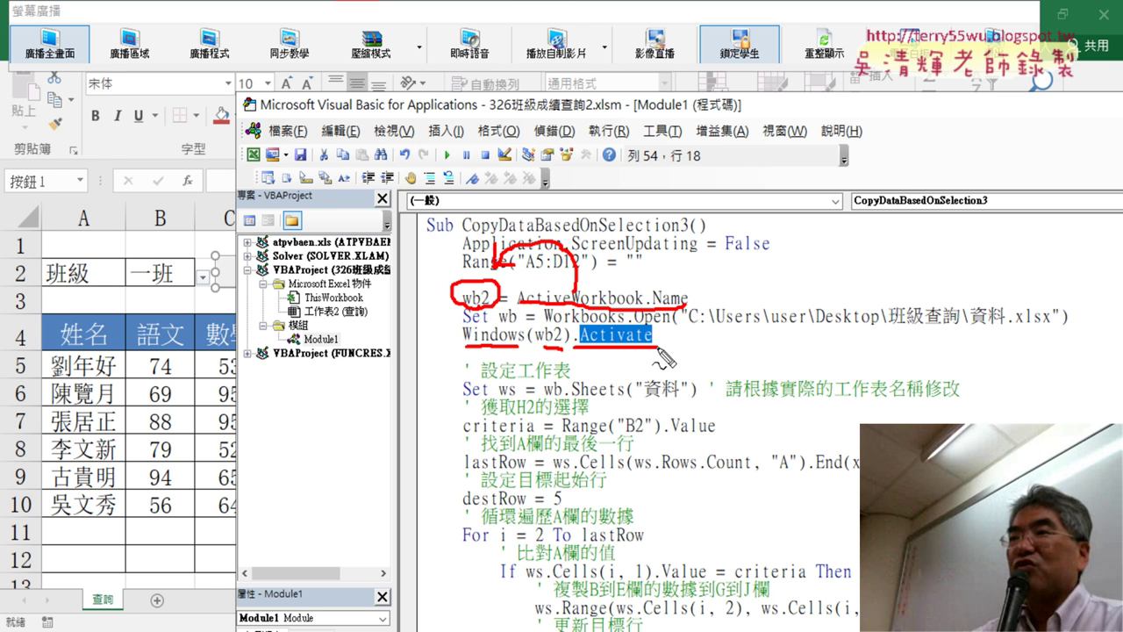
left_click_drag(187, 544, 226, 535)
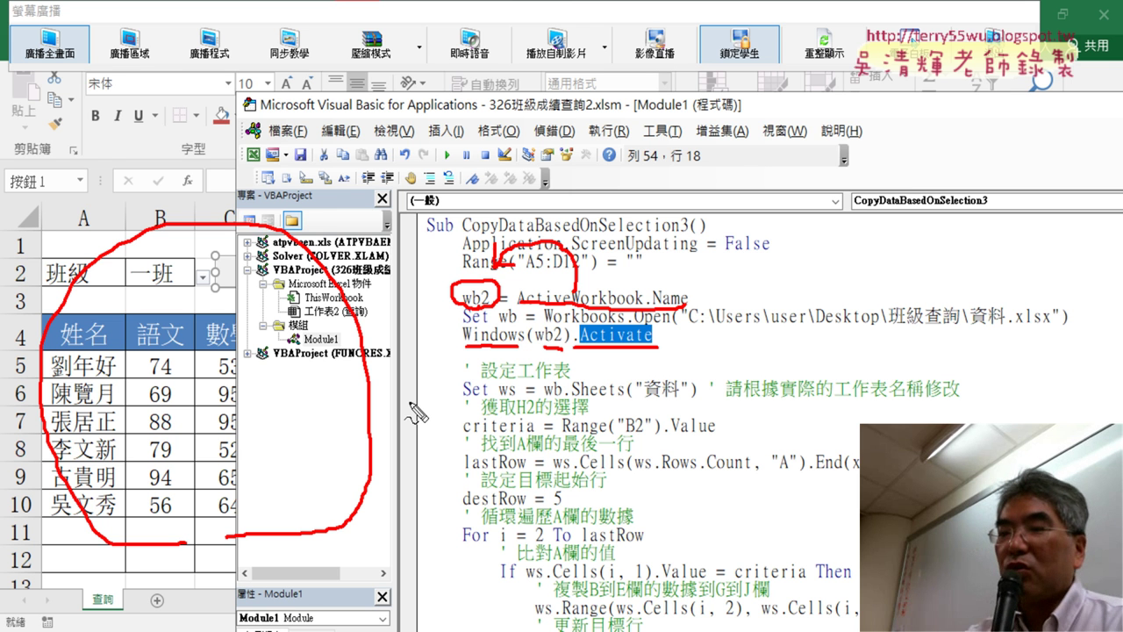
key("Escape")
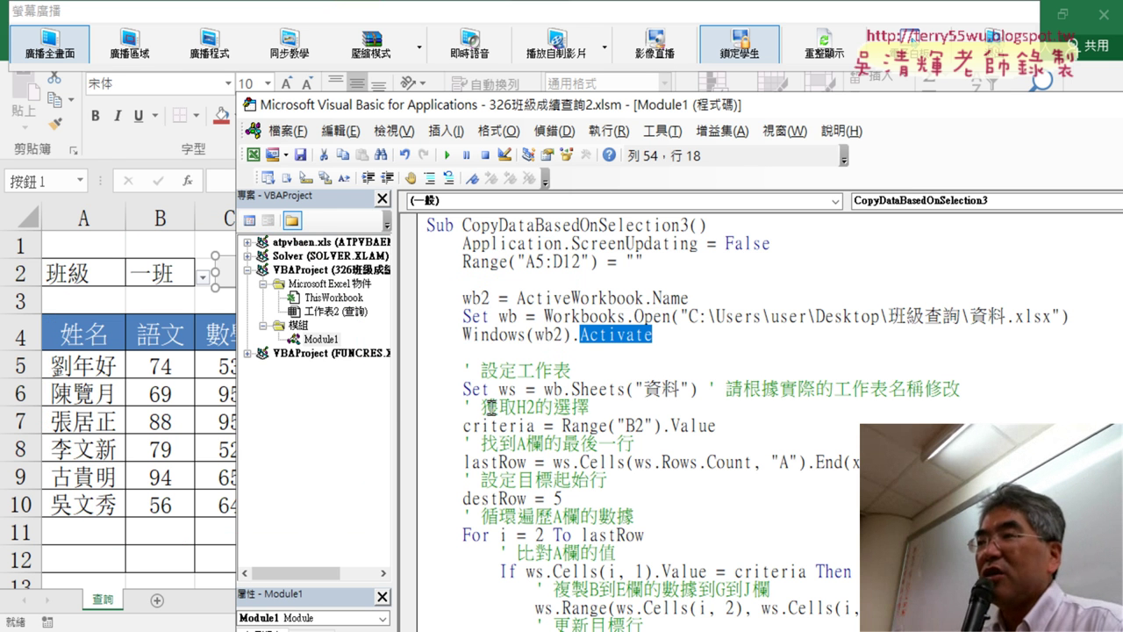
scroll(601, 417, "down", 1)
left_click(680, 421)
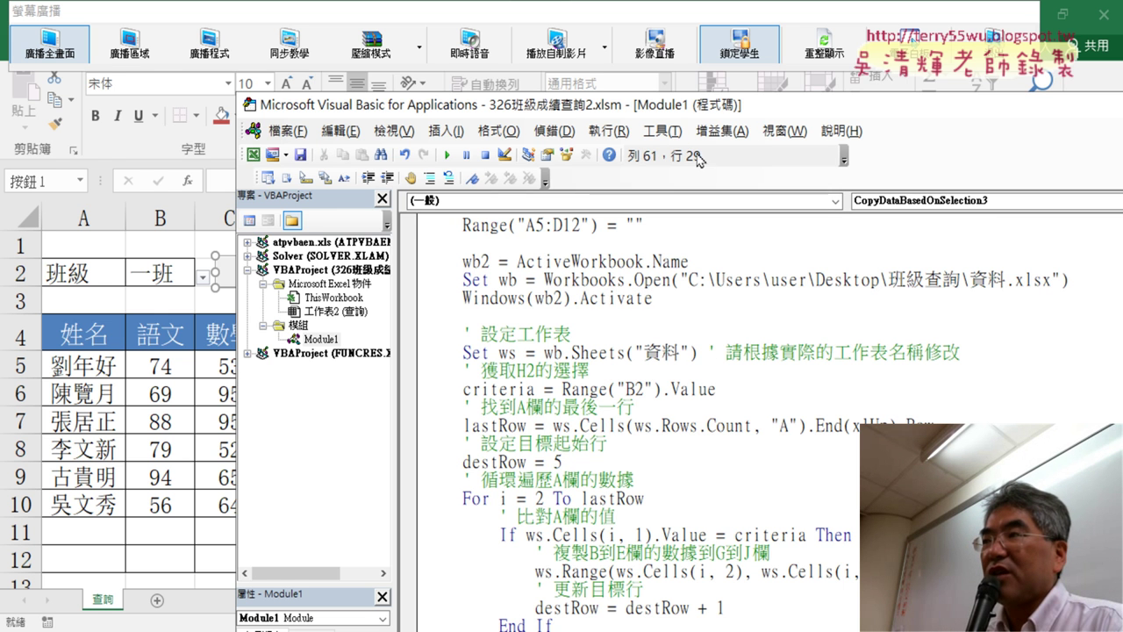
mouse_move(702, 112)
left_mouse_down()
mouse_move(680, 55)
mouse_move(661, 46)
left_mouse_up()
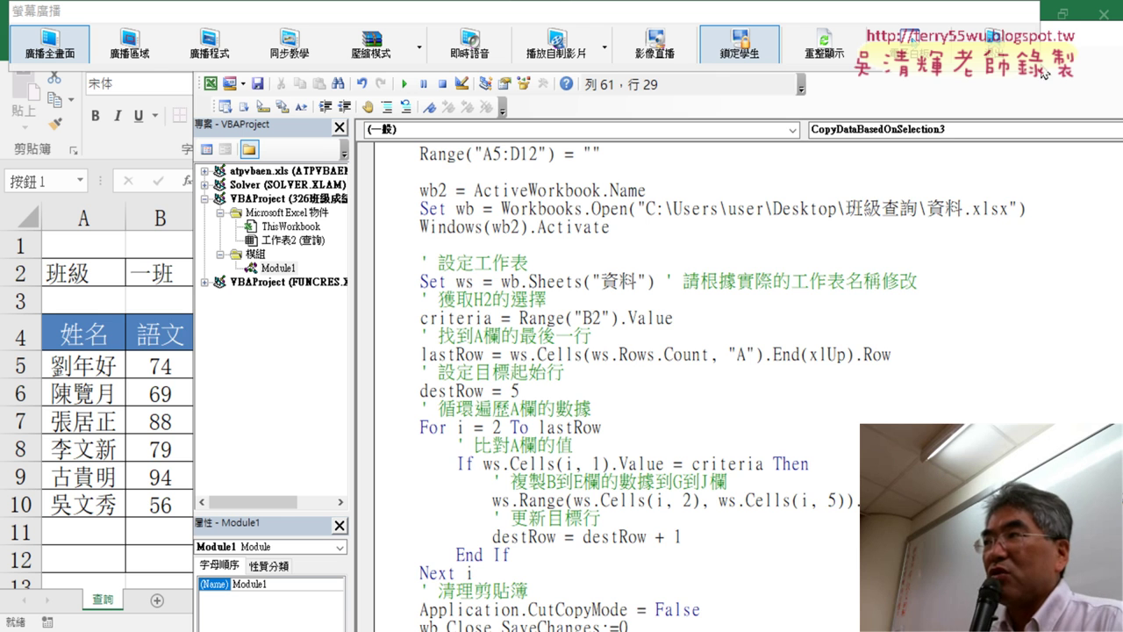
left_click_drag(667, 53, 569, 65)
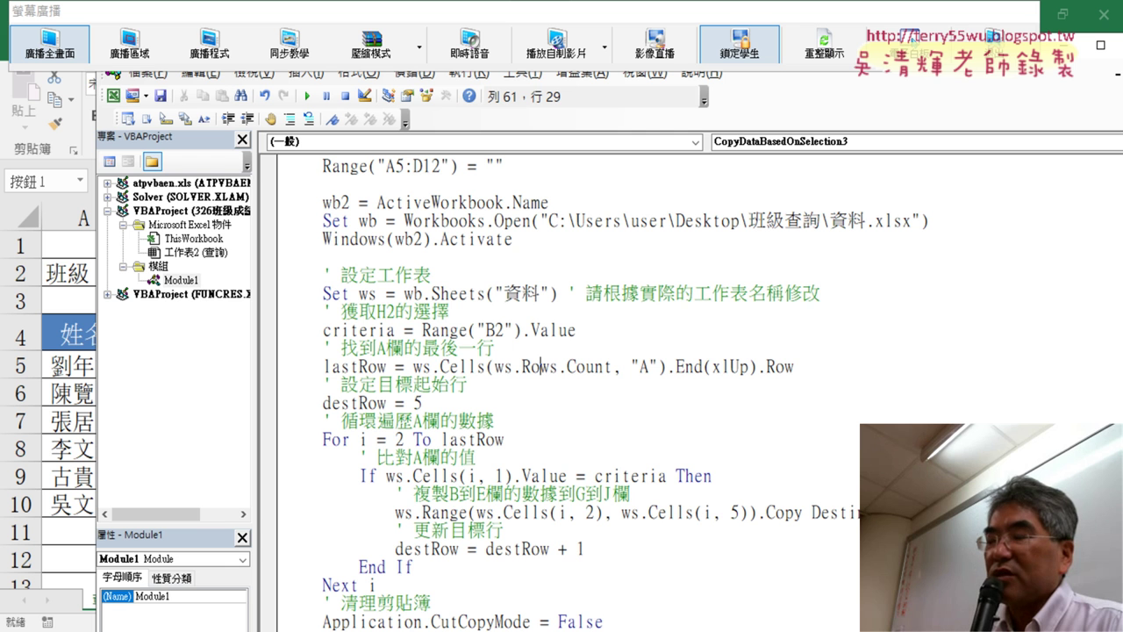
mouse_move(660, 631)
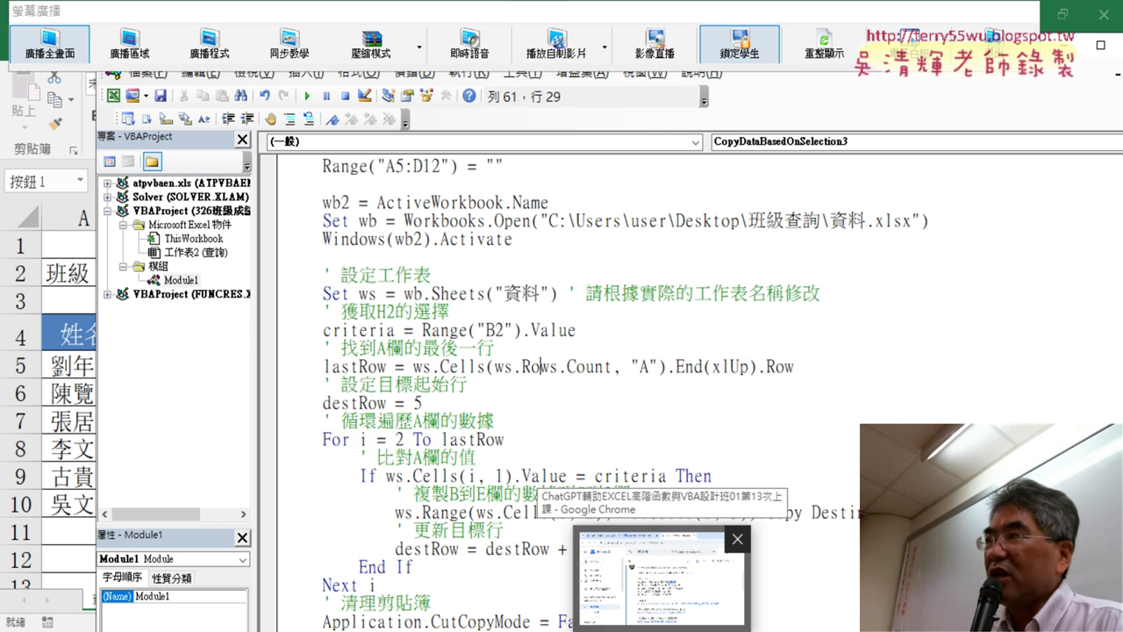
Minimize Excel and arrange the VBA editor and 班級查詢 folder windows side by side.
left_click(362, 625)
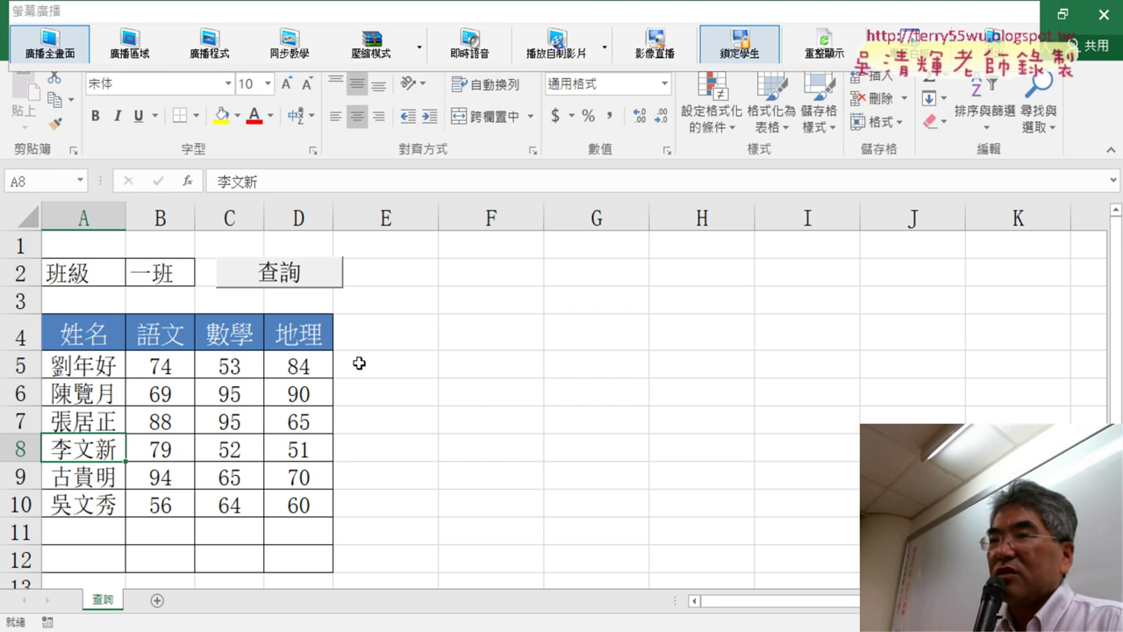
left_click(1025, 18)
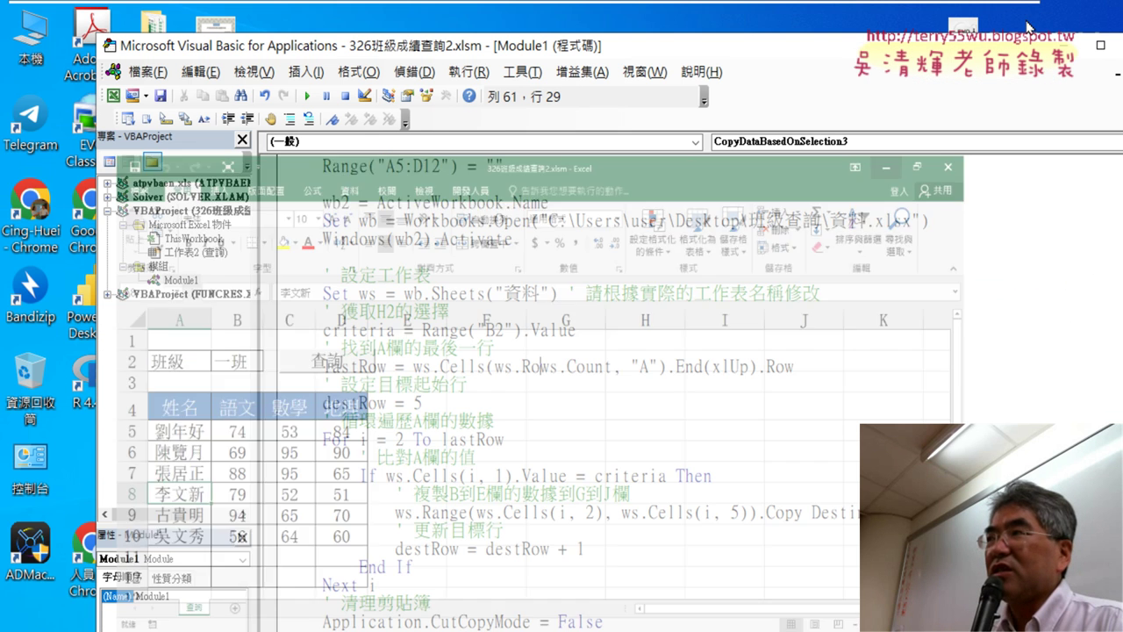
left_click_drag(644, 46, 543, 47)
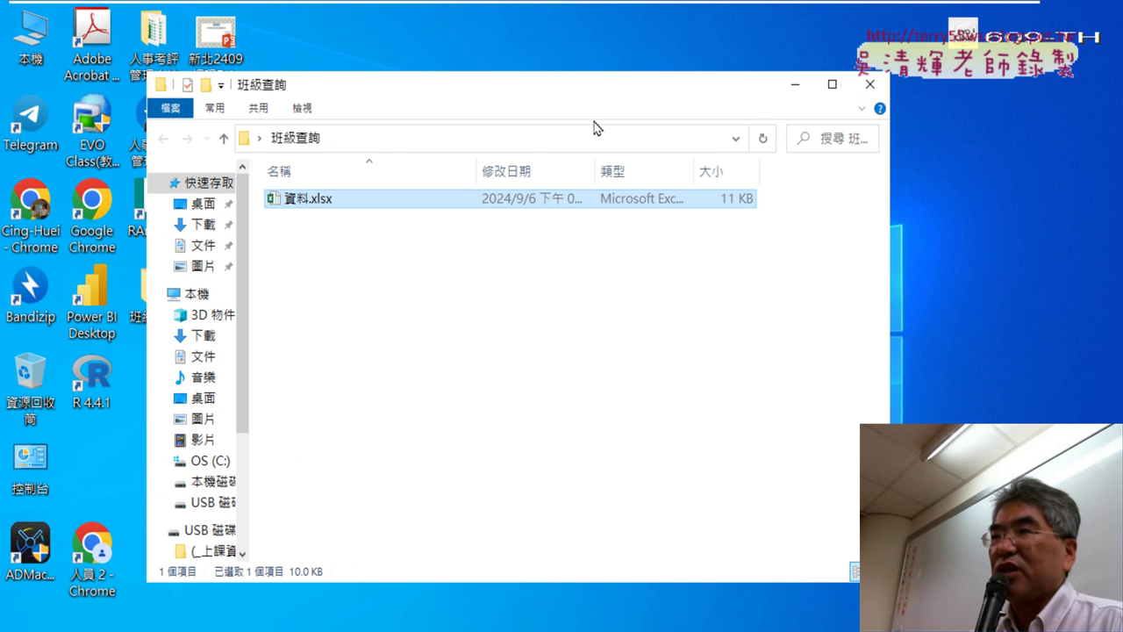
left_click_drag(628, 88, 759, 86)
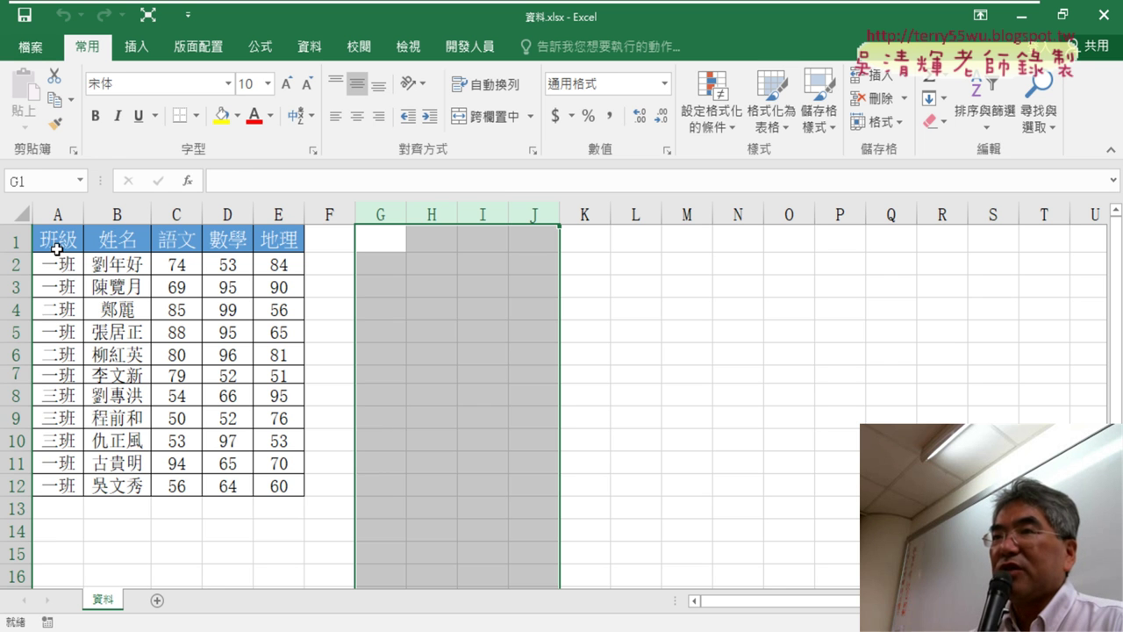
left_click(63, 265)
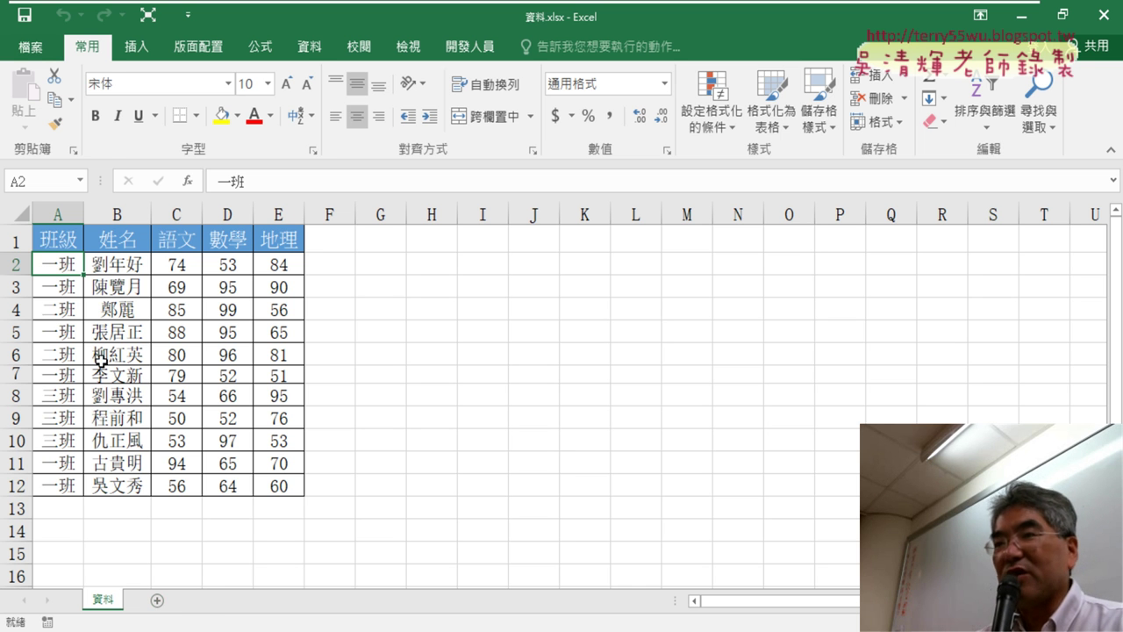
Add a new worksheet named 一班.
left_click_drag(246, 181, 185, 181)
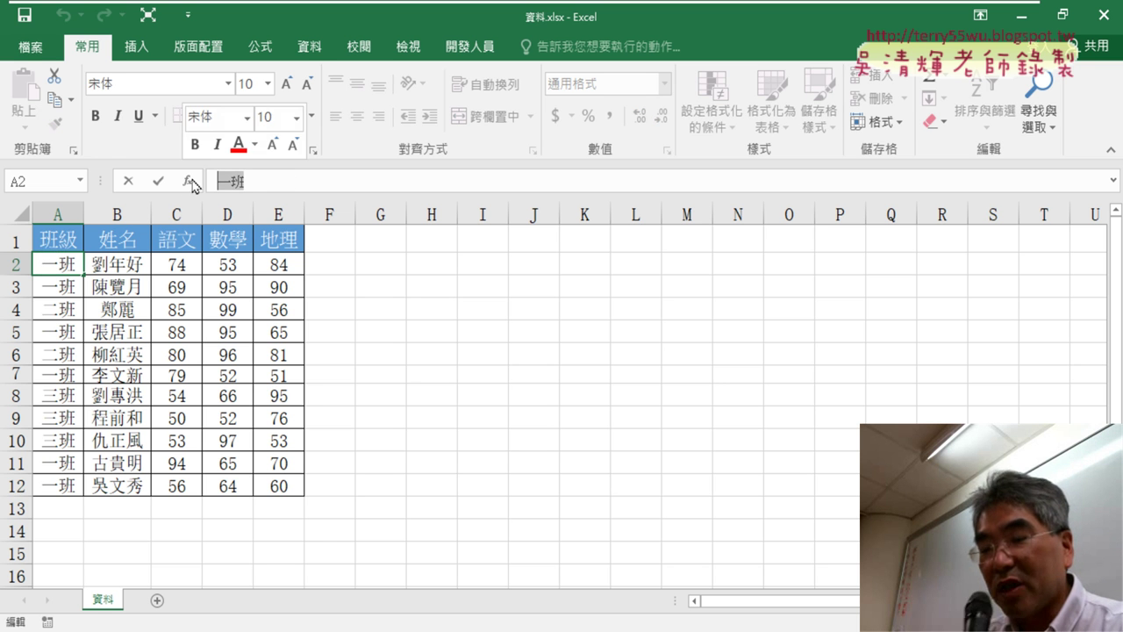
key("ctrl+c")
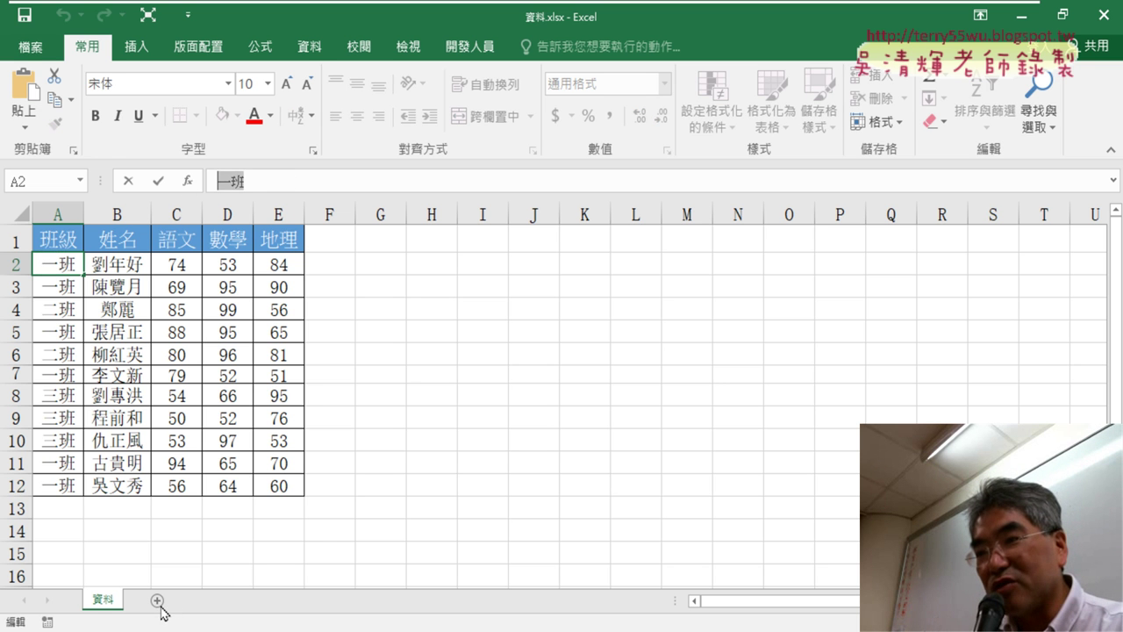
left_click(157, 563)
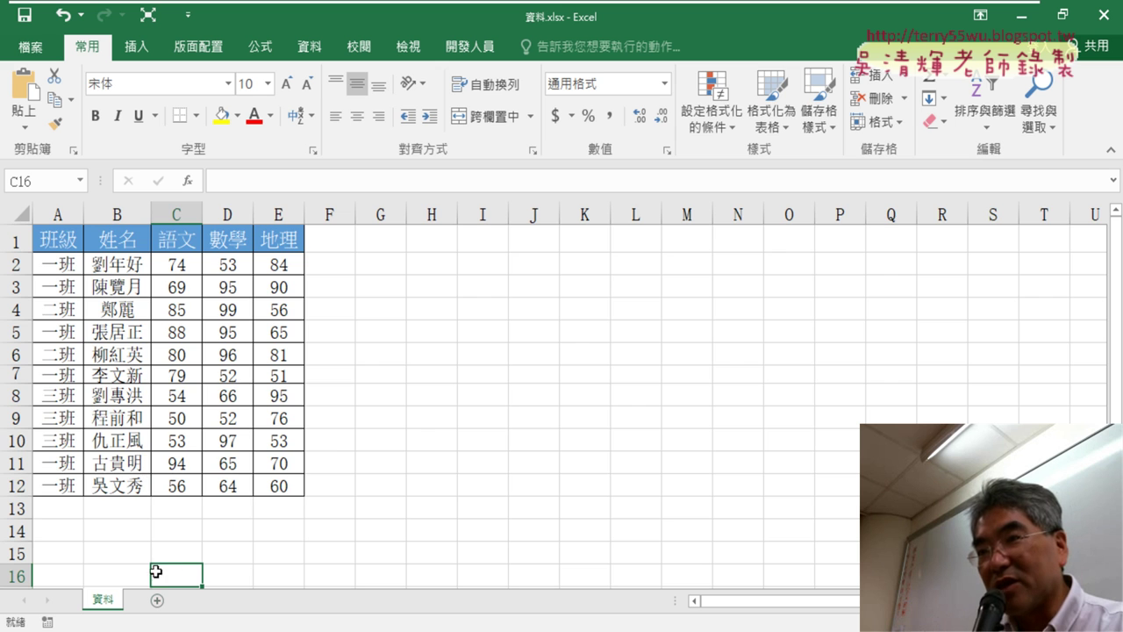
left_click(157, 599)
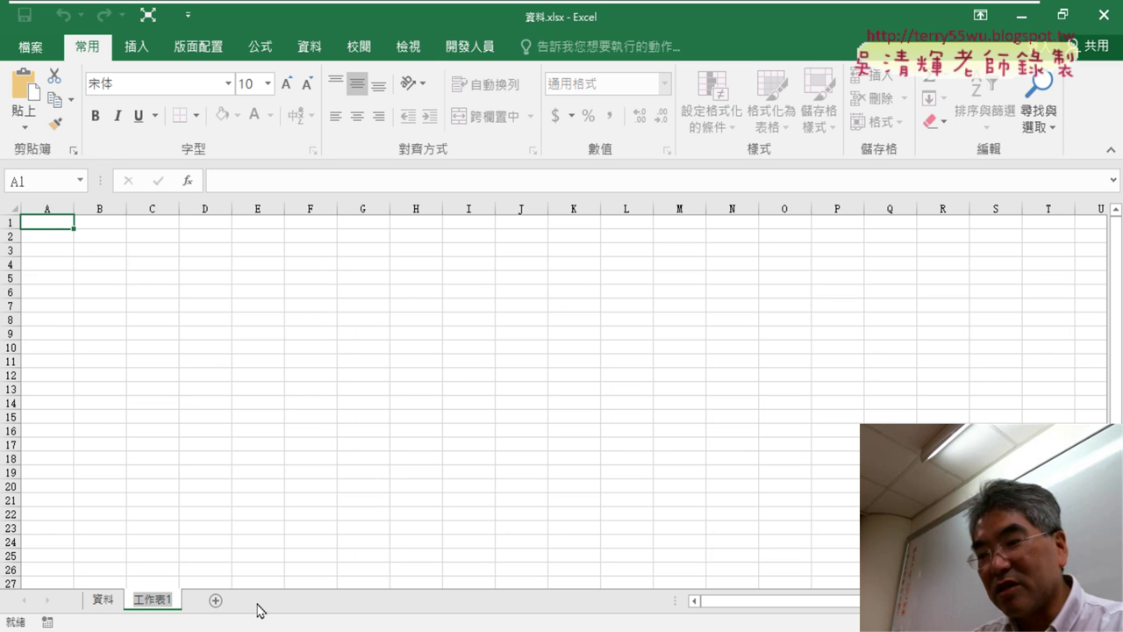
key("ctrl+v")
key("Return")
Turn on AutoFilter in the 資料 sheet and filter 班級 to show only 一班.
left_click(103, 600)
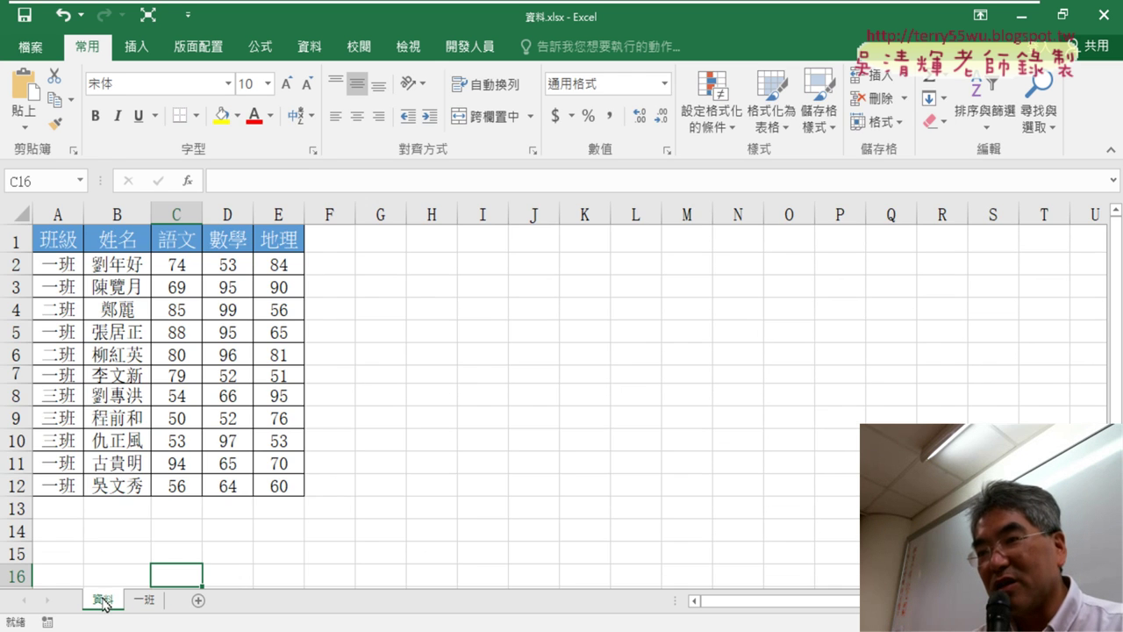
left_click(72, 235)
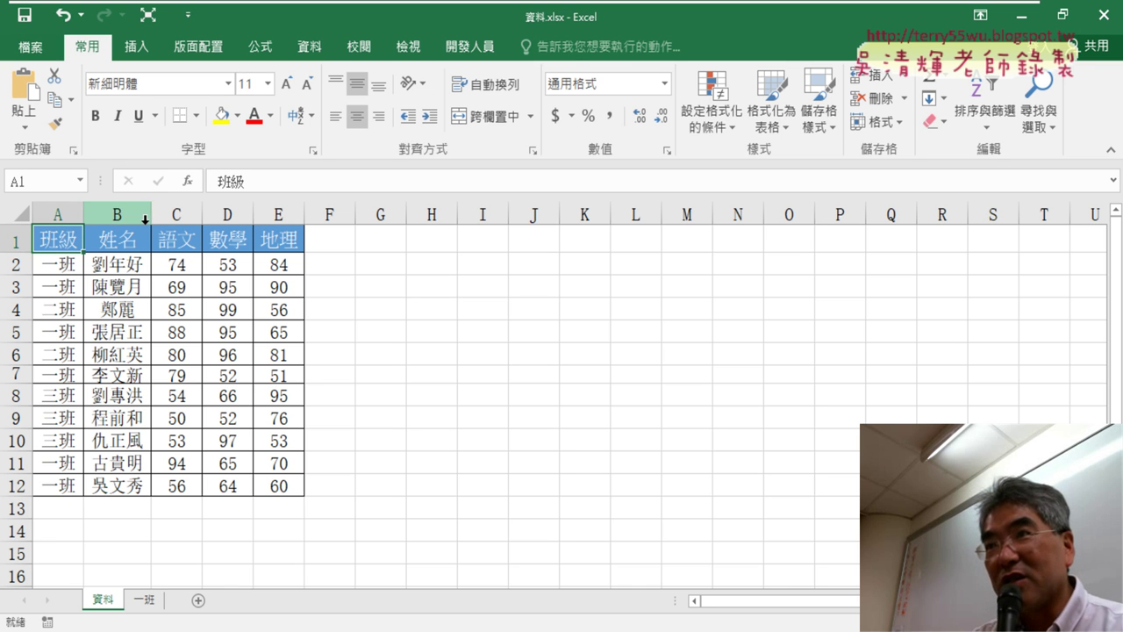
left_click(317, 56)
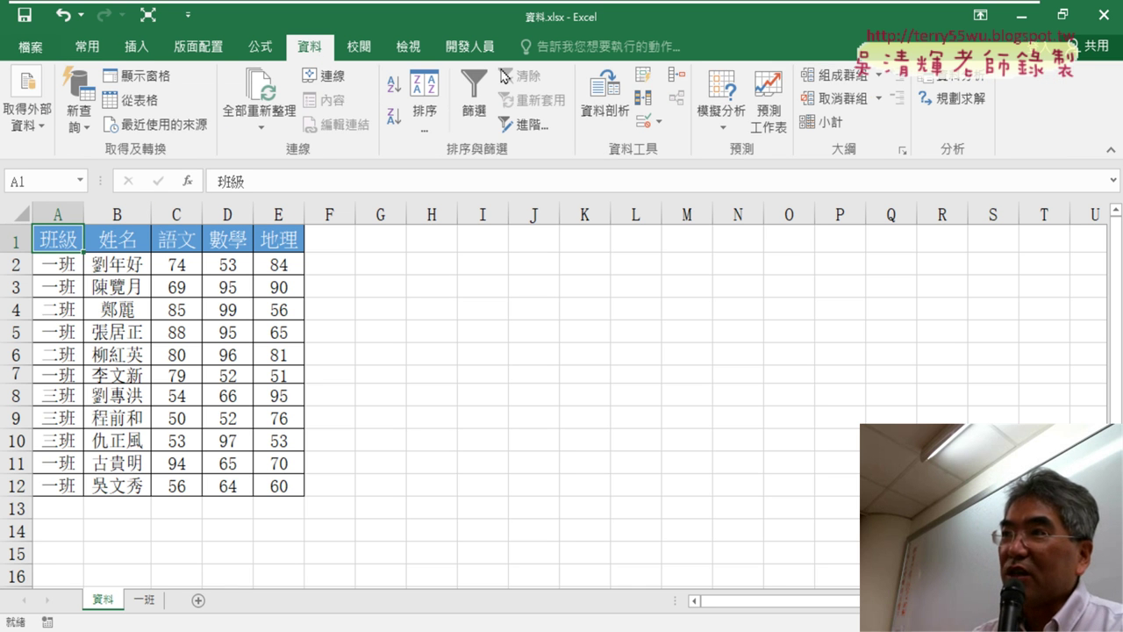
left_click(475, 95)
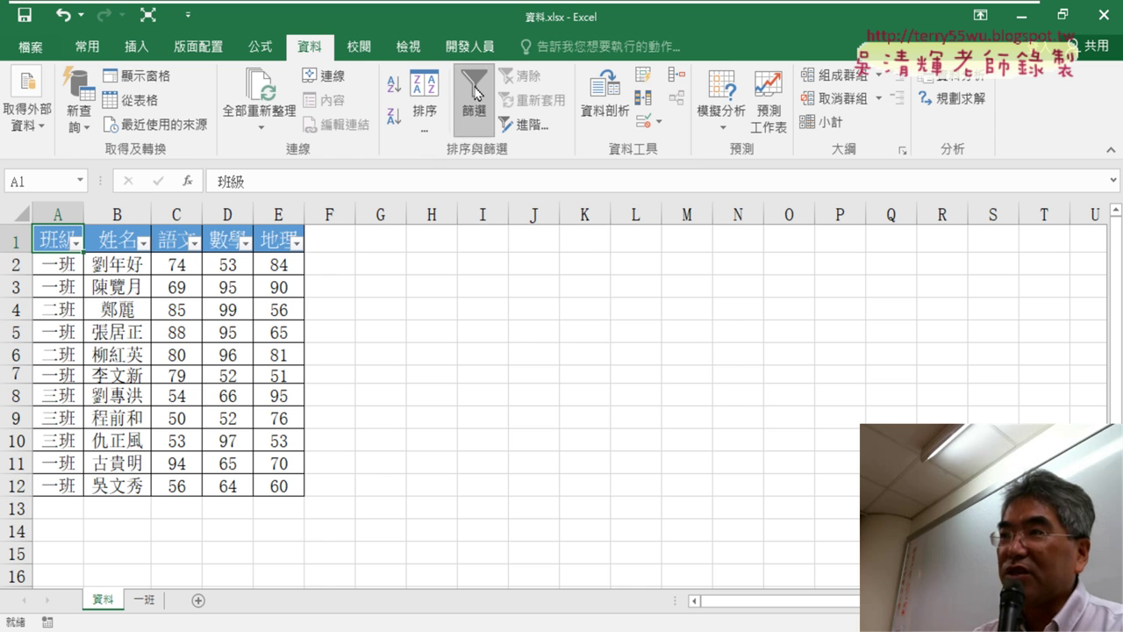
left_click(78, 244)
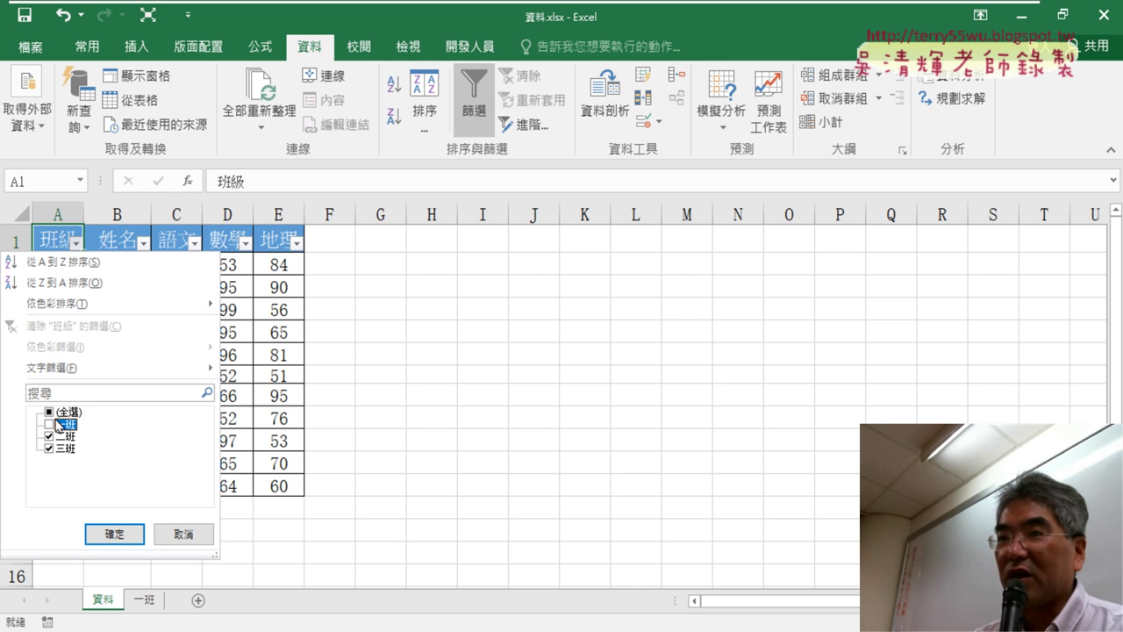
left_click(50, 412)
left_click(50, 413)
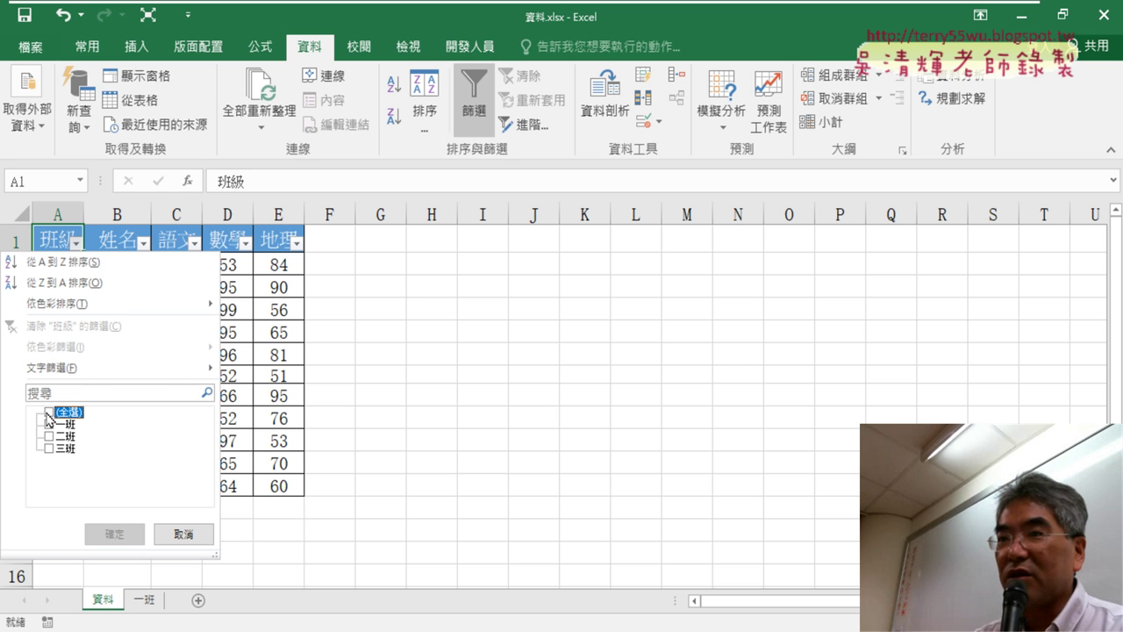
left_click(49, 424)
left_click(141, 535)
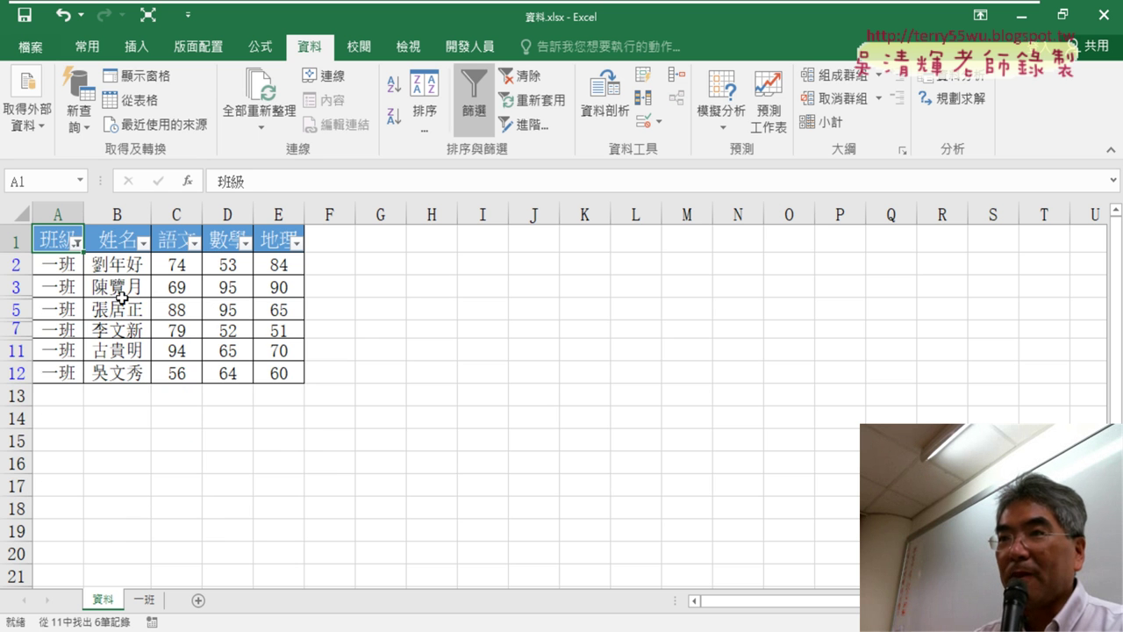
Copy the filtered 一班 names and scores, with headers, to A1 of the 一班 sheet.
left_click_drag(116, 263, 283, 373)
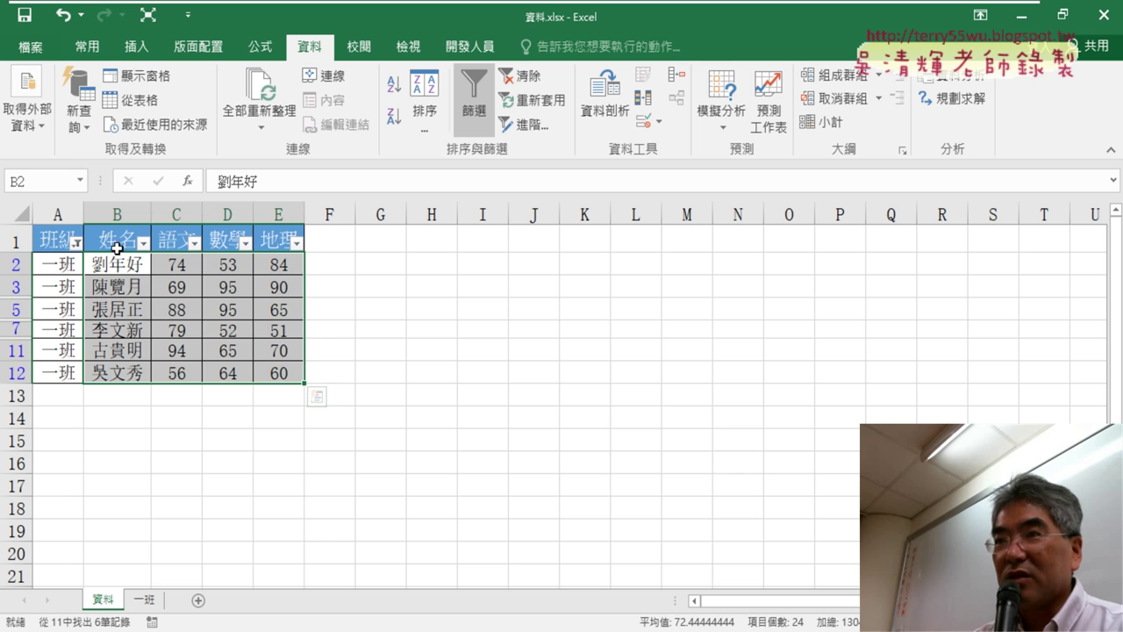
left_click_drag(117, 247, 268, 376)
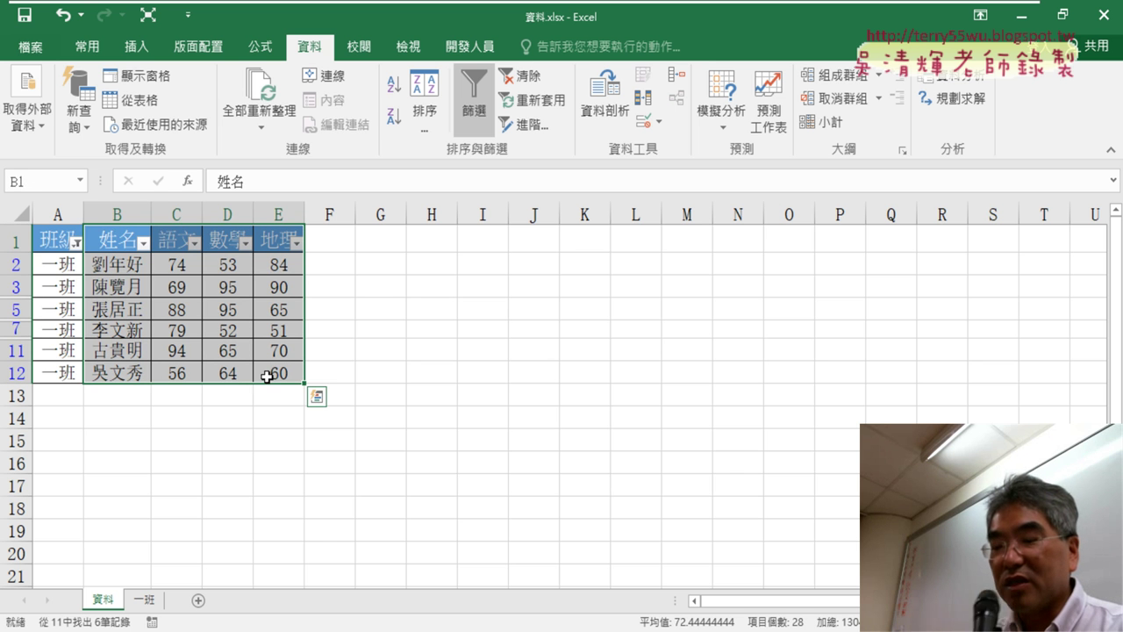
key("ctrl+c")
left_click(144, 600)
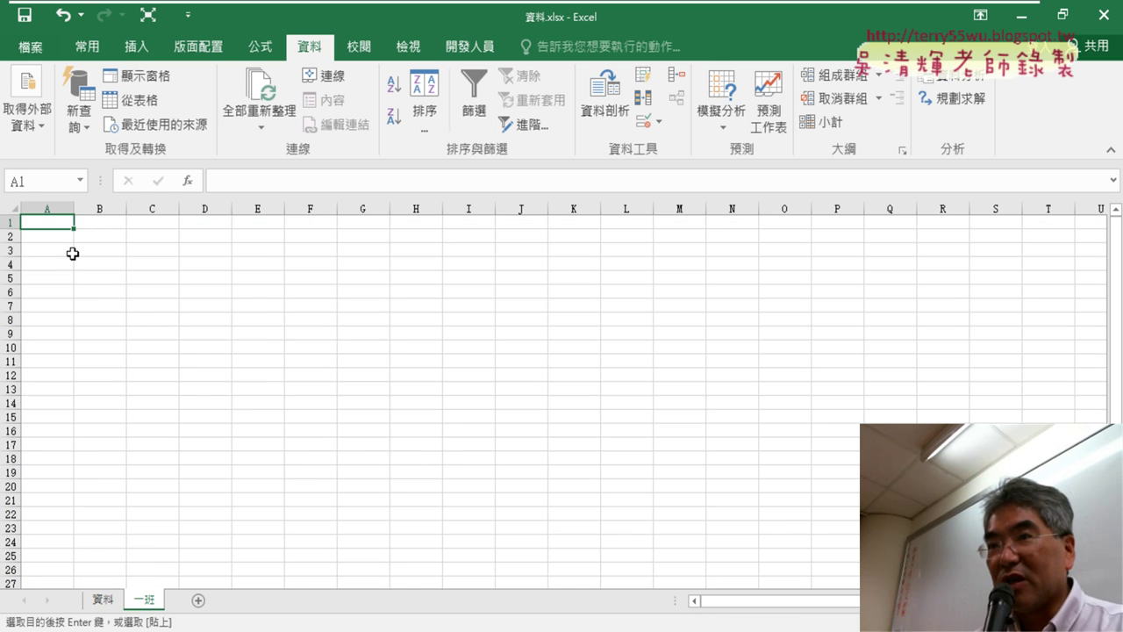
key("ctrl+v")
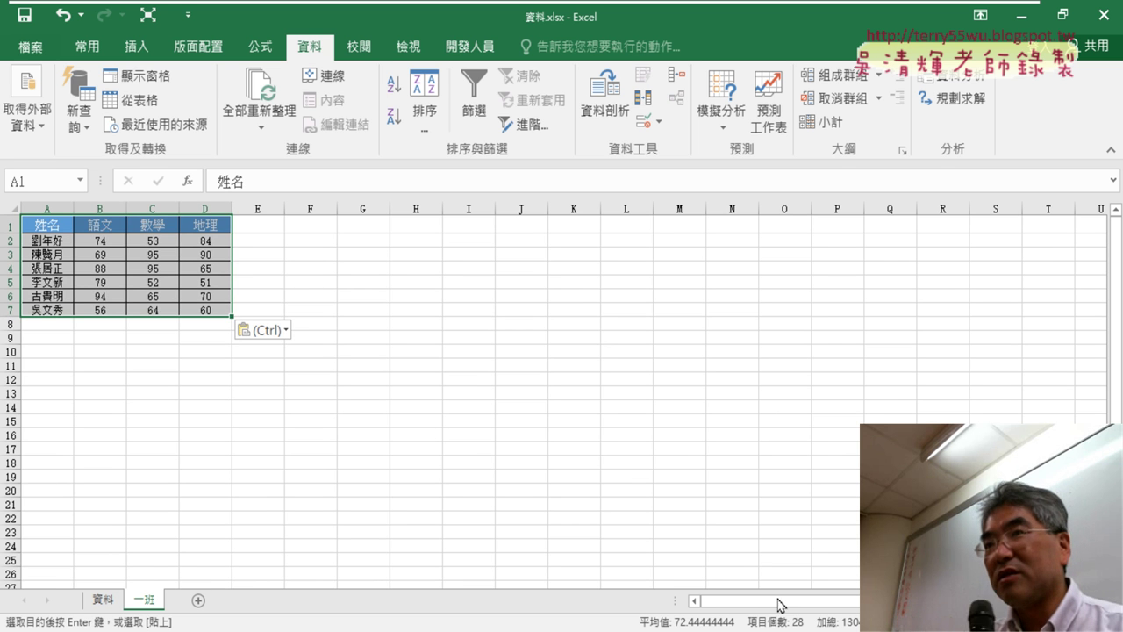
scroll(426, 608, "up", 5)
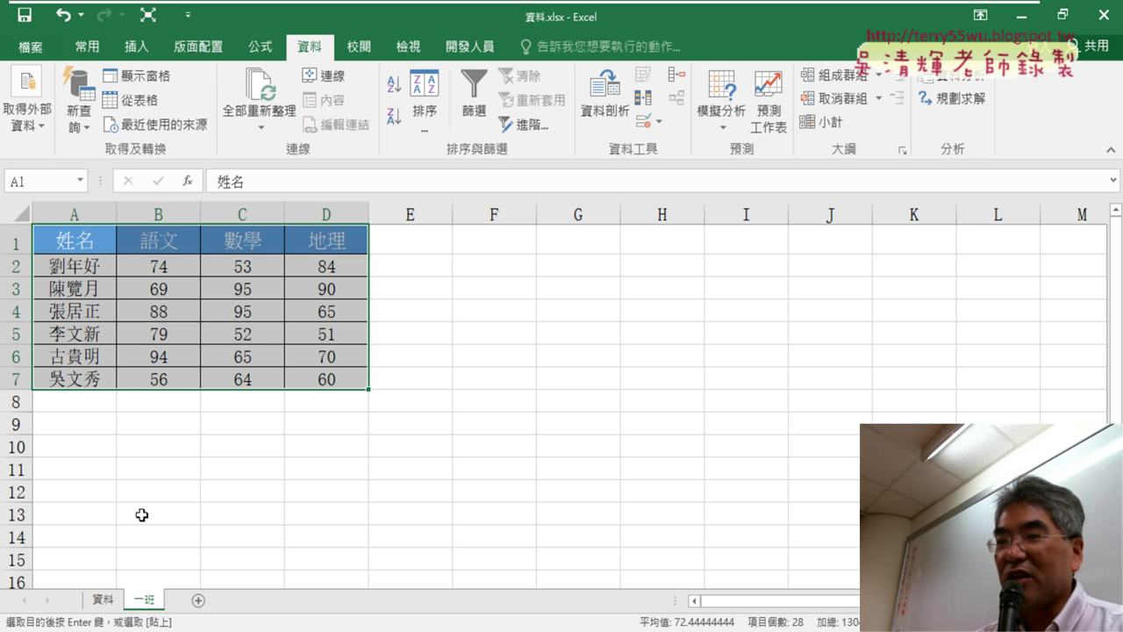
left_click(103, 600)
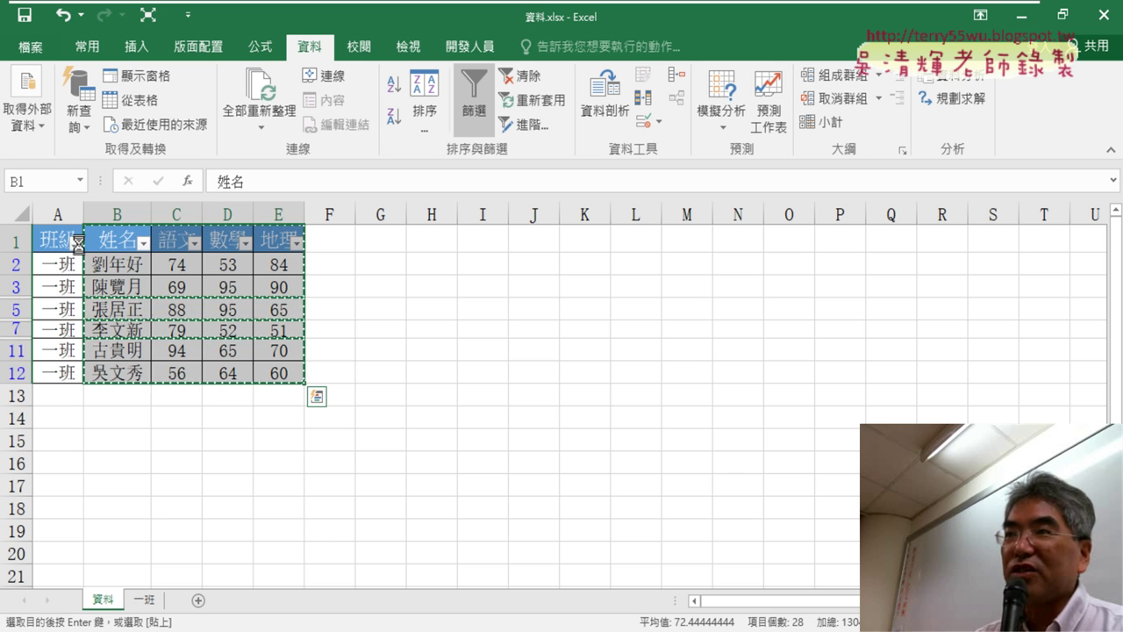
Filter 班級 to 二班 only, select B1:E6, then switch to the browser's course post.
left_click(76, 242)
left_click(49, 412)
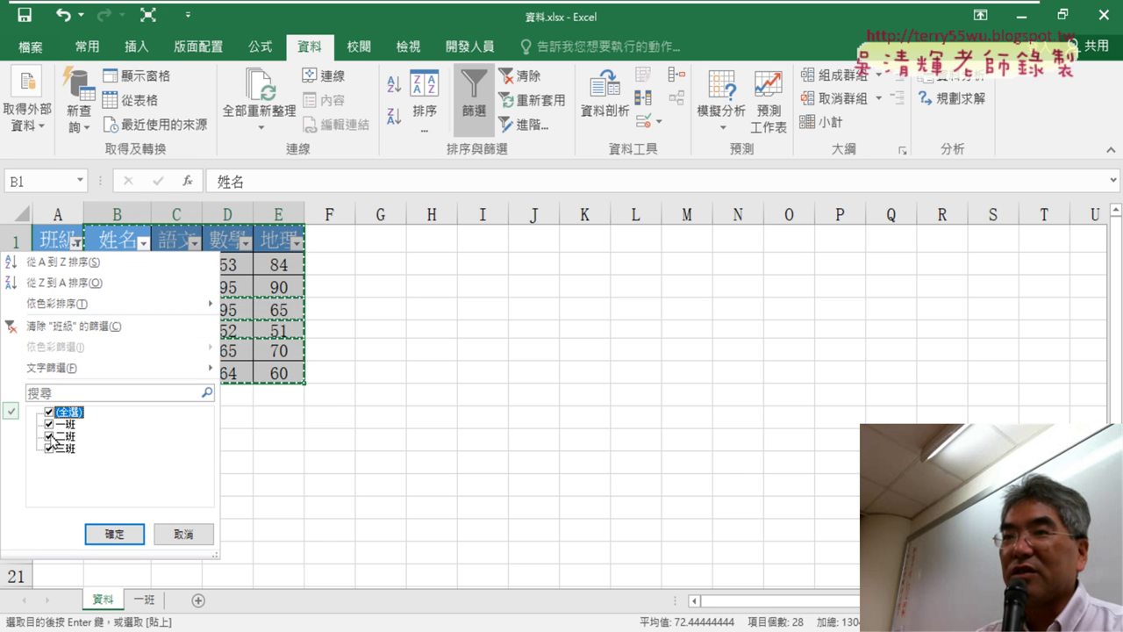
left_click(49, 412)
left_click(49, 437)
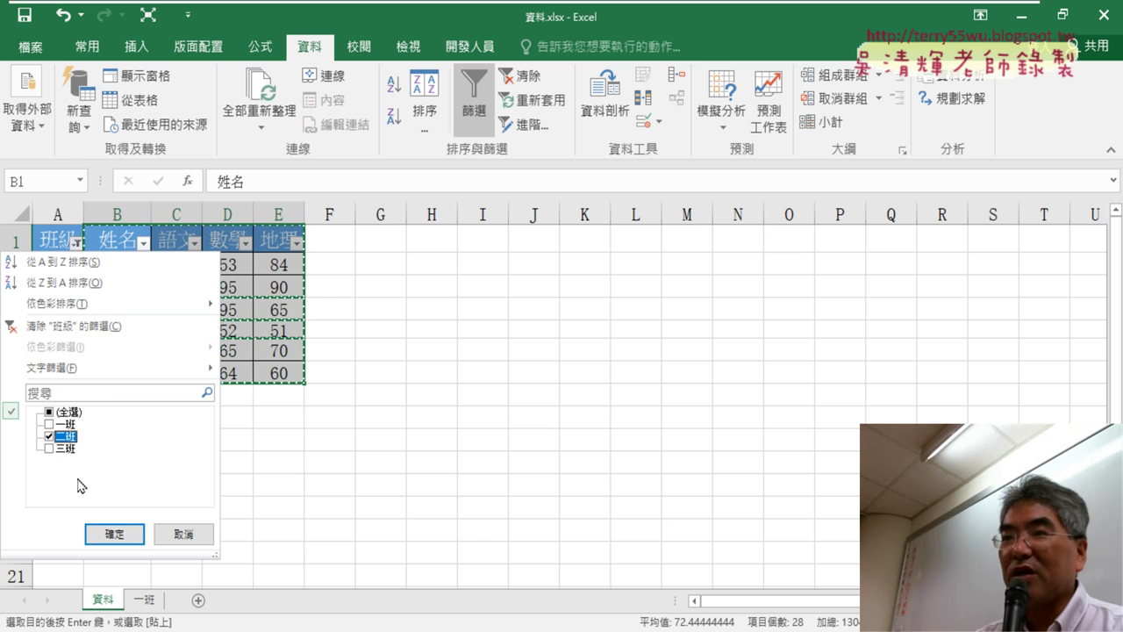
left_click(128, 534)
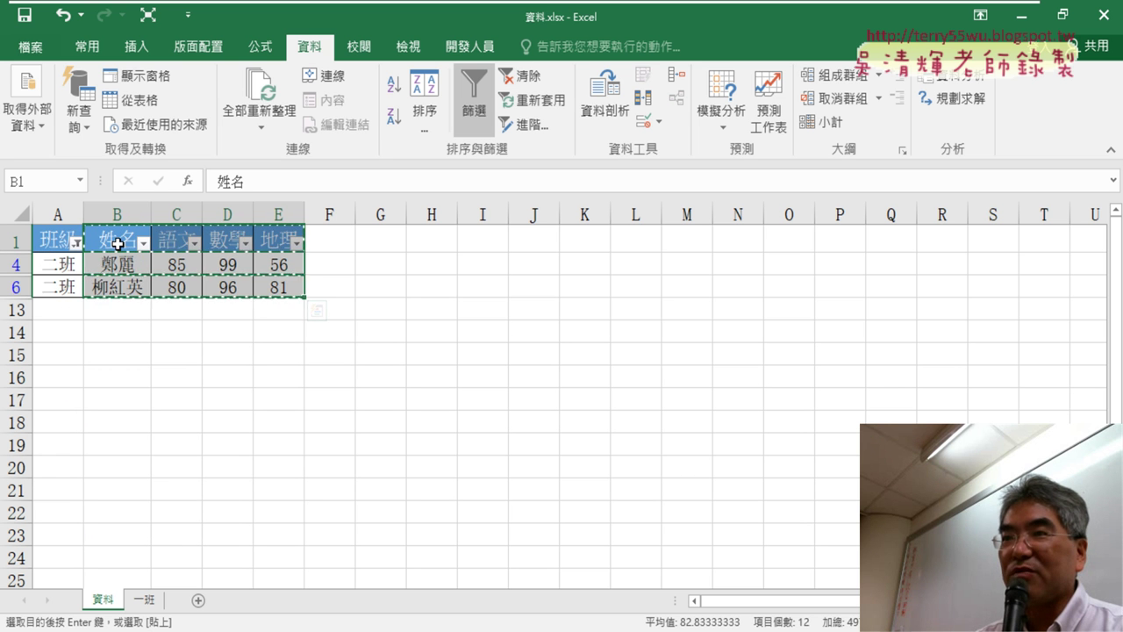
left_click_drag(117, 244, 289, 284)
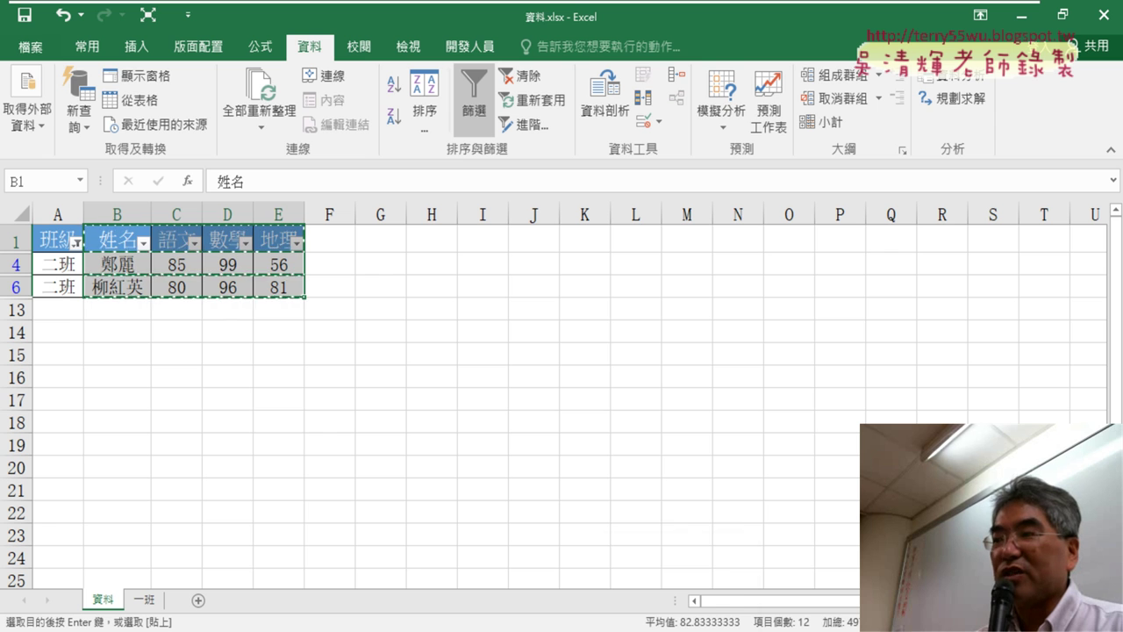
left_click(674, 600)
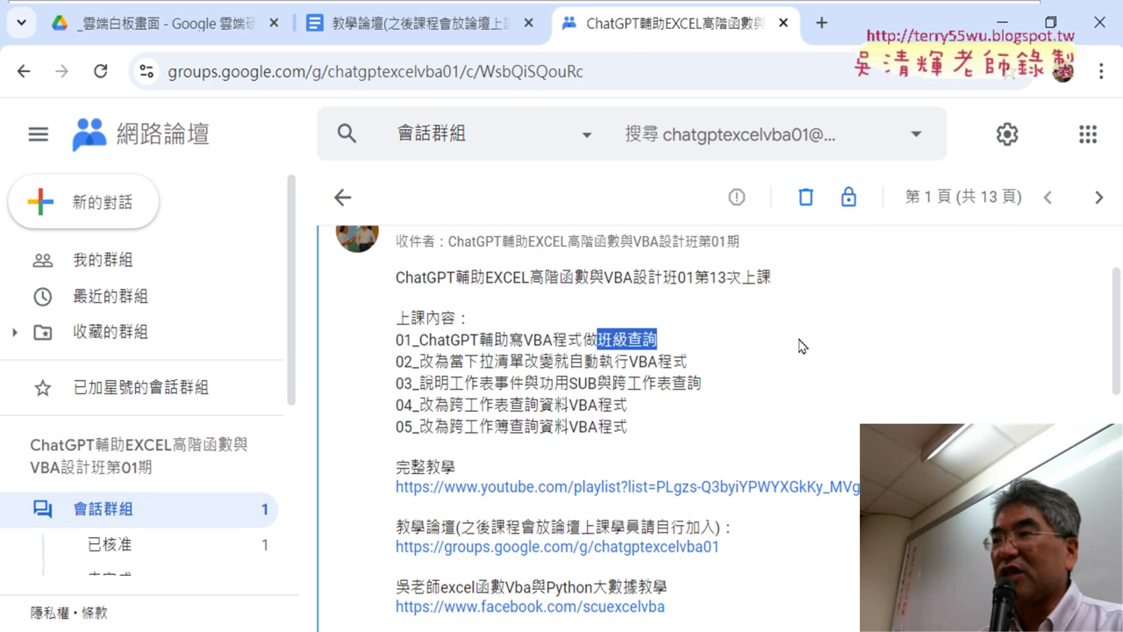
Turn off filtering on 資料, check the 一班 sheet, and return to 資料's A1.
left_click(1007, 35)
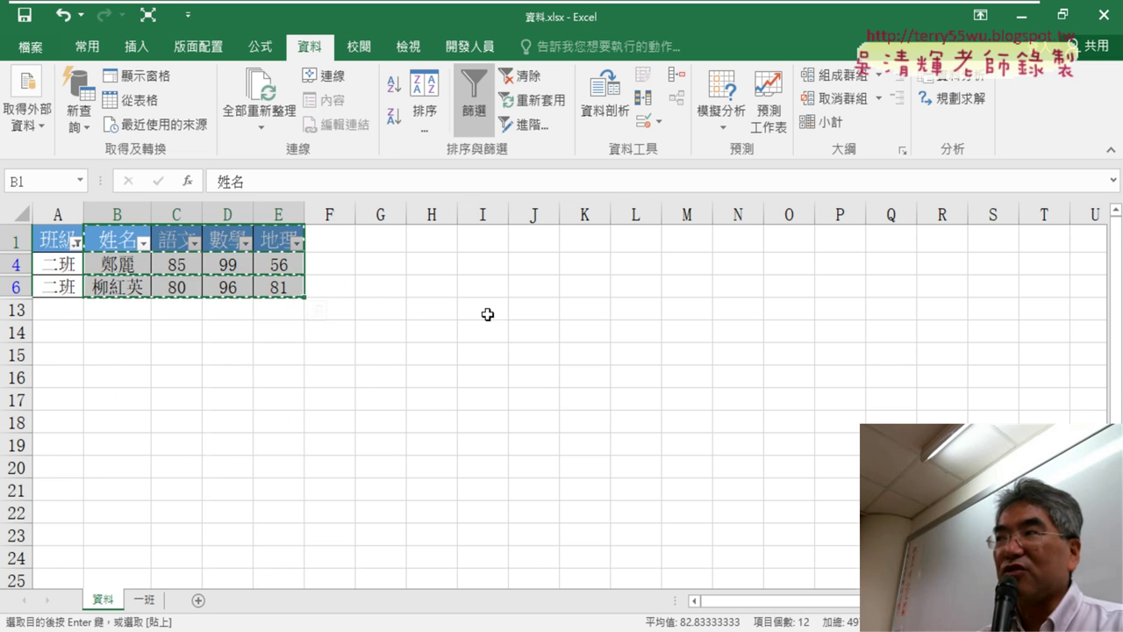
left_click(475, 122)
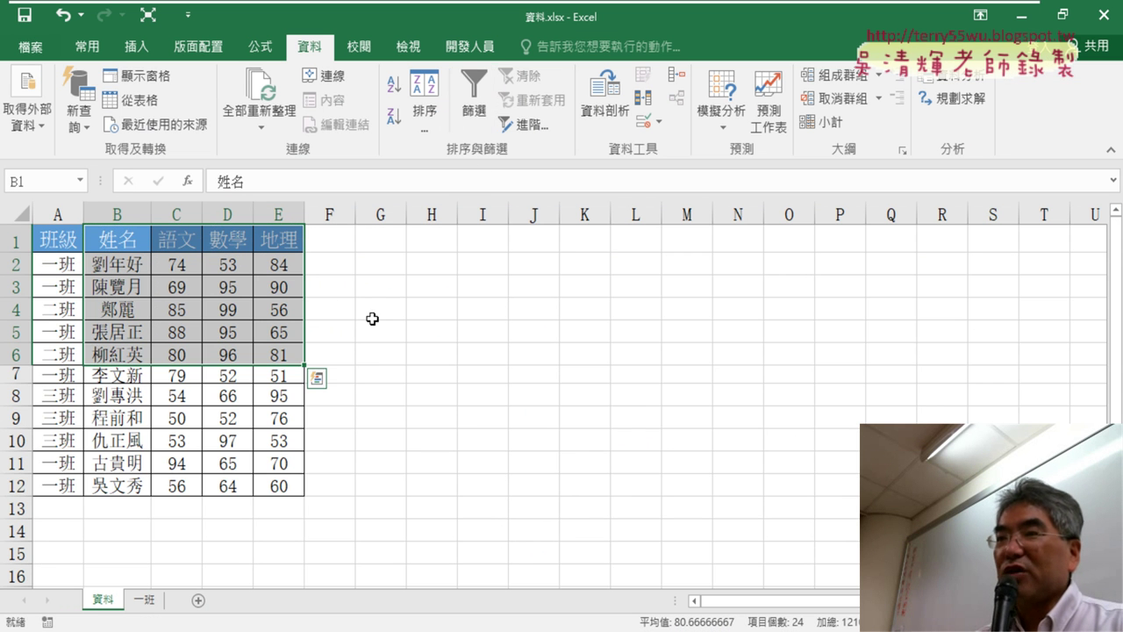
left_click(144, 600)
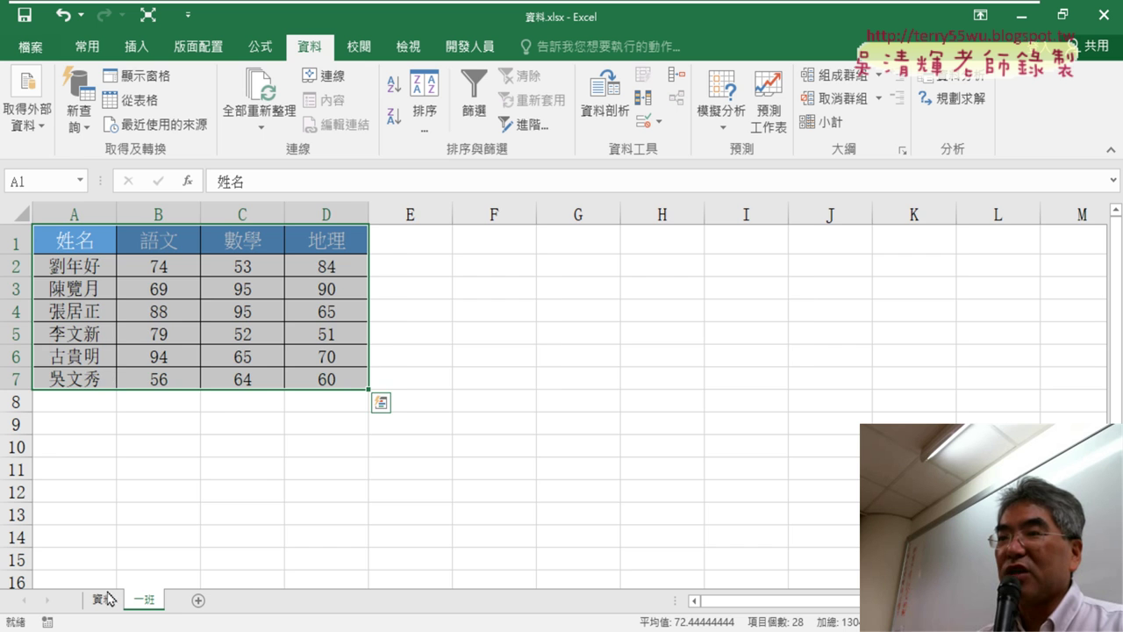
left_click(104, 600)
left_click(64, 242)
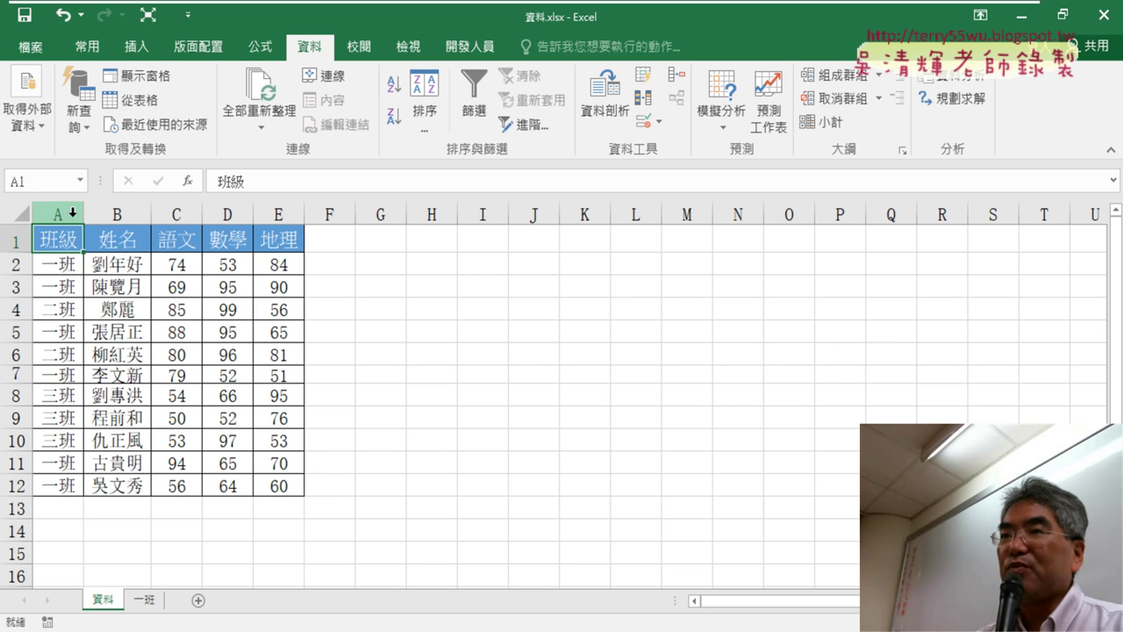